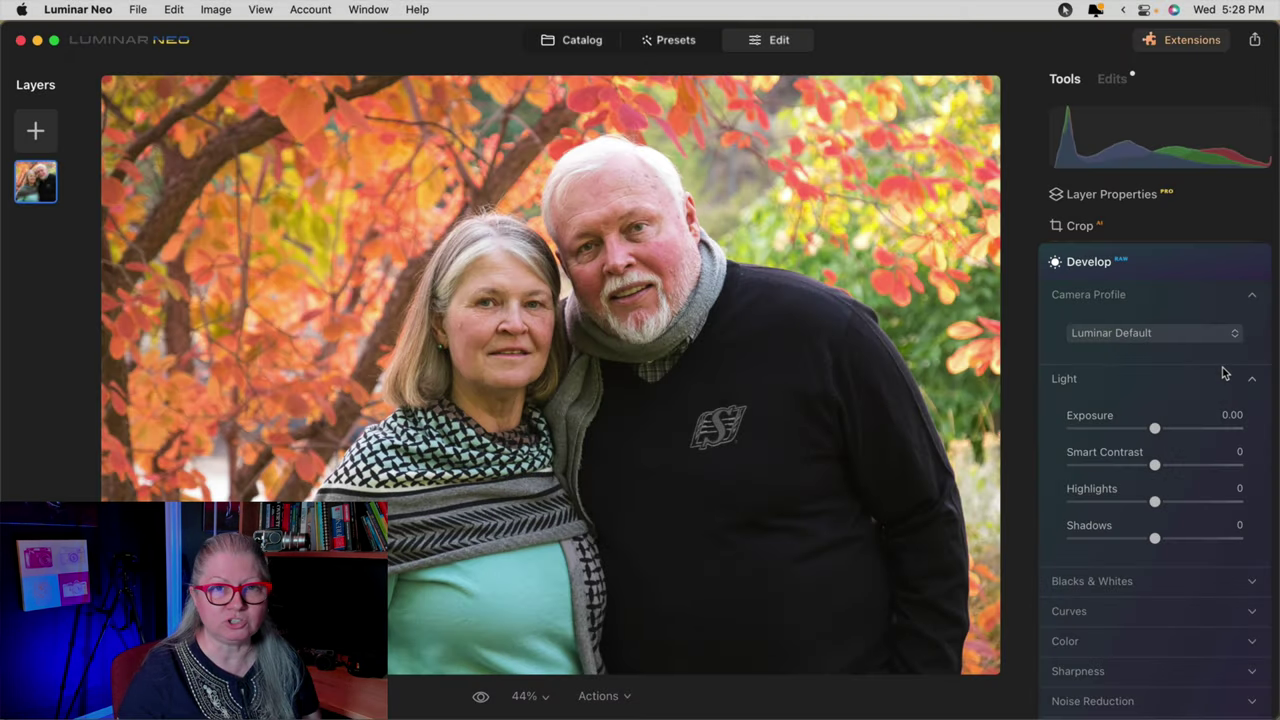
Change the photo's camera profile to Adobe Standard in the Develop settings
{"action": "left_click", "coordinate": [1168, 334]}
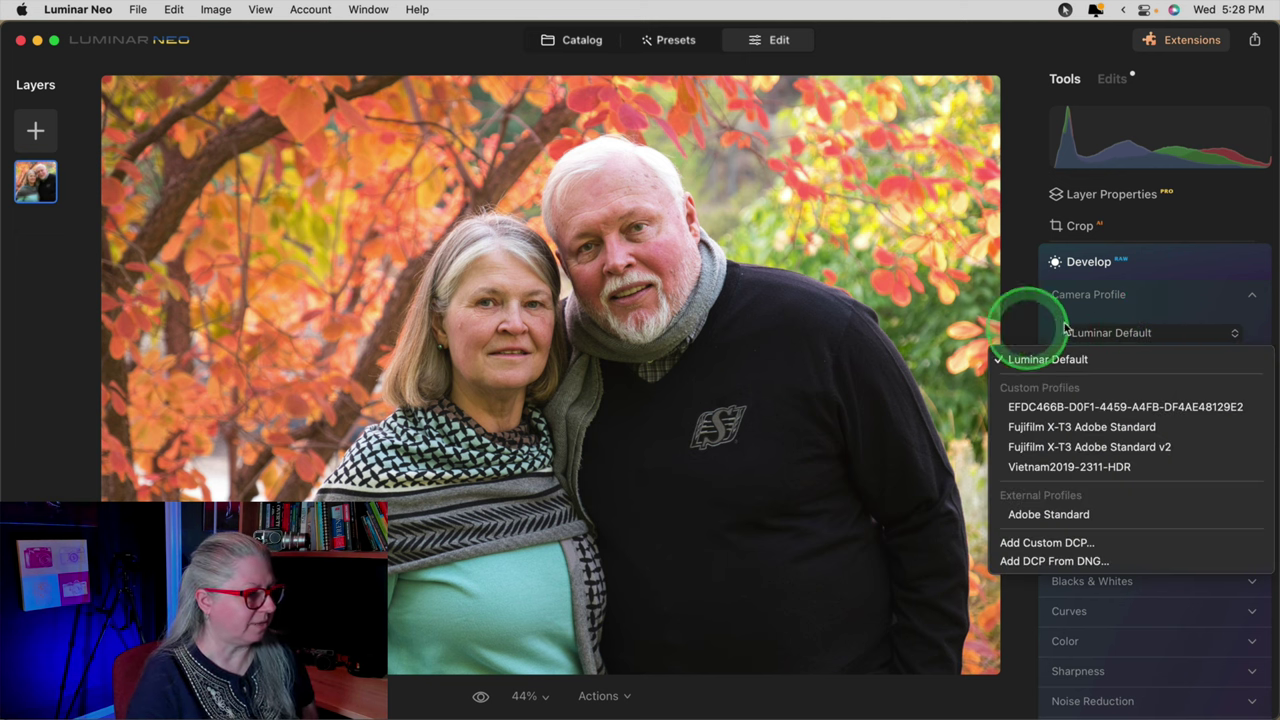
{"action": "left_click", "coordinate": [1066, 514]}
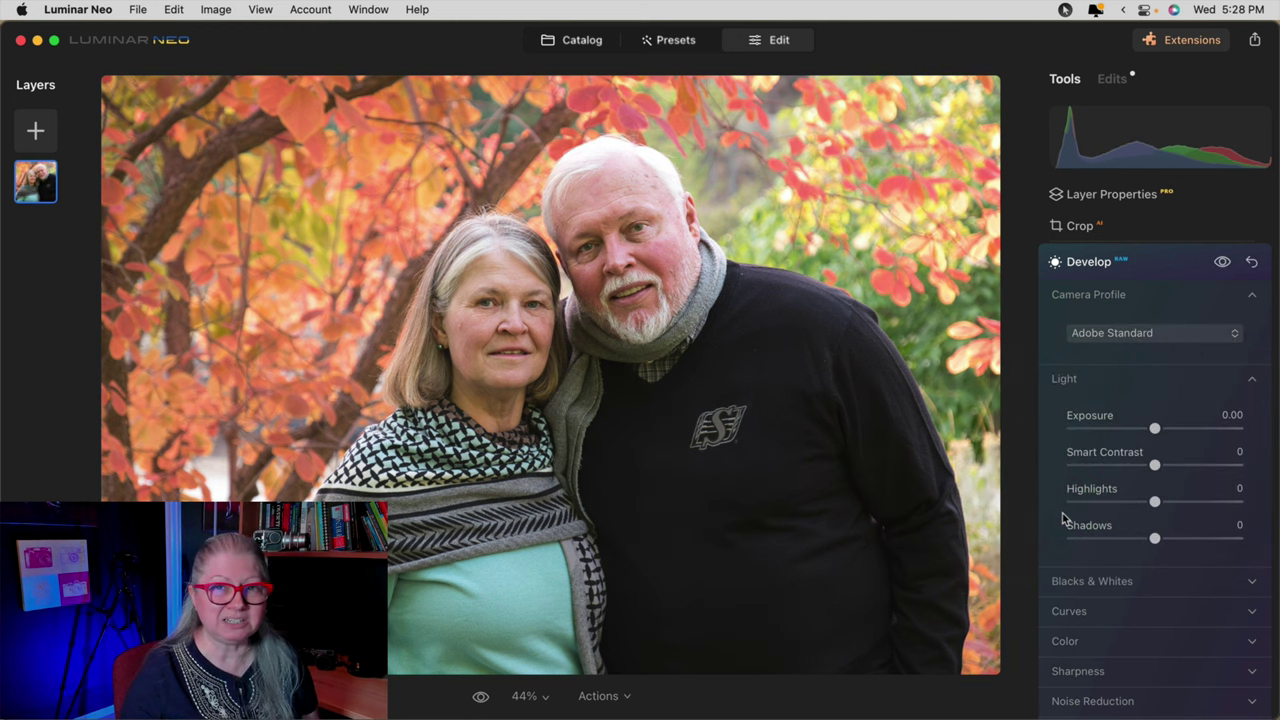
{"action": "scroll", "coordinate": [1137, 539], "scroll_direction": "up", "scroll_amount": 2}
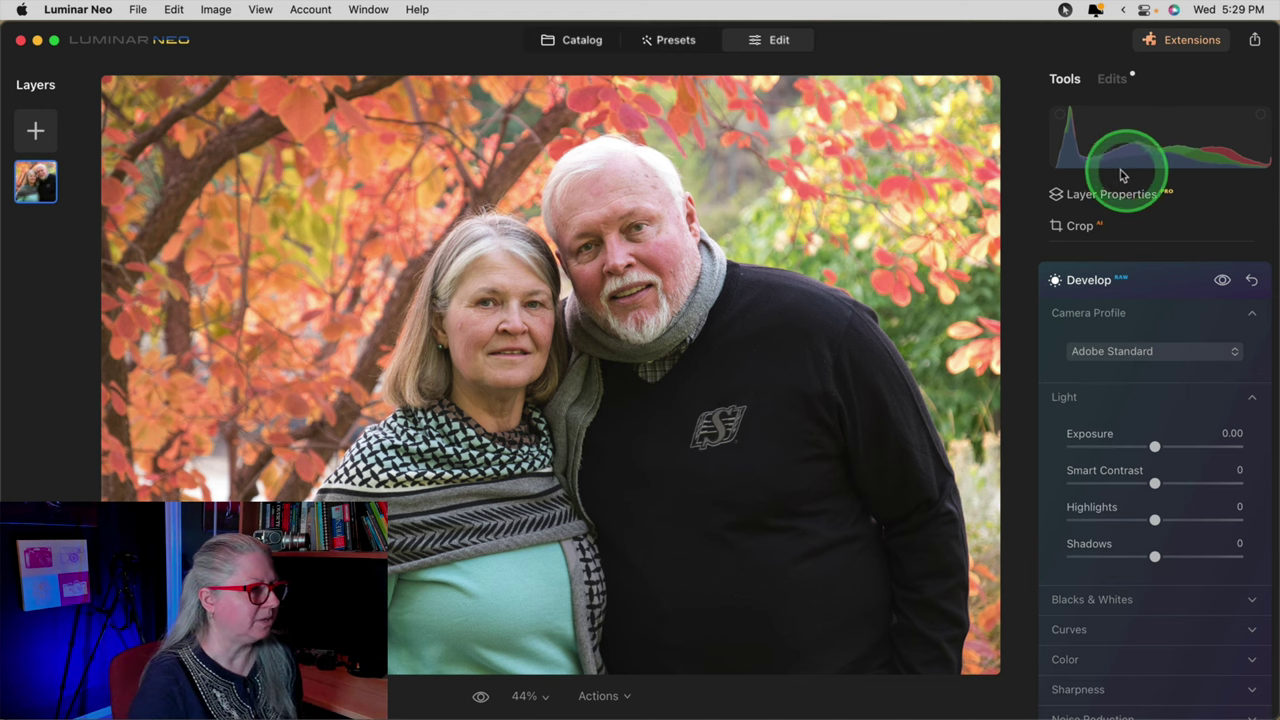
Turn on the clipping warnings and raise the black point in Curves until small areas of the dark sweater clip
{"action": "scroll", "coordinate": [1135, 420], "scroll_direction": "down", "scroll_amount": 3}
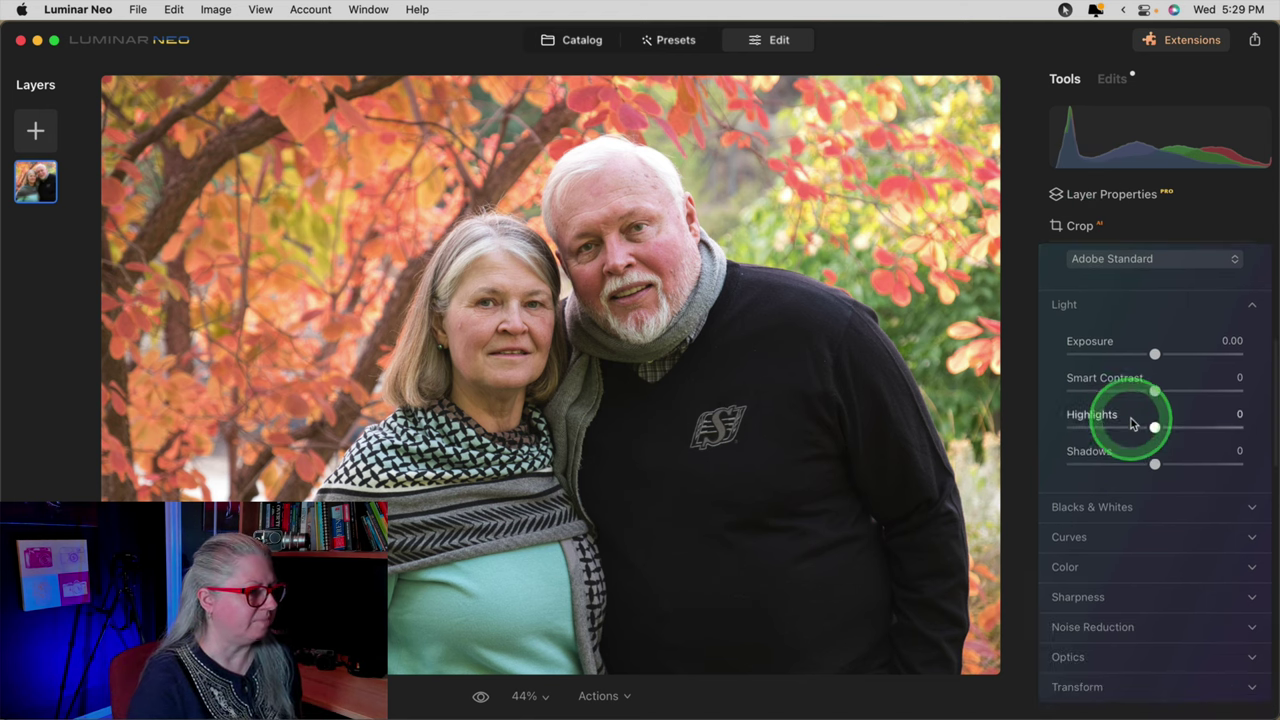
{"action": "left_click", "coordinate": [1068, 536]}
{"action": "scroll", "coordinate": [1070, 530], "scroll_direction": "down", "scroll_amount": 5}
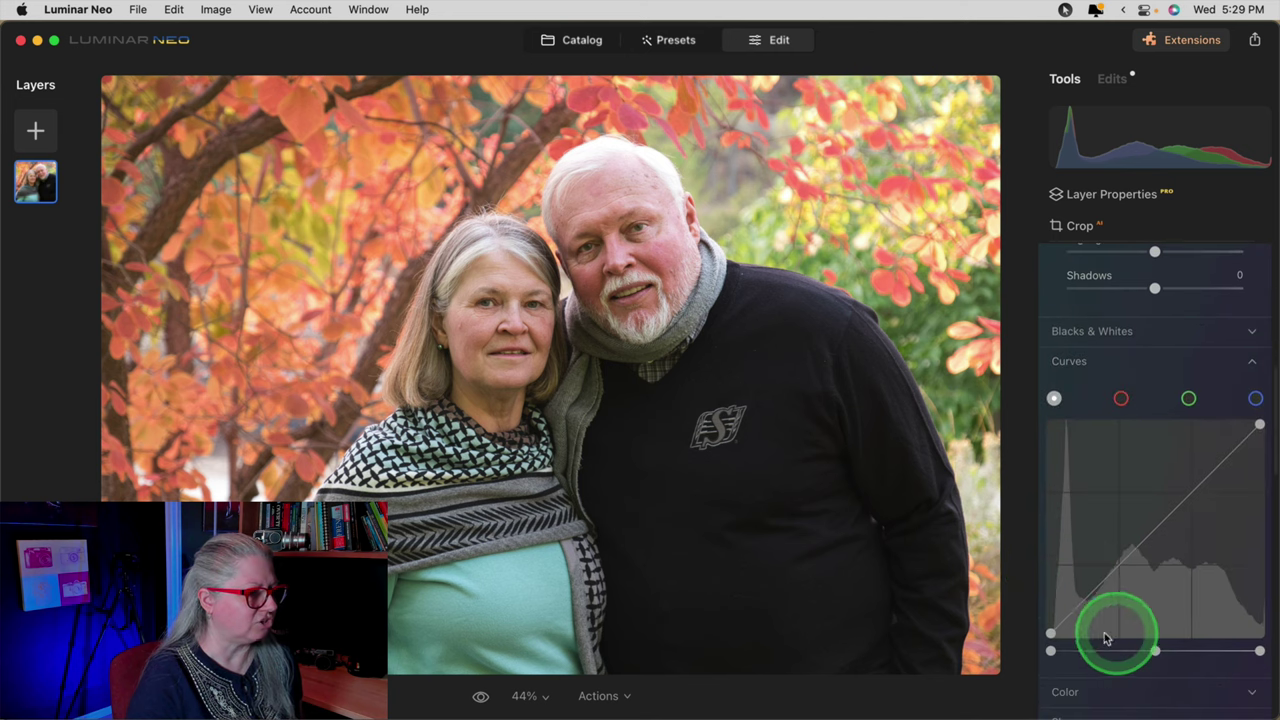
{"action": "scroll", "coordinate": [1040, 632], "scroll_direction": "up", "scroll_amount": 1}
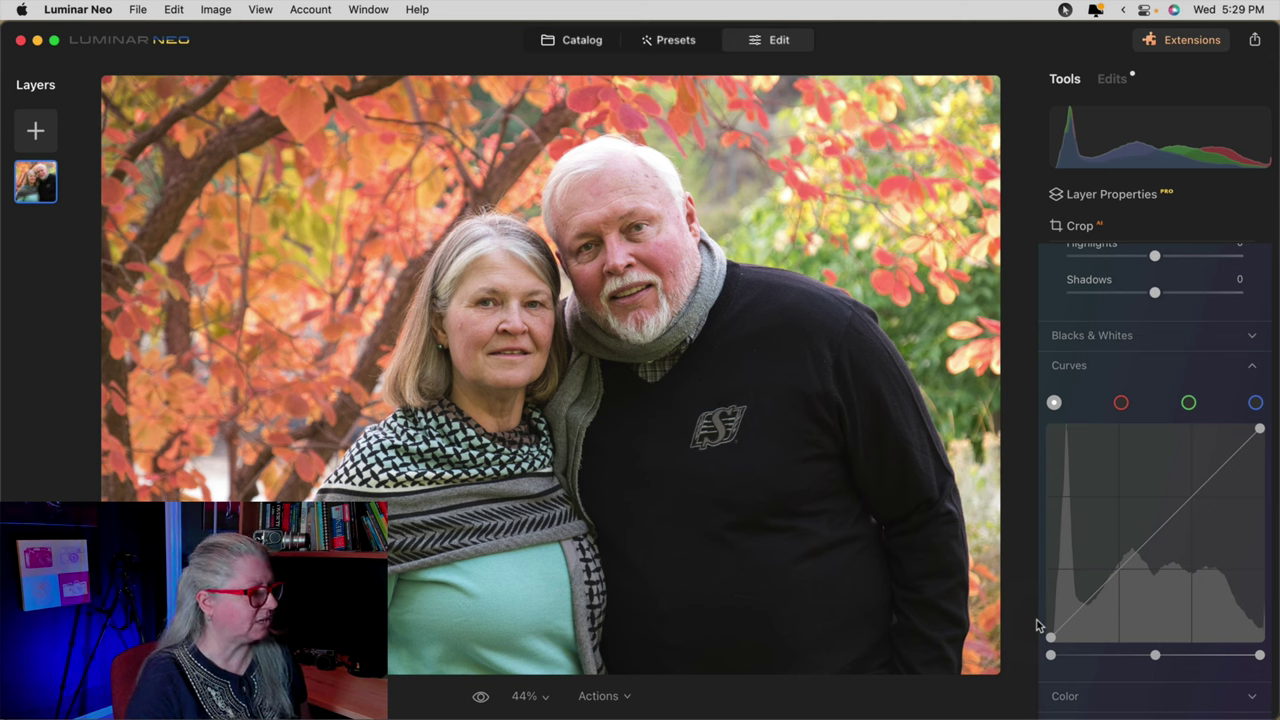
{"action": "key", "text": "j"}
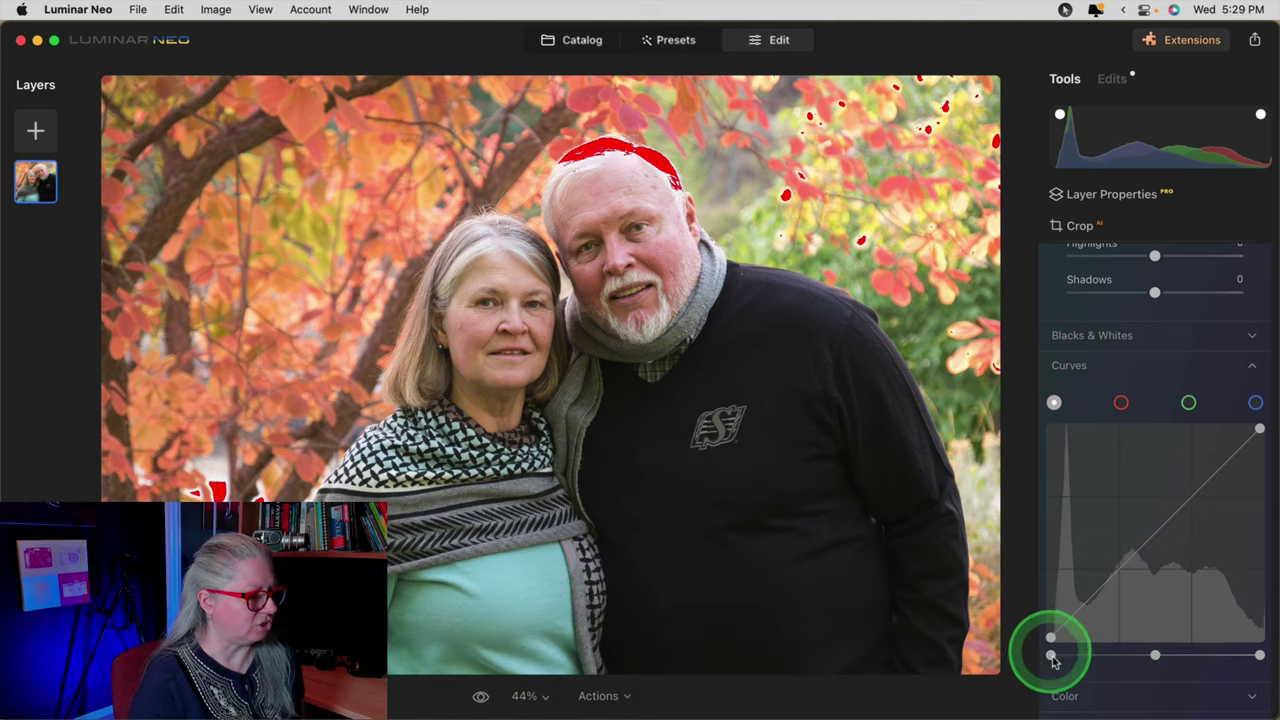
{"action": "left_click_drag", "start_coordinate": [1051, 656], "coordinate": [1061, 655]}
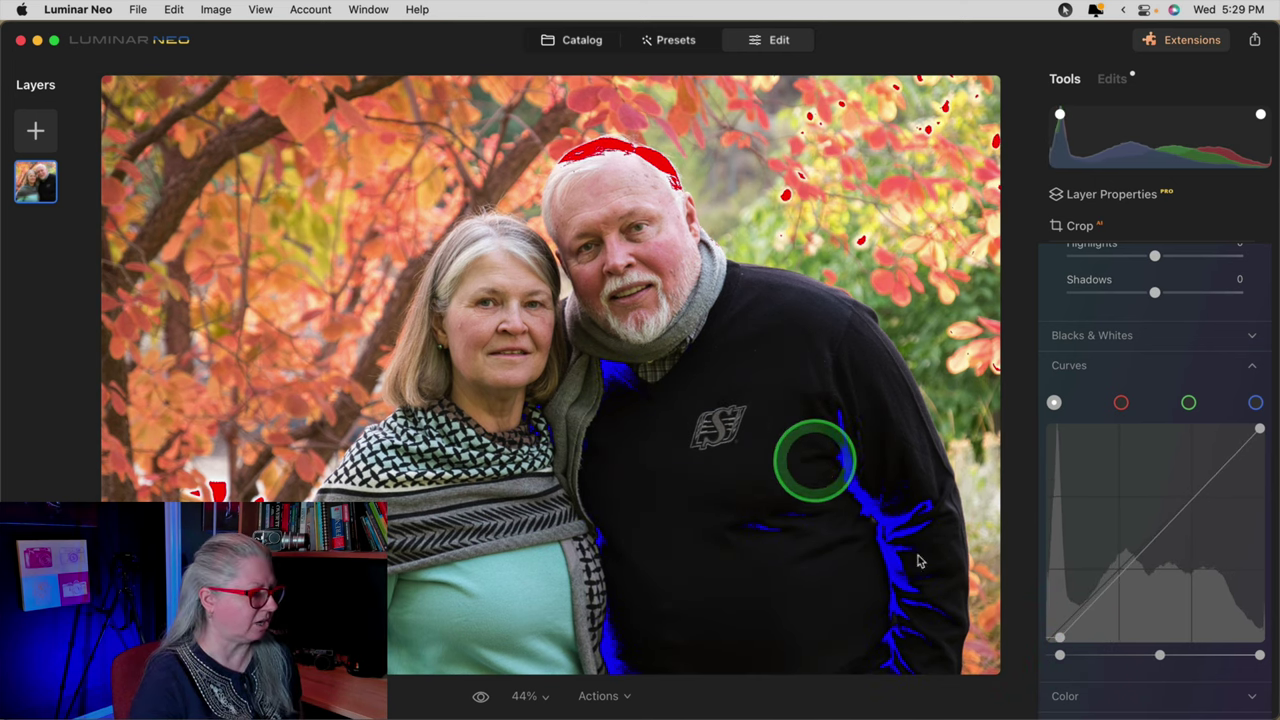
{"action": "left_click_drag", "start_coordinate": [1059, 656], "coordinate": [1062, 657]}
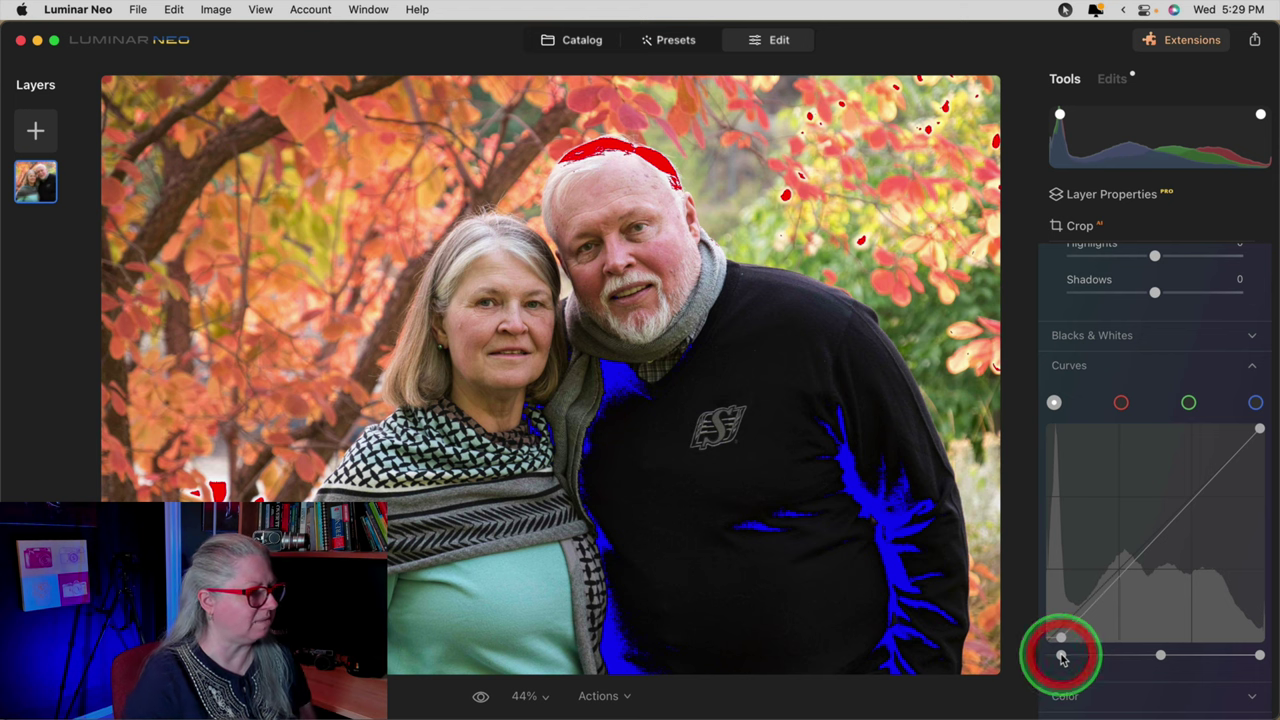
Examine the clipped highlights on the man's hair at 100% zoom, switching the shadow and highlight clipping warnings off and on
{"action": "scroll", "coordinate": [1065, 620], "scroll_direction": "up", "scroll_amount": 3}
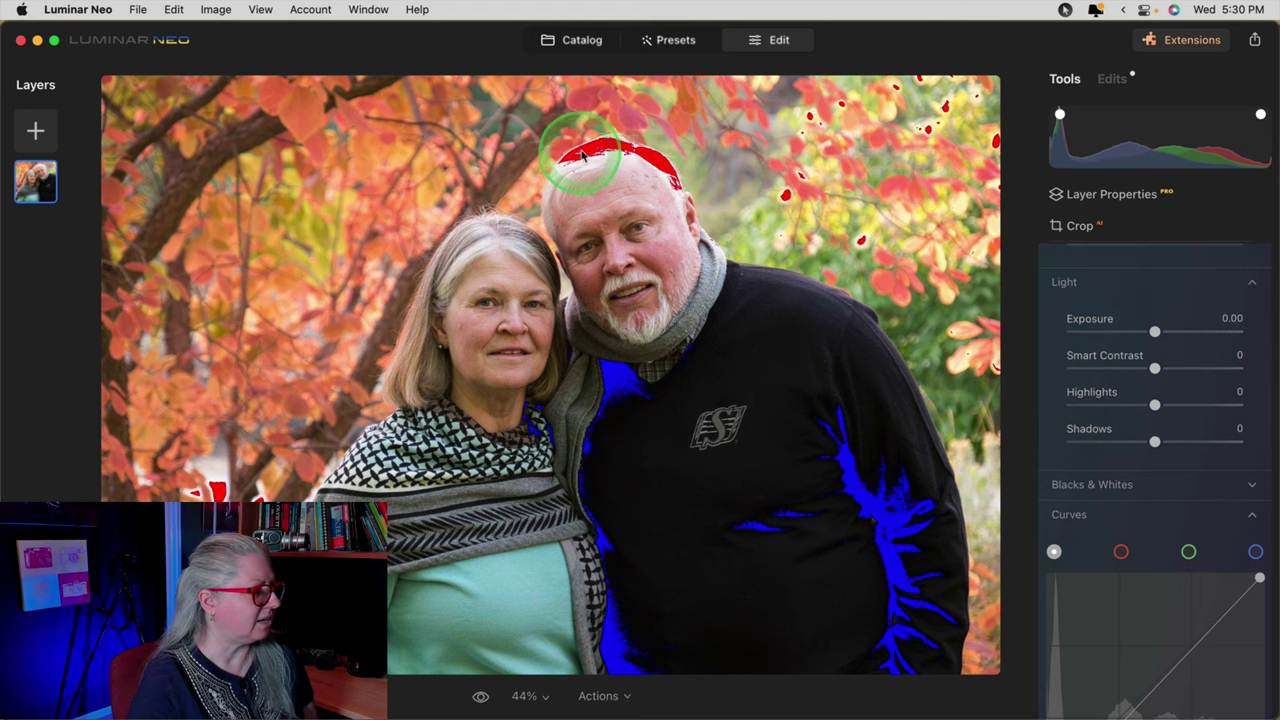
{"action": "left_click", "coordinate": [612, 176]}
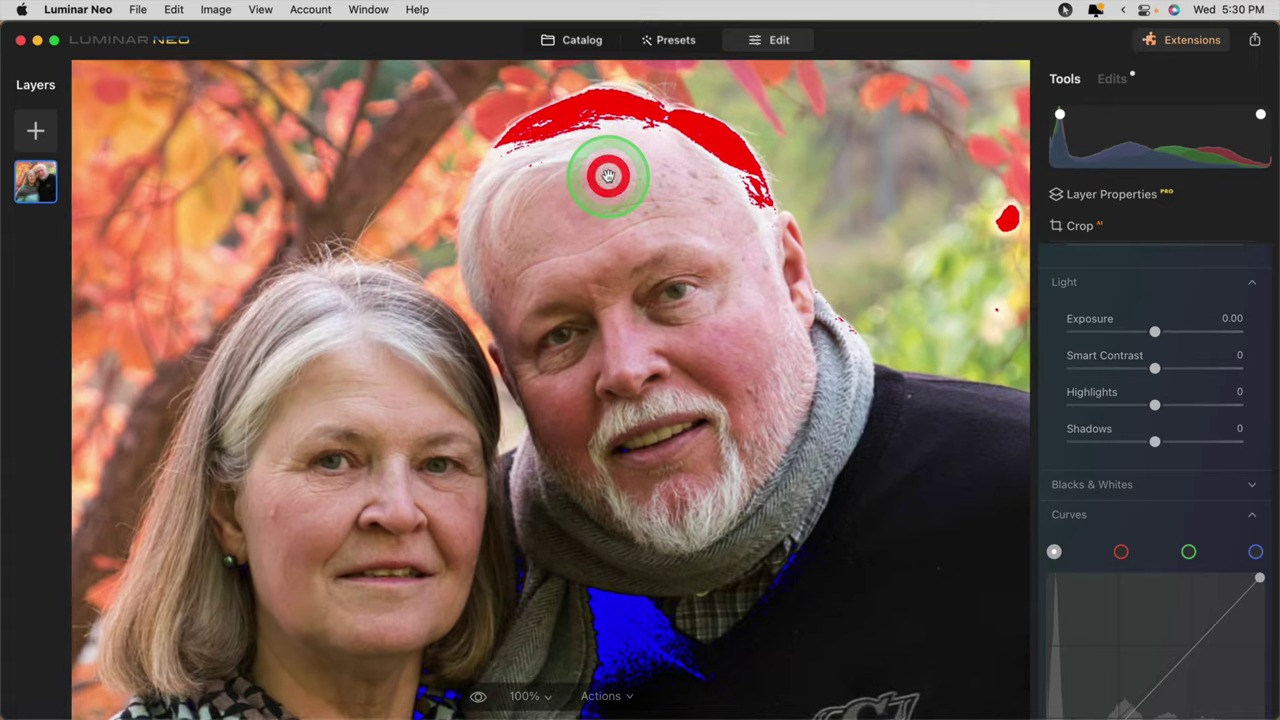
{"action": "left_click_drag", "start_coordinate": [608, 176], "coordinate": [489, 286]}
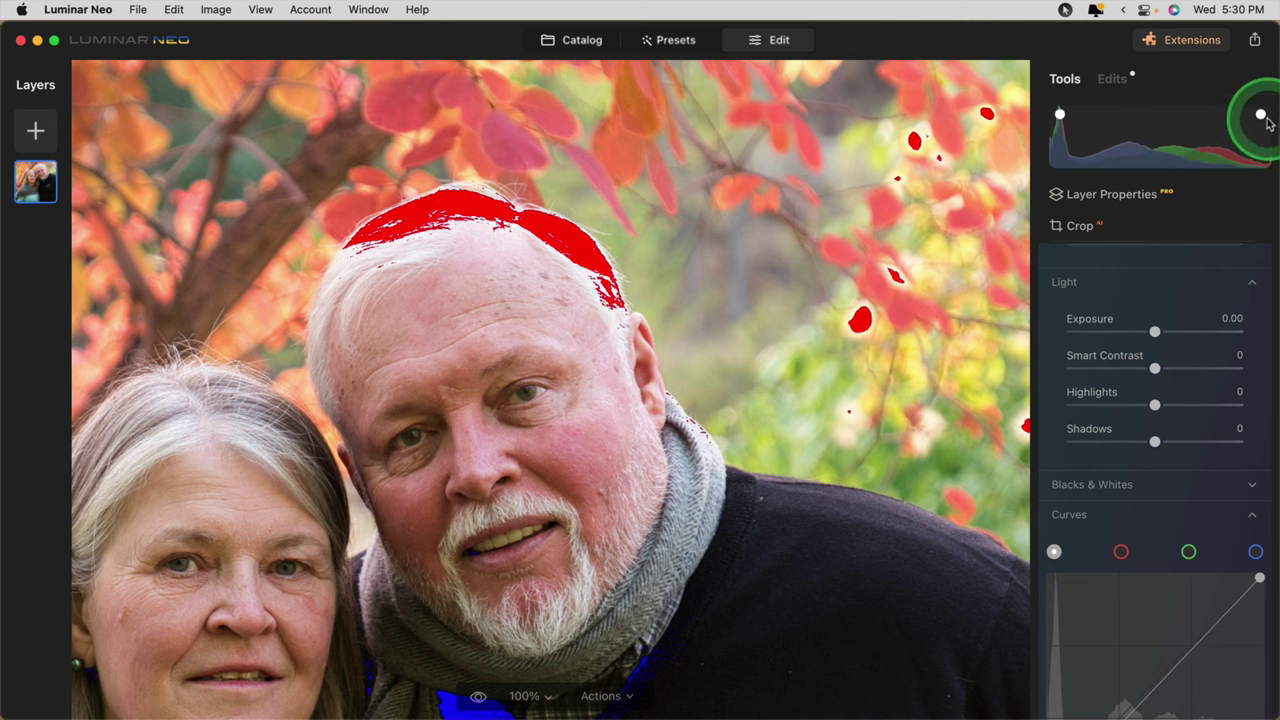
{"action": "key", "text": "j"}
{"action": "left_click", "coordinate": [1262, 117]}
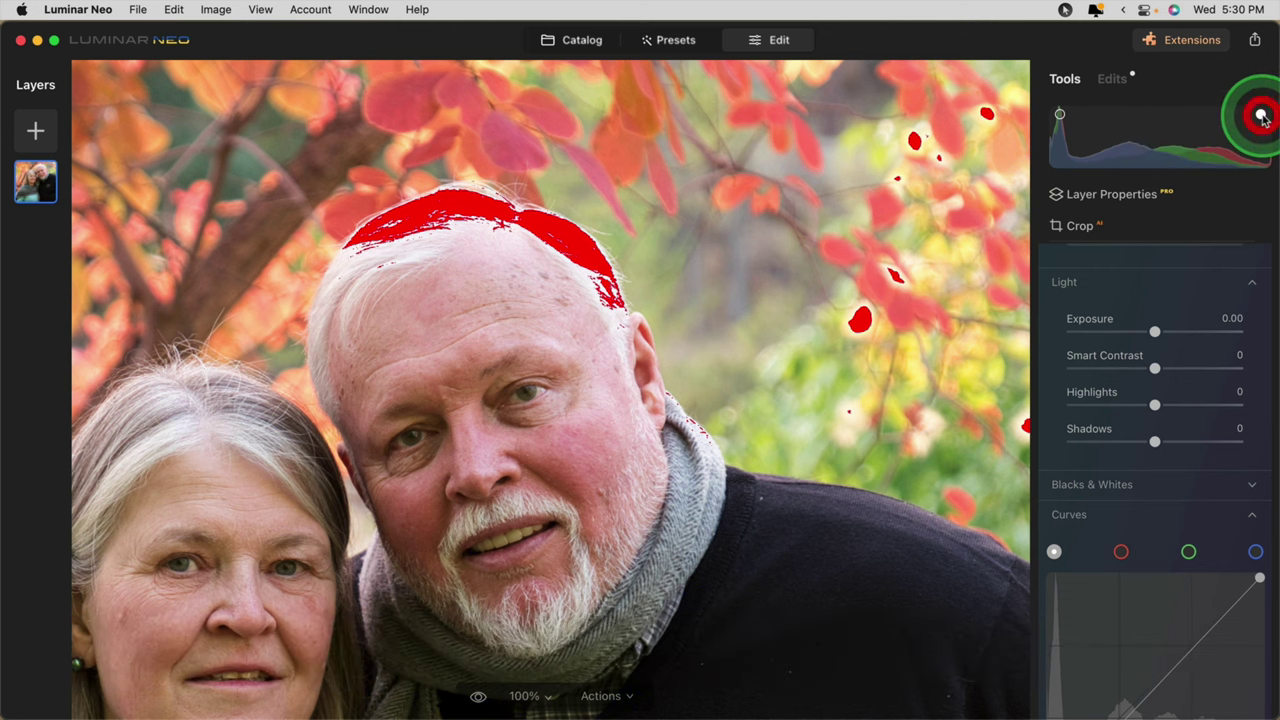
{"action": "left_click", "coordinate": [1061, 115]}
{"action": "left_click", "coordinate": [1062, 116]}
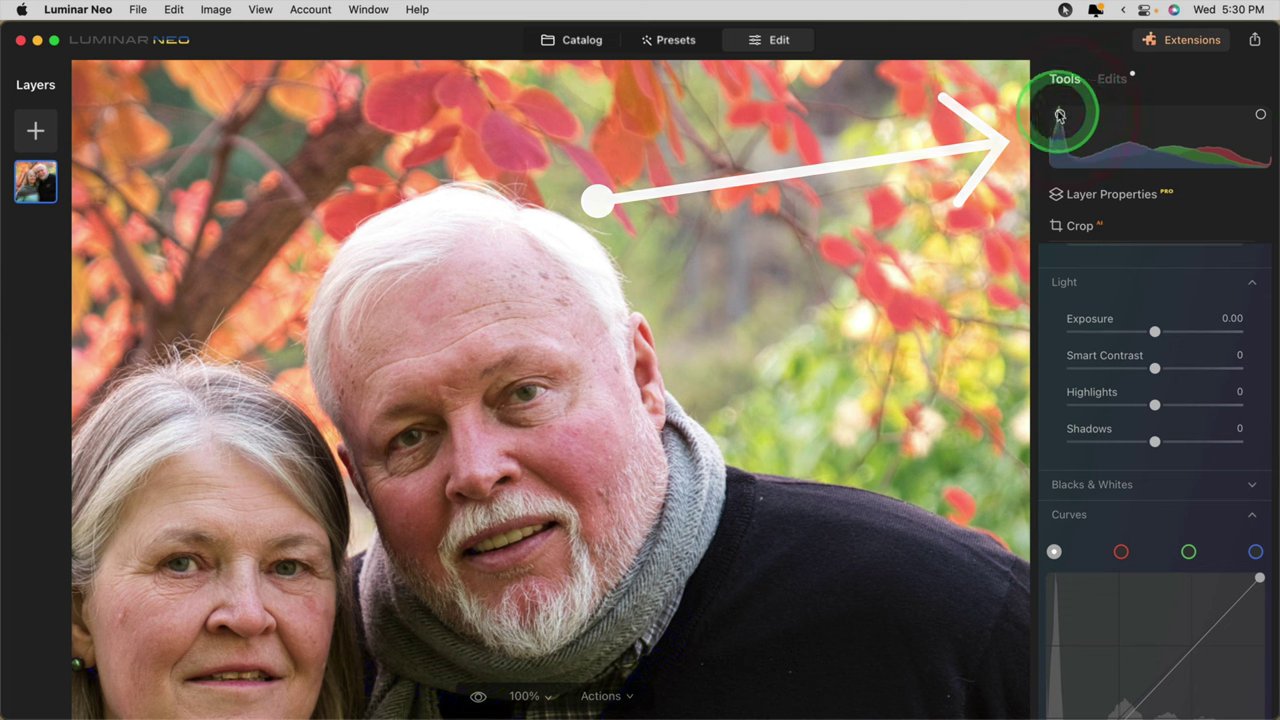
{"action": "left_click", "coordinate": [259, 9]}
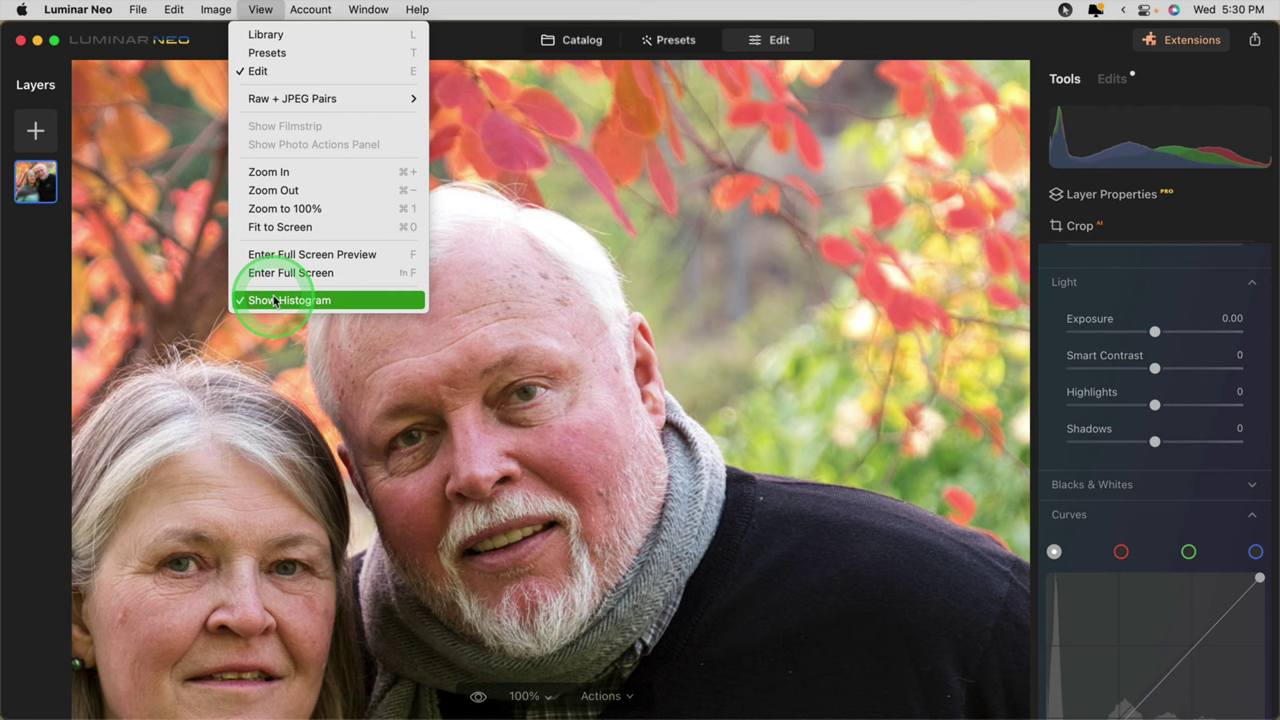
{"action": "left_click", "coordinate": [1063, 423]}
Lower Highlights to -43 and Exposure to -0.35 to recover the clipped highlights
{"action": "left_click", "coordinate": [1155, 406]}
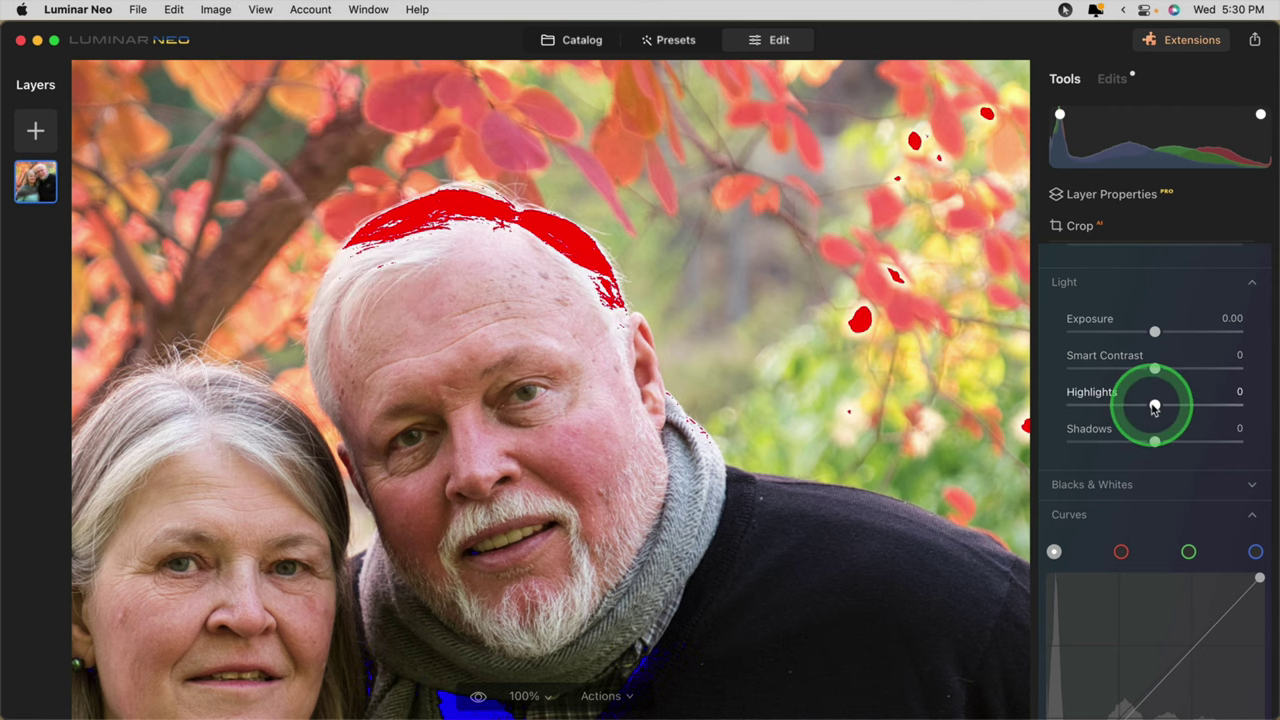
{"action": "left_click_drag", "start_coordinate": [1155, 406], "coordinate": [1118, 405]}
{"action": "left_click", "coordinate": [1092, 484]}
{"action": "left_click_drag", "start_coordinate": [1155, 290], "coordinate": [1148, 291]}
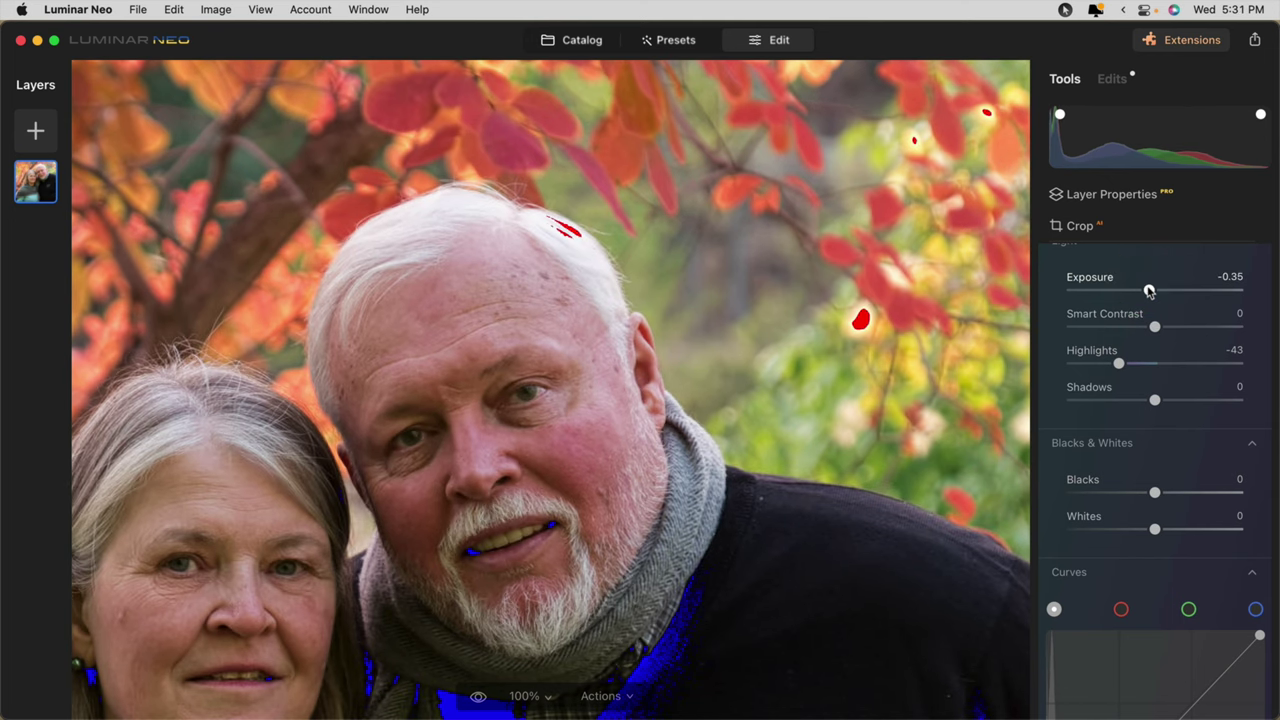
Fine-tune Exposure and Highlights to further reduce the highlight clipping in the hair and foliage
{"action": "scroll", "coordinate": [1149, 288], "scroll_direction": "up", "scroll_amount": 2}
{"action": "left_click_drag", "start_coordinate": [1096, 387], "coordinate": [1146, 366]}
{"action": "left_click_drag", "start_coordinate": [1118, 440], "coordinate": [1120, 438]}
{"action": "left_click", "coordinate": [714, 509]}
{"action": "left_click", "coordinate": [1063, 325]}
Enable Auto Fix Chromatic Aberrations and Auto Defringe for the lens optics, and hide the clipping warnings
{"action": "scroll", "coordinate": [1135, 420], "scroll_direction": "down", "scroll_amount": 5}
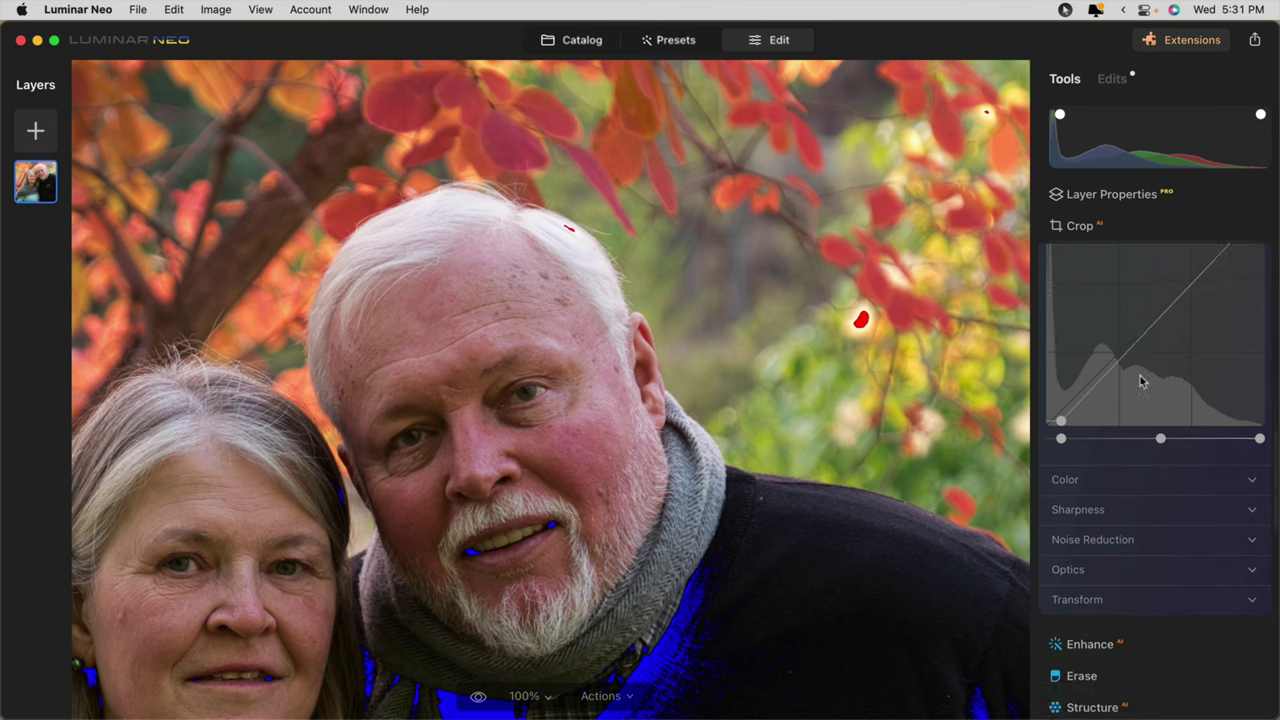
{"action": "left_click", "coordinate": [1080, 510]}
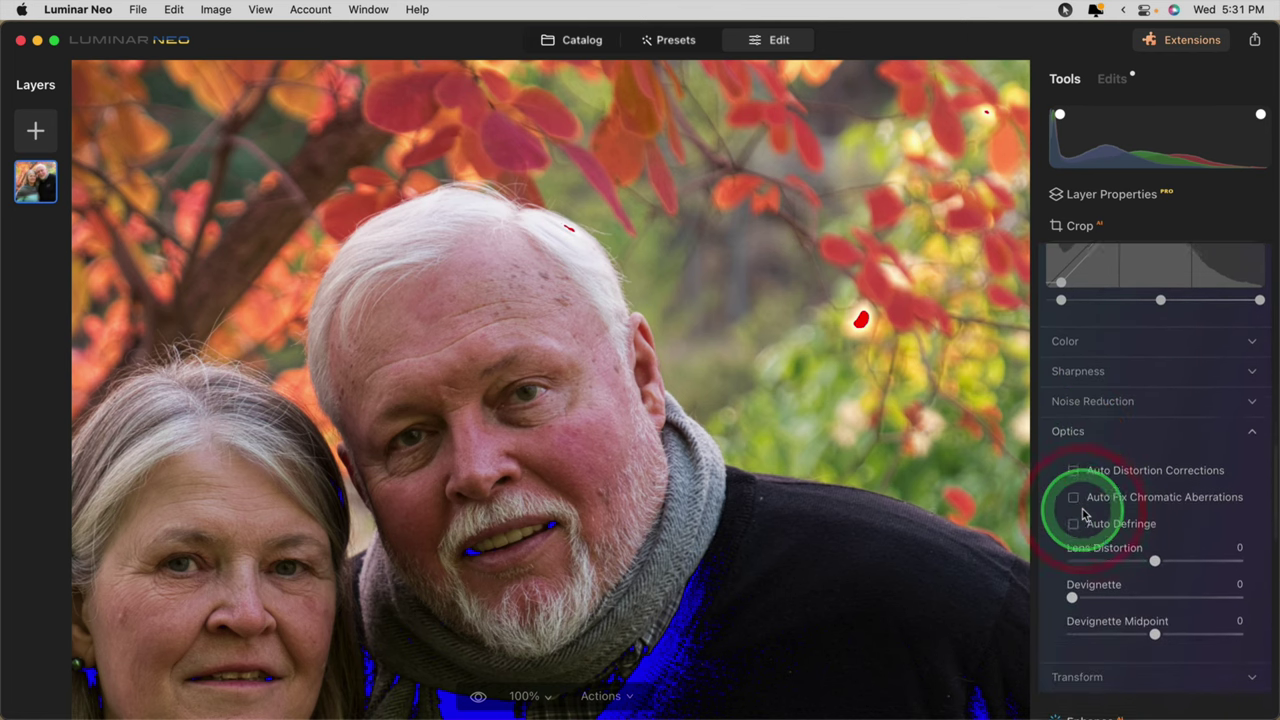
{"action": "left_click", "coordinate": [1073, 519]}
{"action": "left_click", "coordinate": [1074, 492]}
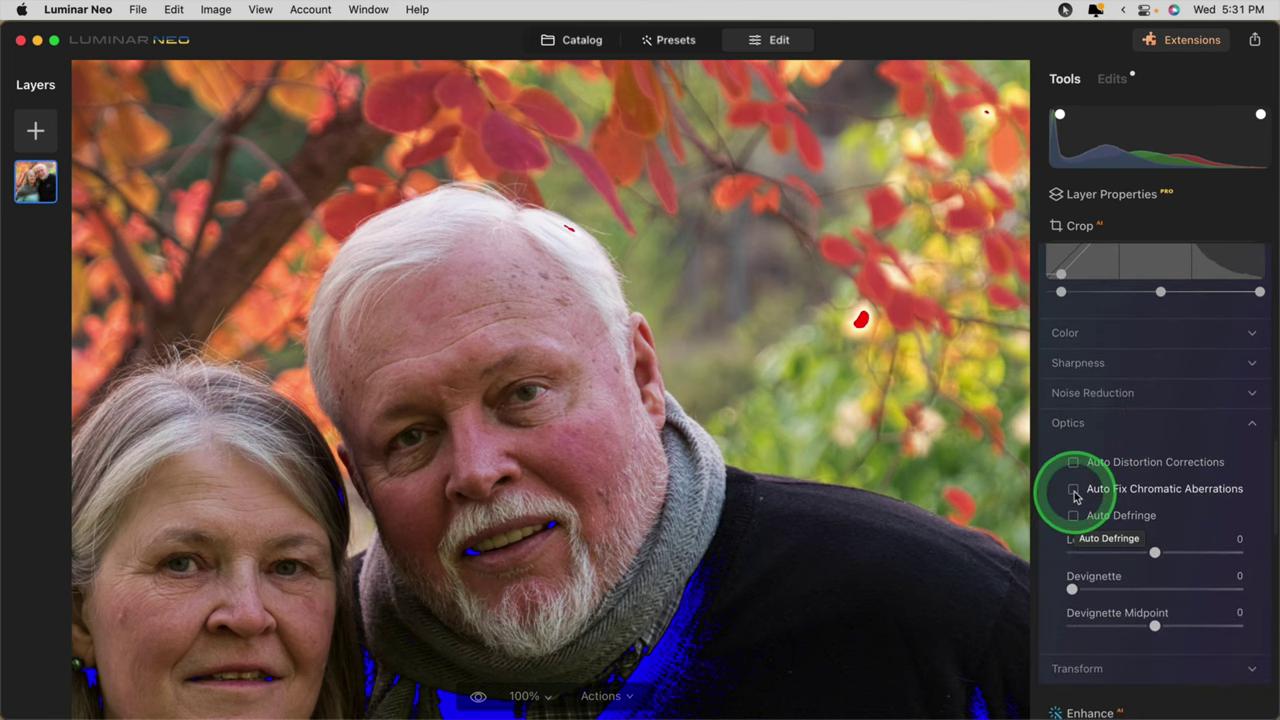
{"action": "left_click", "coordinate": [1076, 546]}
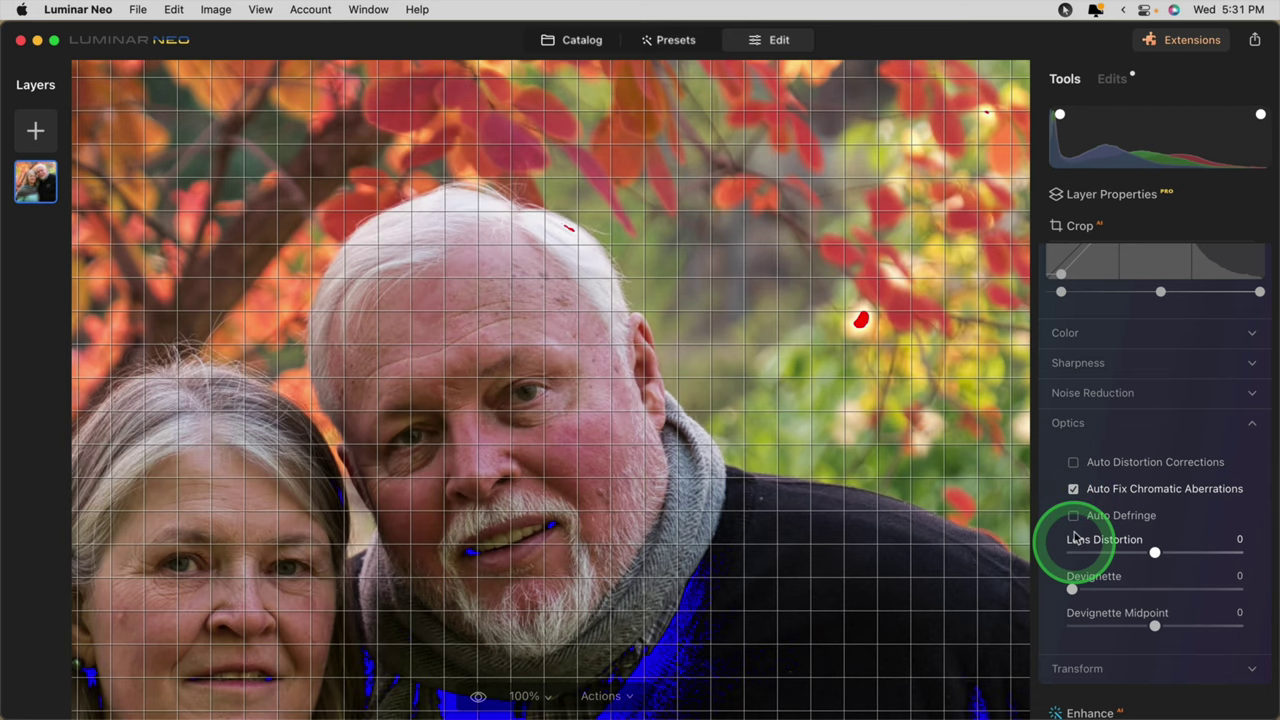
{"action": "left_click", "coordinate": [1073, 515]}
{"action": "key", "text": "j"}
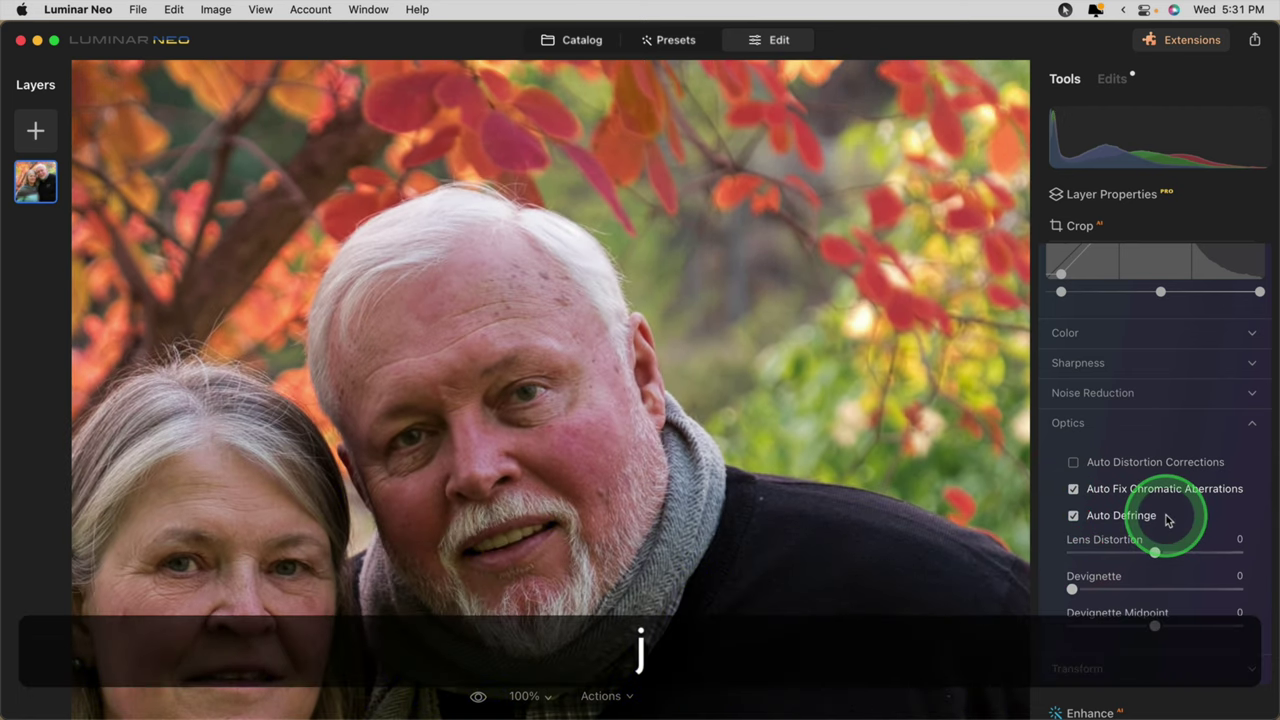
Sharpen the photo with Sharpen 15 and Masking 61, and check the effect on the faces
{"action": "left_click", "coordinate": [1078, 363]}
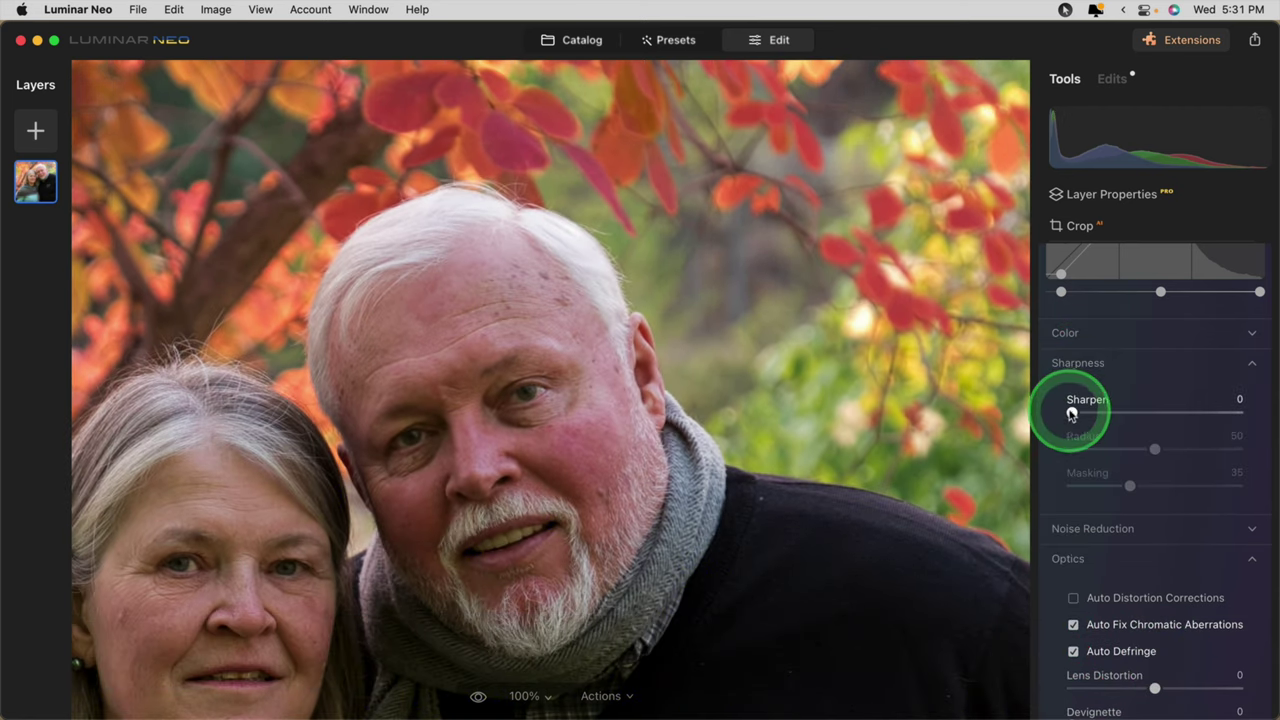
{"action": "left_click_drag", "start_coordinate": [1072, 414], "coordinate": [1088, 415]}
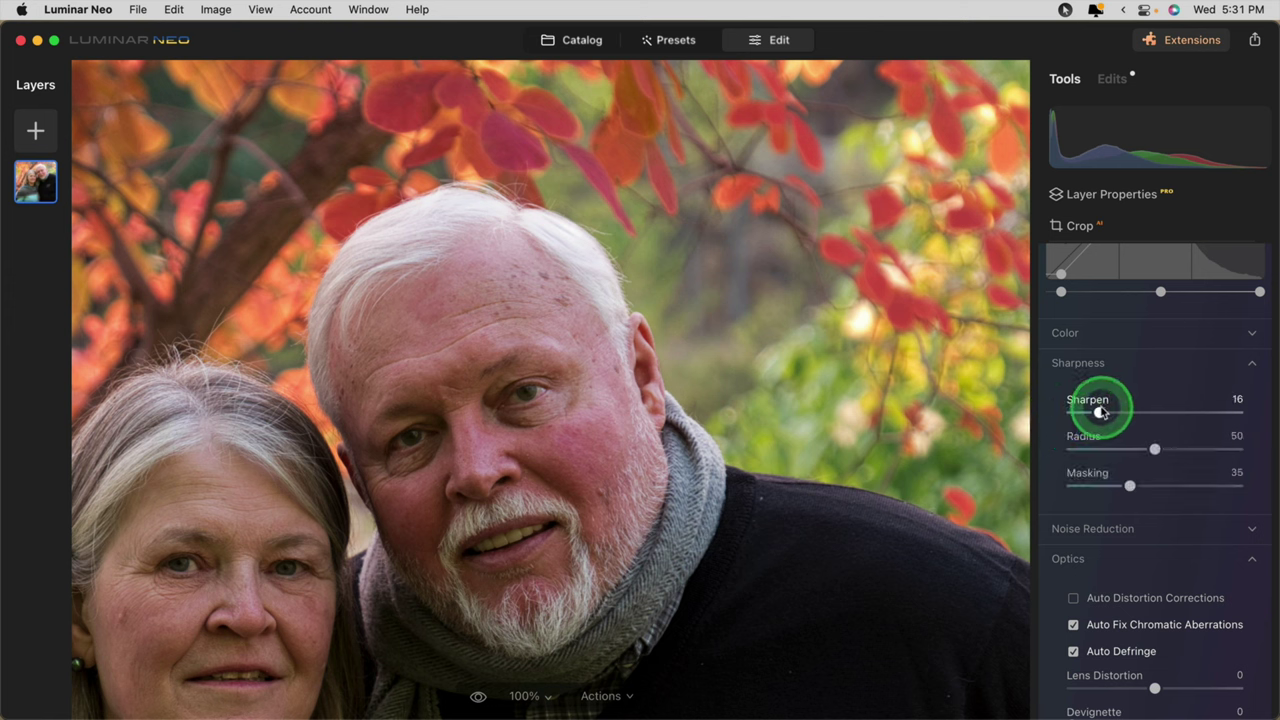
{"action": "left_click_drag", "start_coordinate": [1100, 412], "coordinate": [1101, 411]}
{"action": "left_click_drag", "start_coordinate": [1130, 486], "coordinate": [1169, 487]}
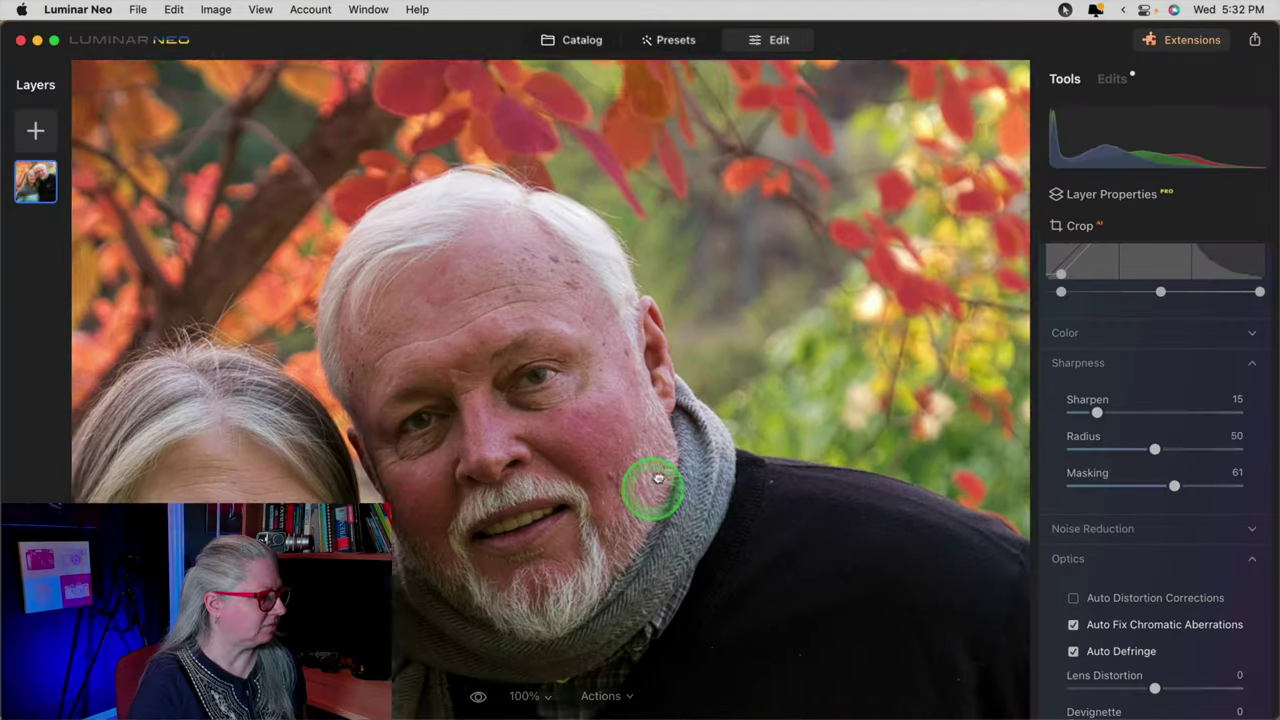
{"action": "left_click_drag", "start_coordinate": [651, 491], "coordinate": [737, 357]}
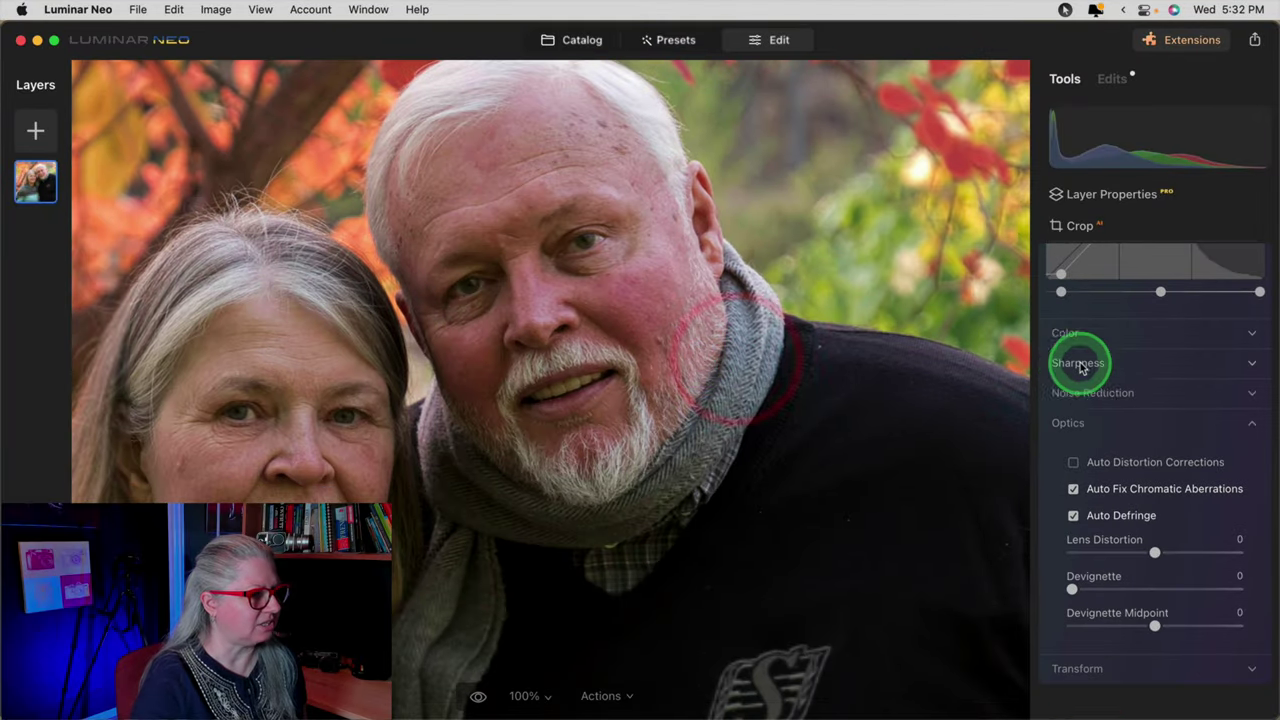
Try a warmer skin tone by raising the color Tint to 22
{"action": "left_click", "coordinate": [1083, 358]}
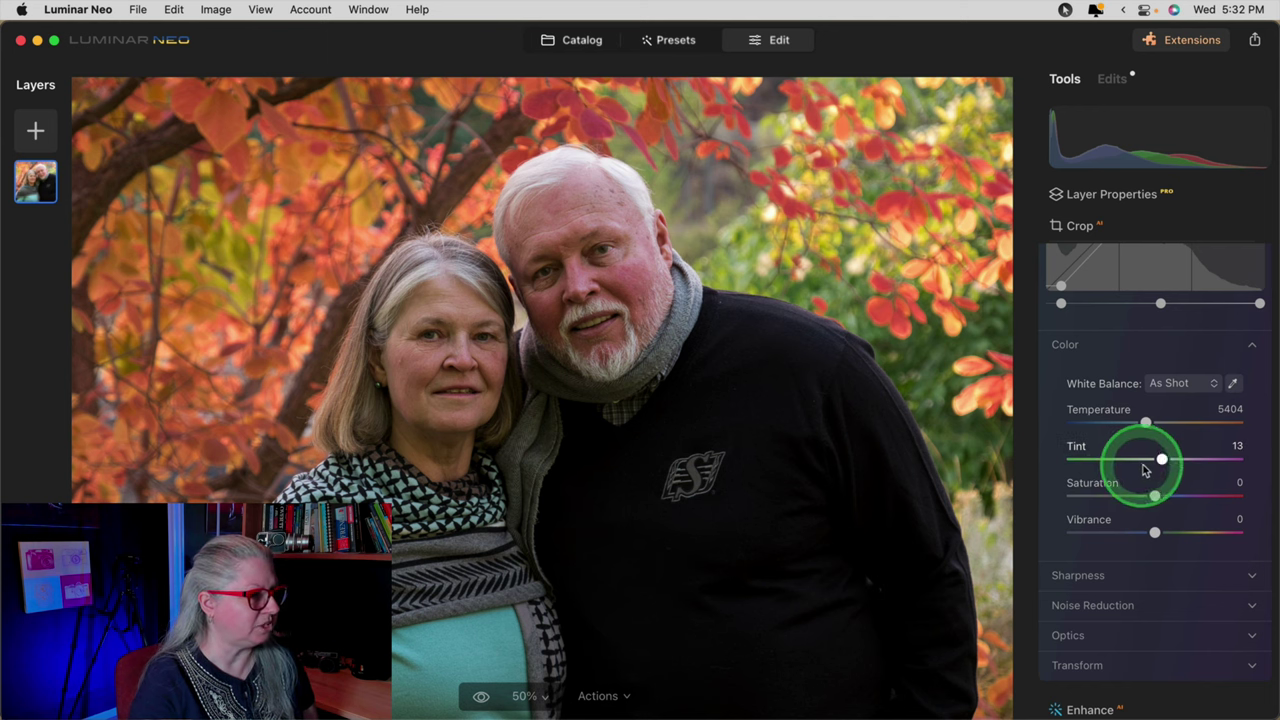
{"action": "left_click_drag", "start_coordinate": [1161, 460], "coordinate": [1171, 459]}
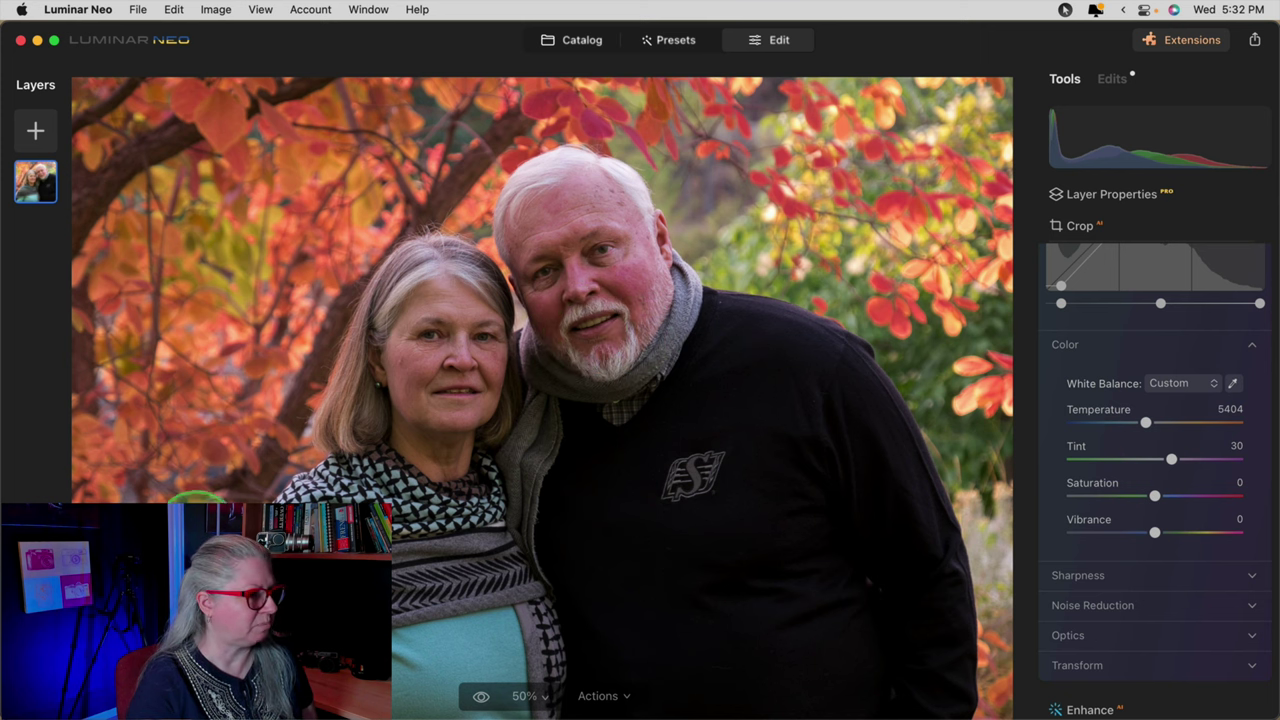
{"action": "left_click", "coordinate": [1152, 459]}
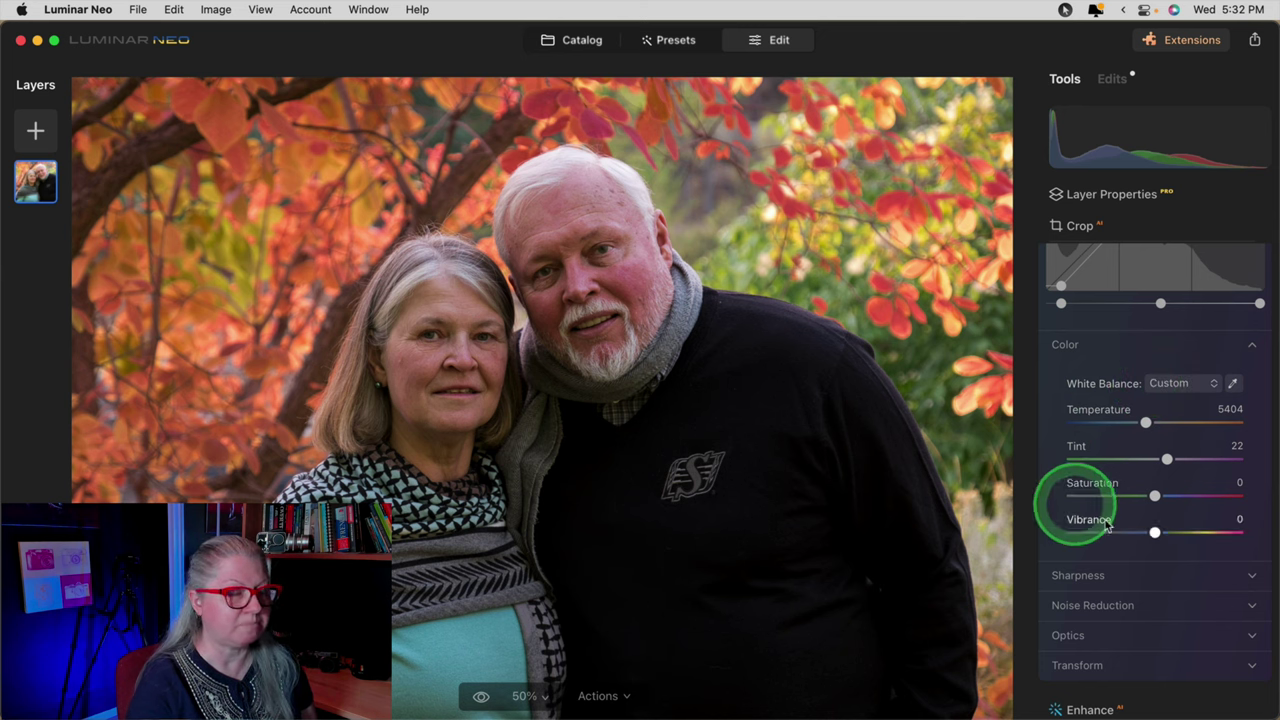
Apply the Daylight white balance preset and adjust it to Tint 13 and Temperature 5763
{"action": "left_click", "coordinate": [1176, 385]}
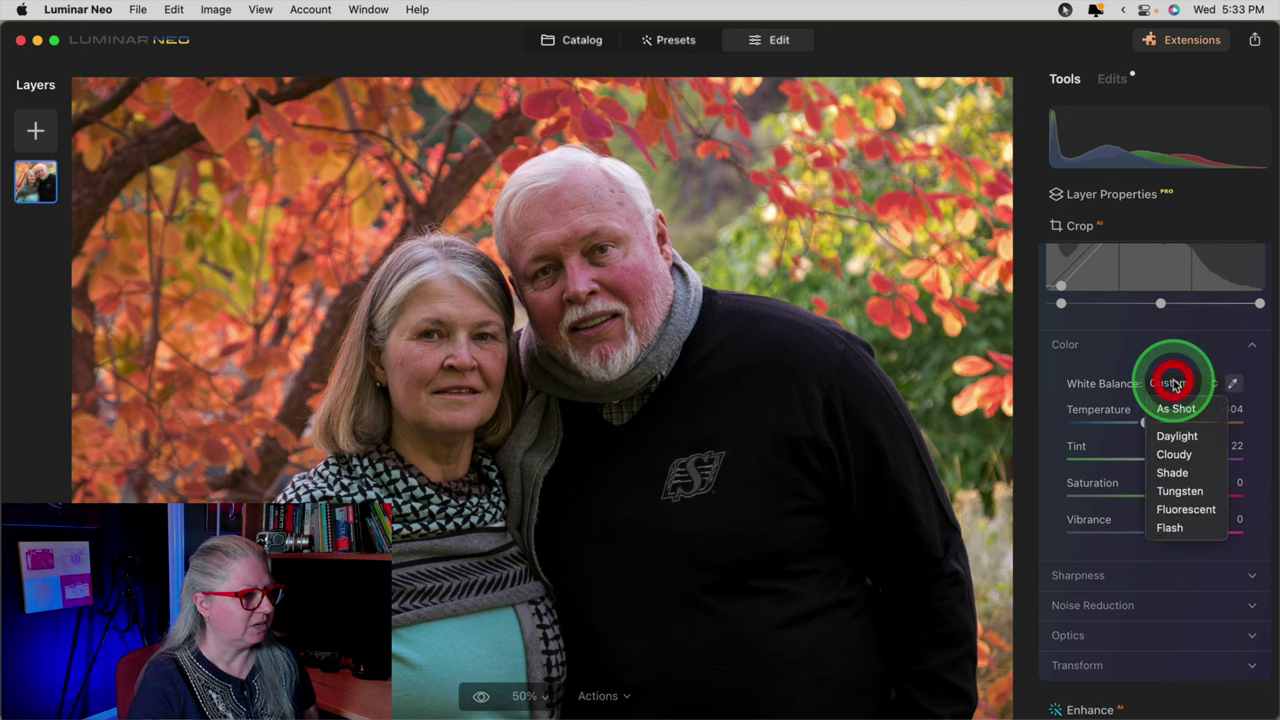
{"action": "left_click", "coordinate": [1177, 437]}
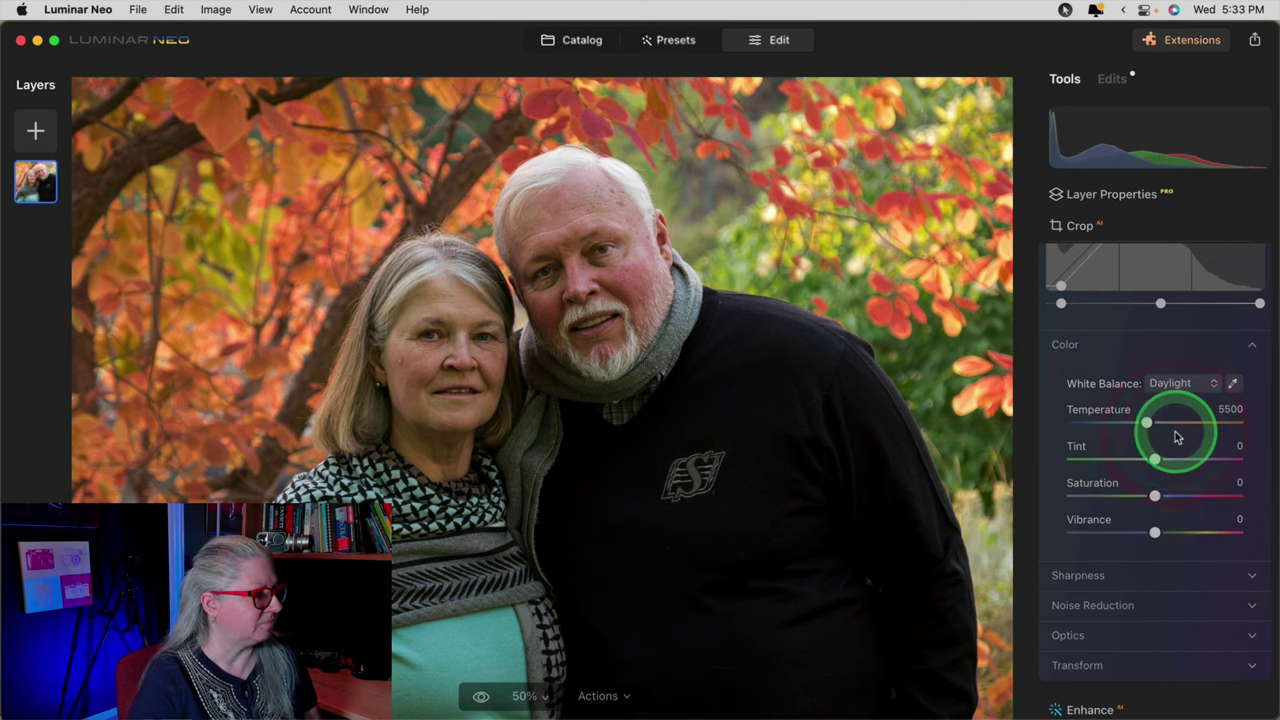
{"action": "left_click", "coordinate": [1181, 386]}
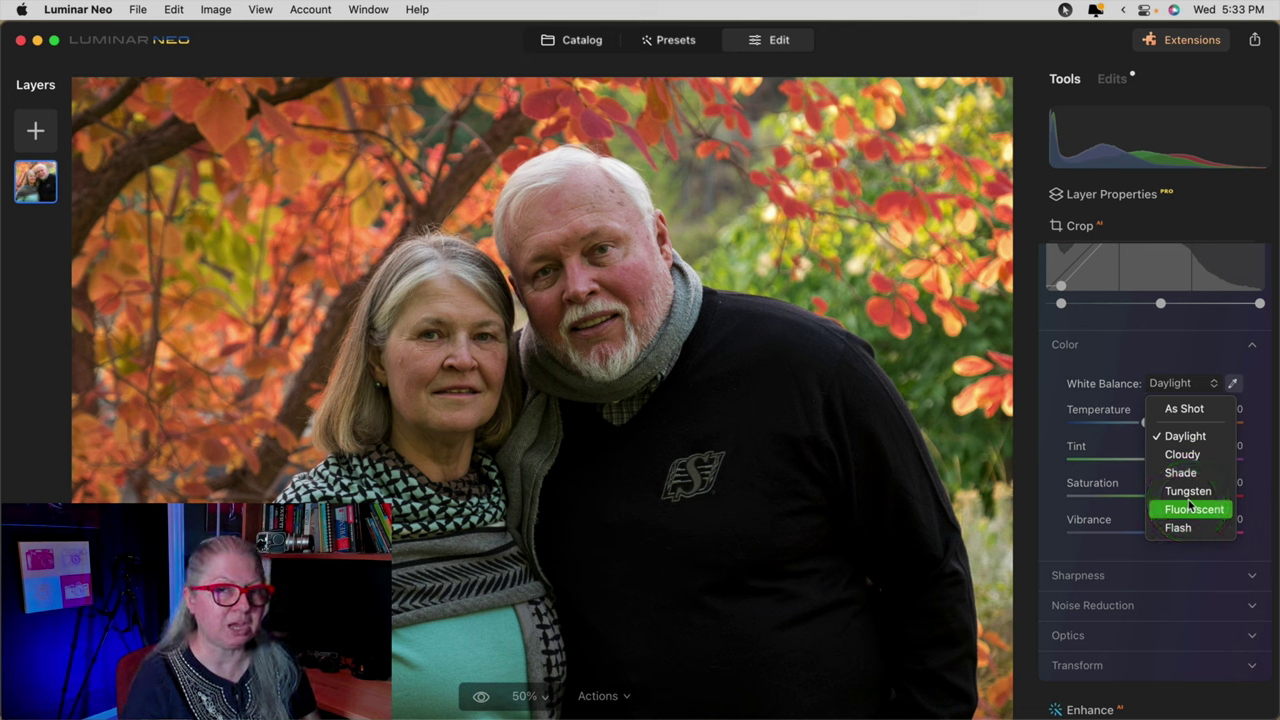
{"action": "left_click", "coordinate": [1186, 492]}
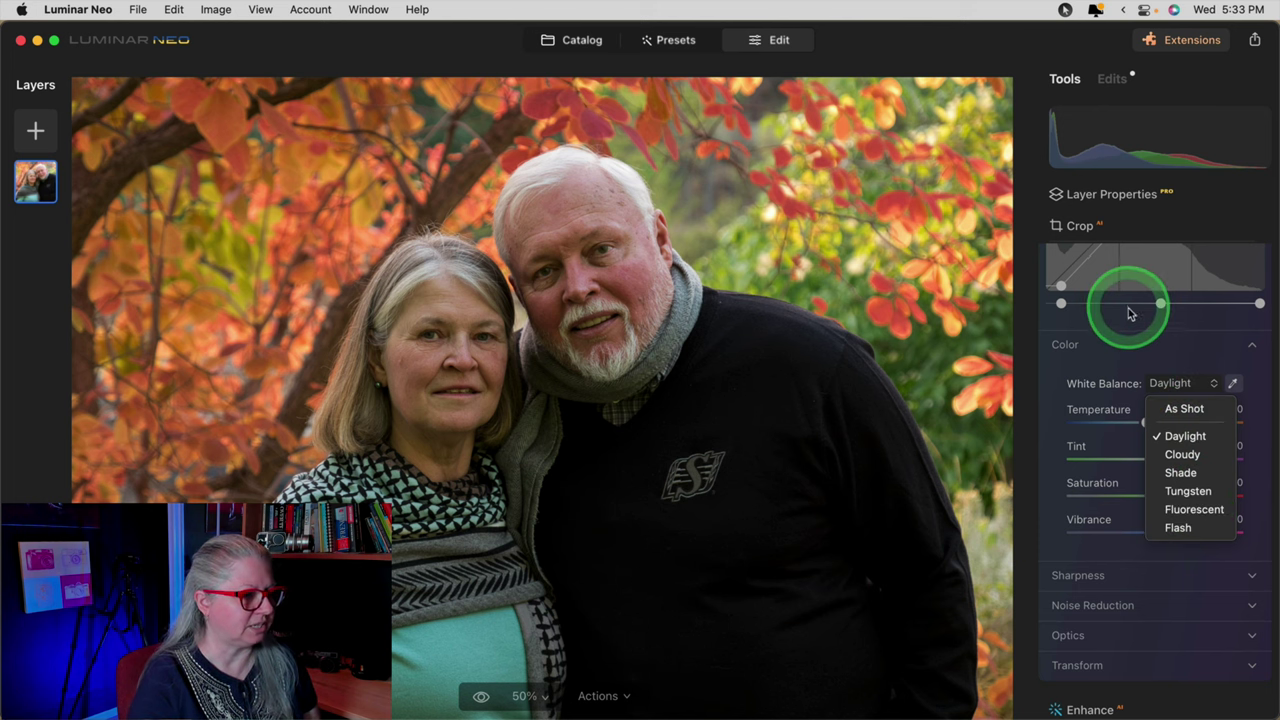
{"action": "left_click", "coordinate": [1149, 348]}
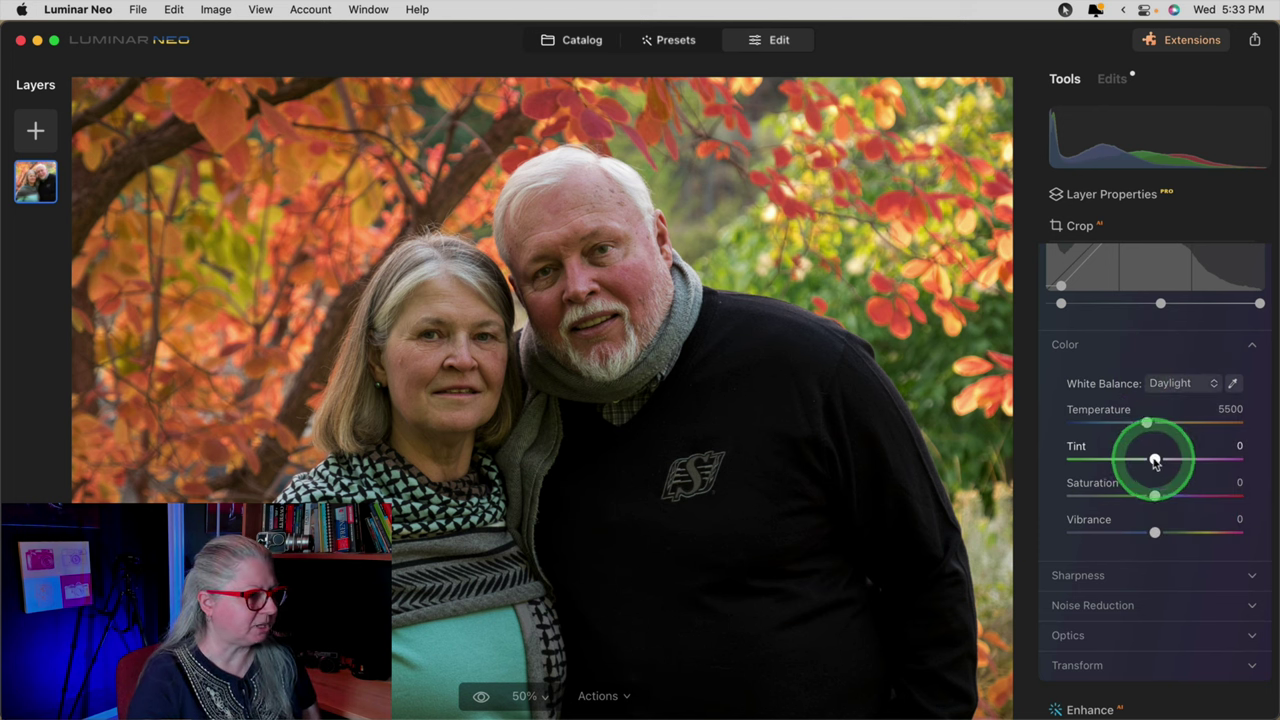
{"action": "left_click_drag", "start_coordinate": [1155, 461], "coordinate": [1150, 423]}
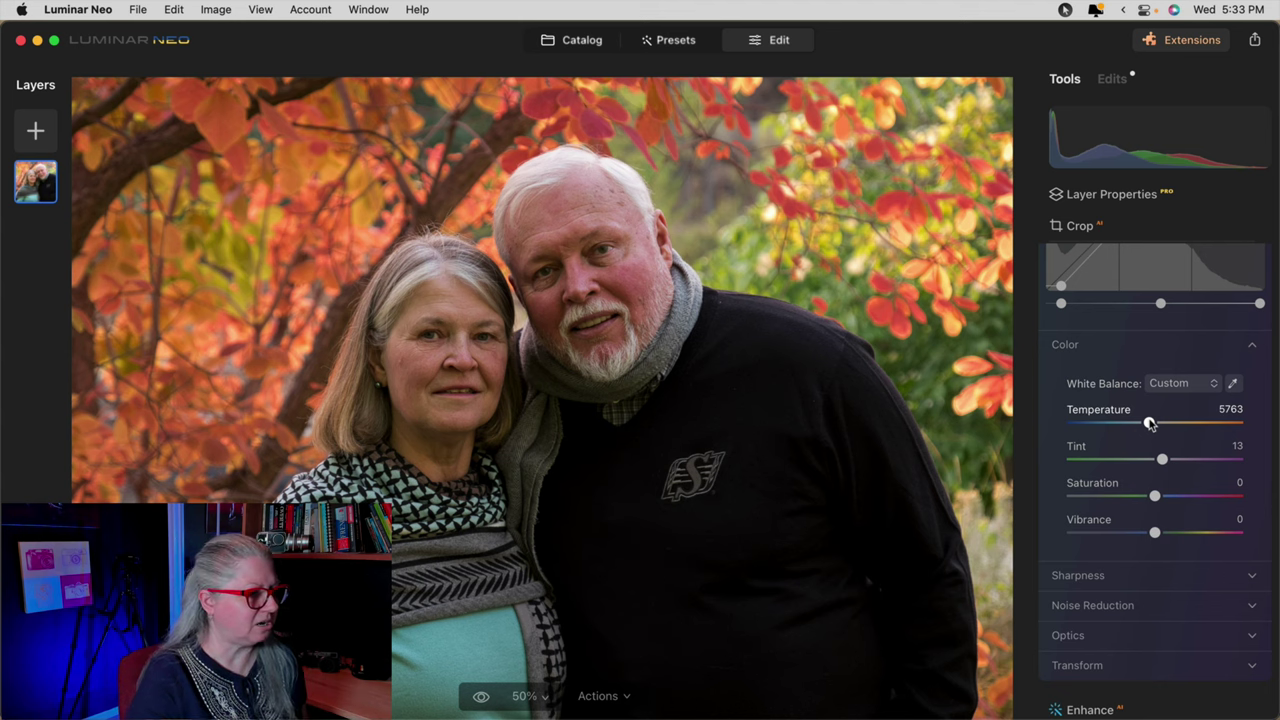
Collapse the Develop adjustments and open the Face AI portrait tool
{"action": "scroll", "coordinate": [1150, 424], "scroll_direction": "up", "scroll_amount": 6}
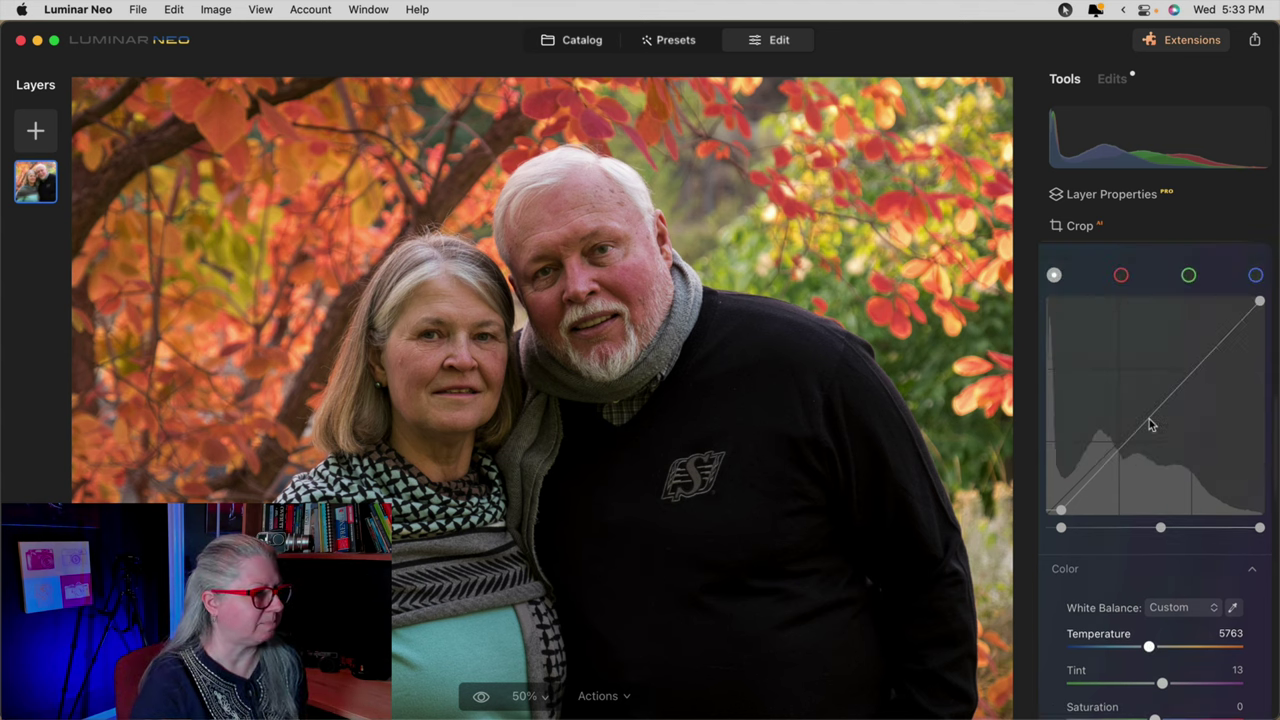
{"action": "scroll", "coordinate": [1150, 424], "scroll_direction": "up", "scroll_amount": 5}
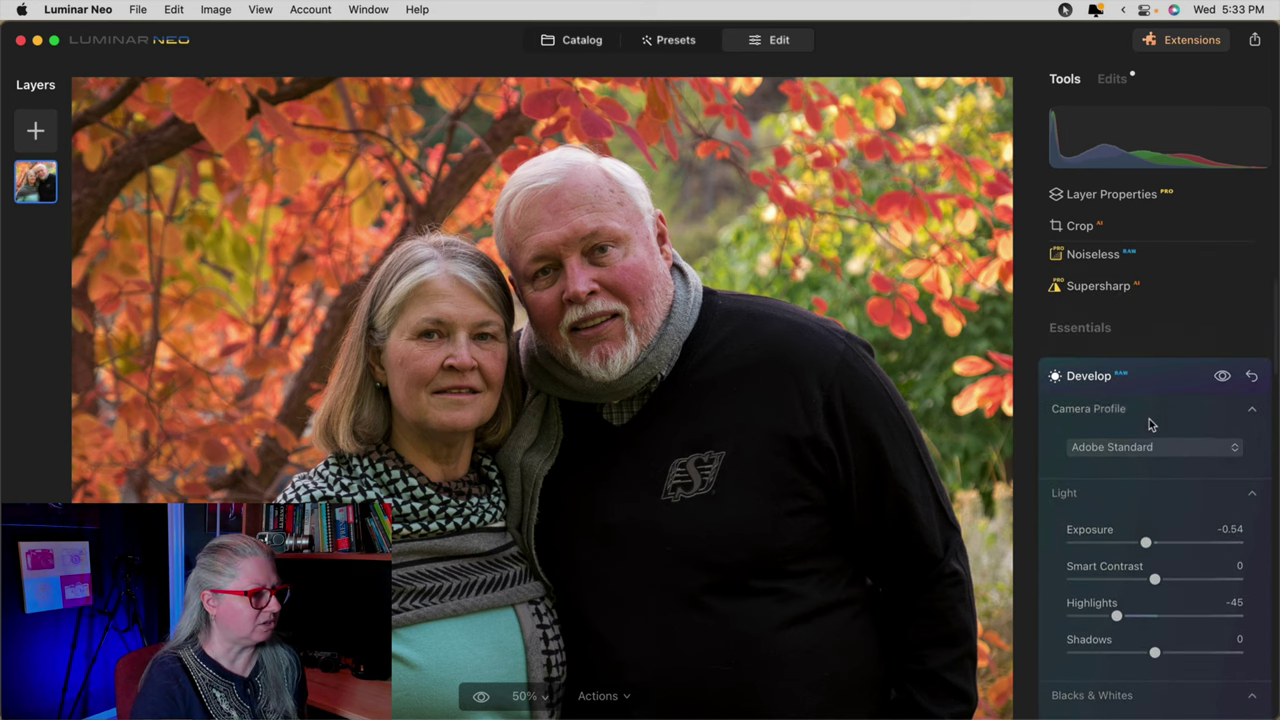
{"action": "left_click_drag", "start_coordinate": [1152, 412], "coordinate": [1160, 374]}
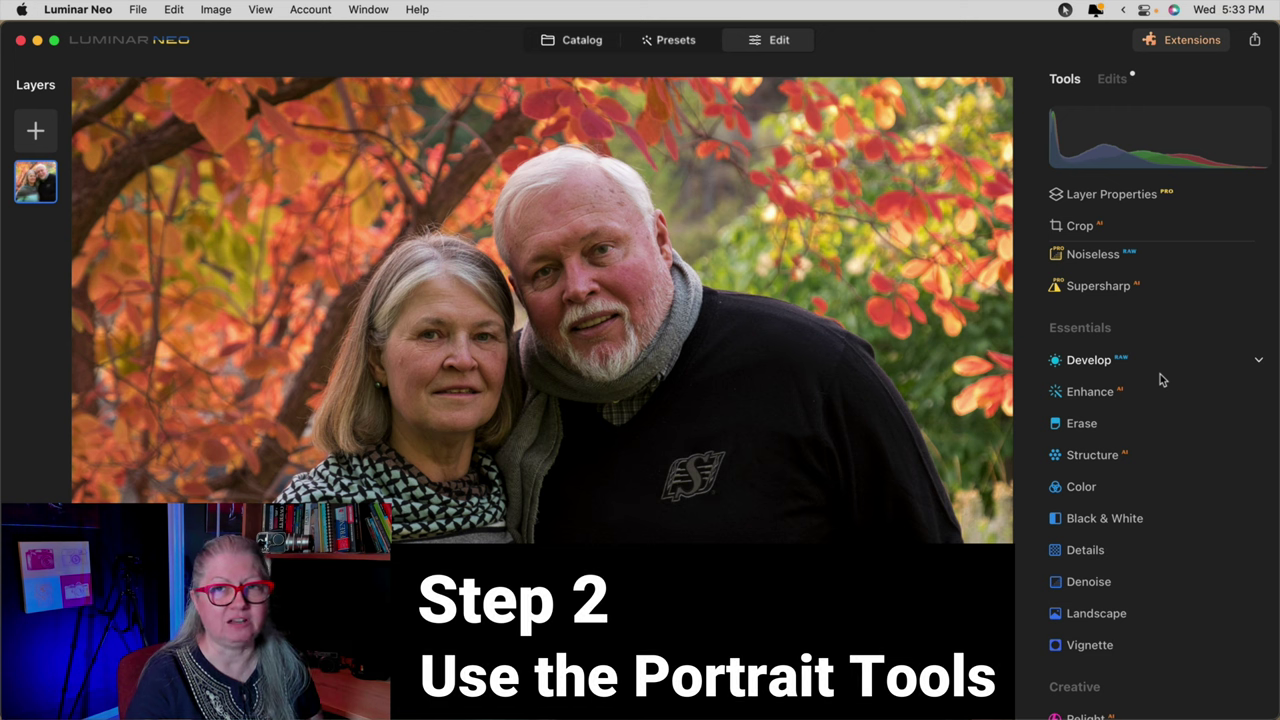
{"action": "scroll", "coordinate": [1160, 374], "scroll_direction": "down", "scroll_amount": 5}
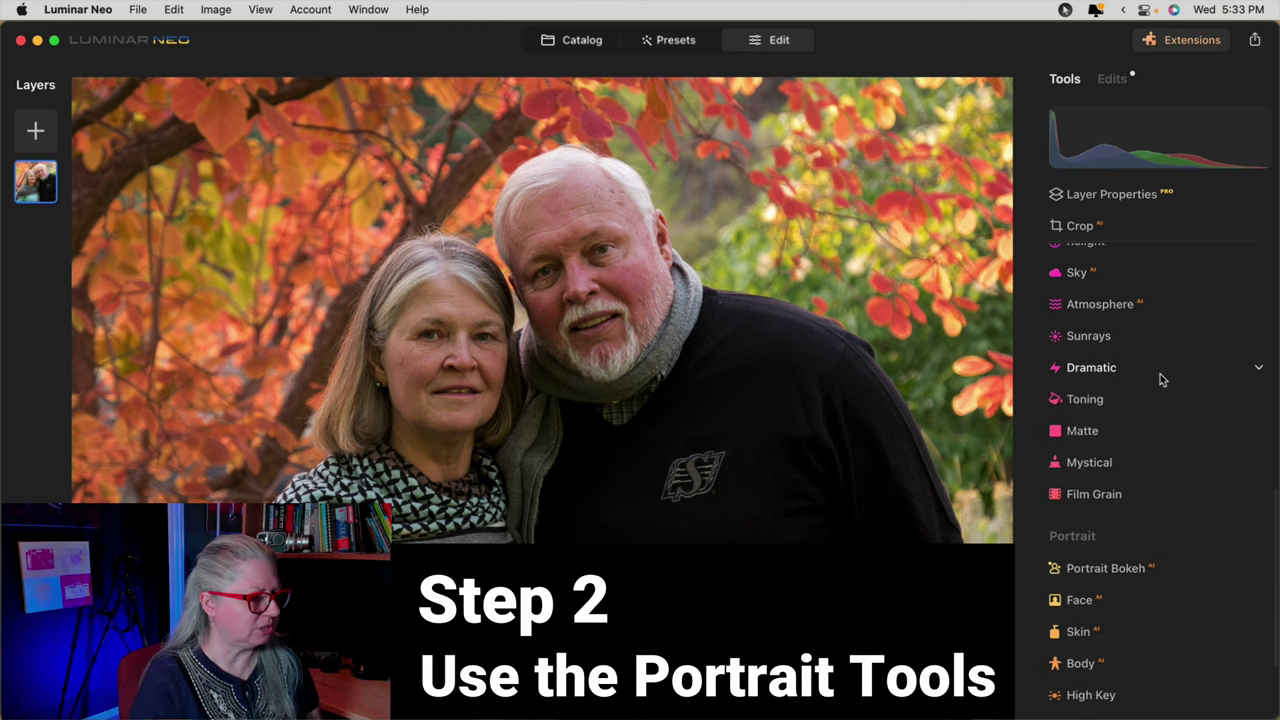
{"action": "left_click", "coordinate": [1022, 418]}
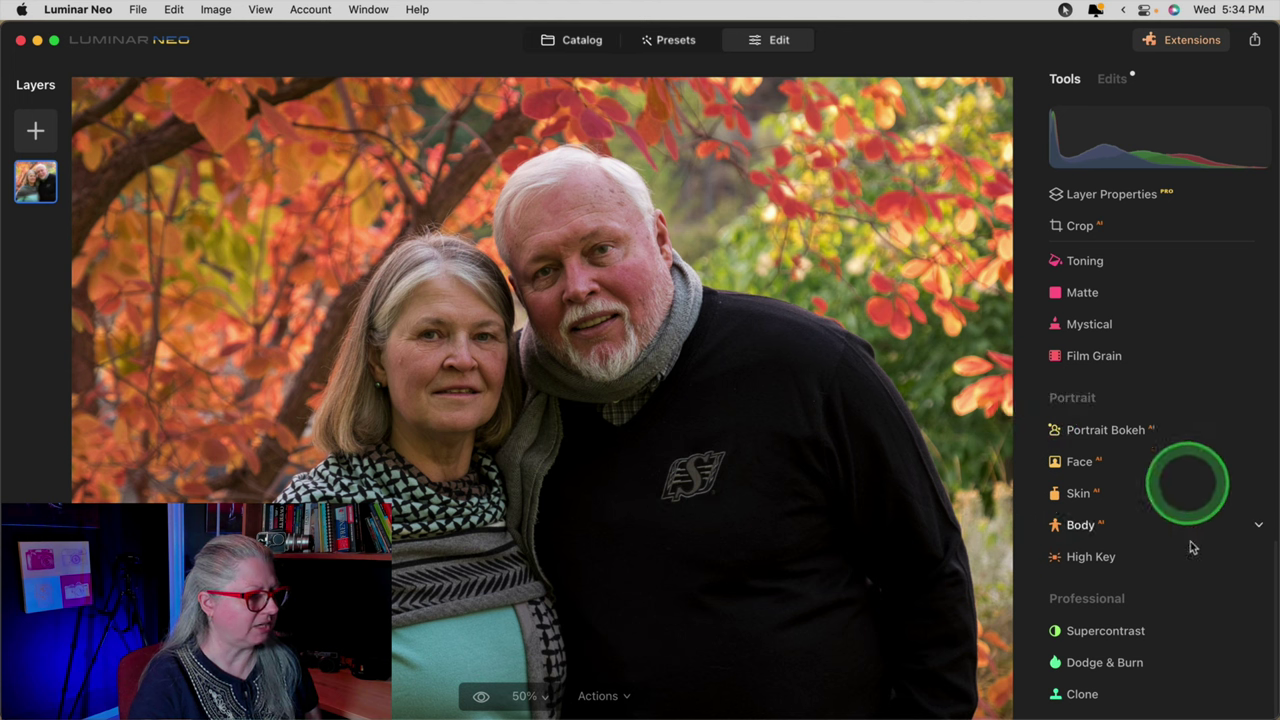
{"action": "left_click", "coordinate": [1137, 464]}
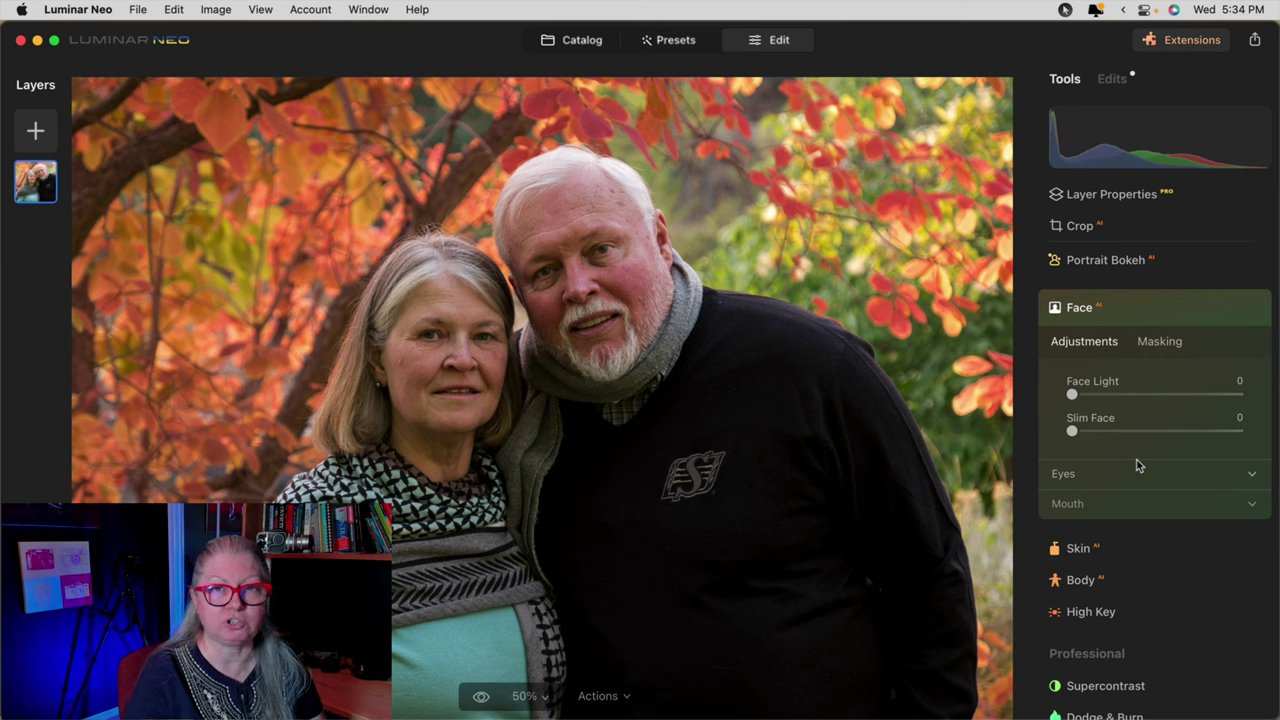
Brighten both faces with Face Light 62 and slim them with Slim Face 25
{"action": "left_click", "coordinate": [1071, 394]}
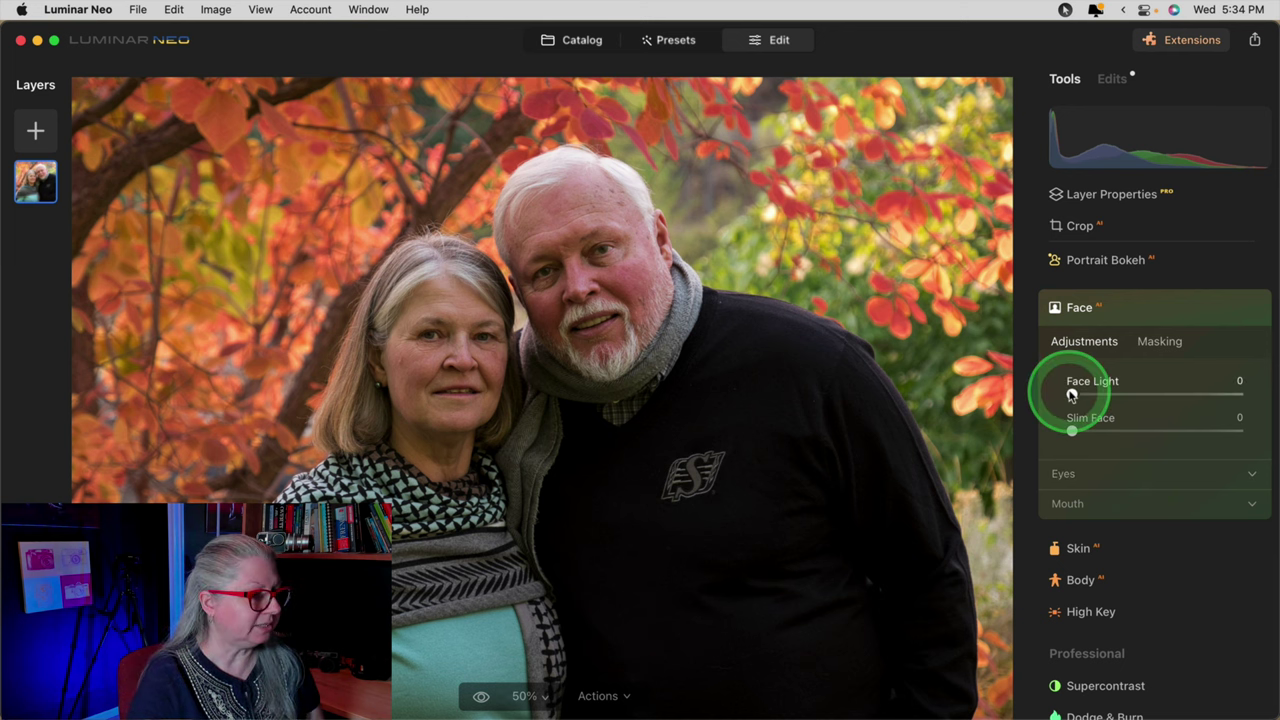
{"action": "left_click_drag", "start_coordinate": [1072, 394], "coordinate": [1175, 394]}
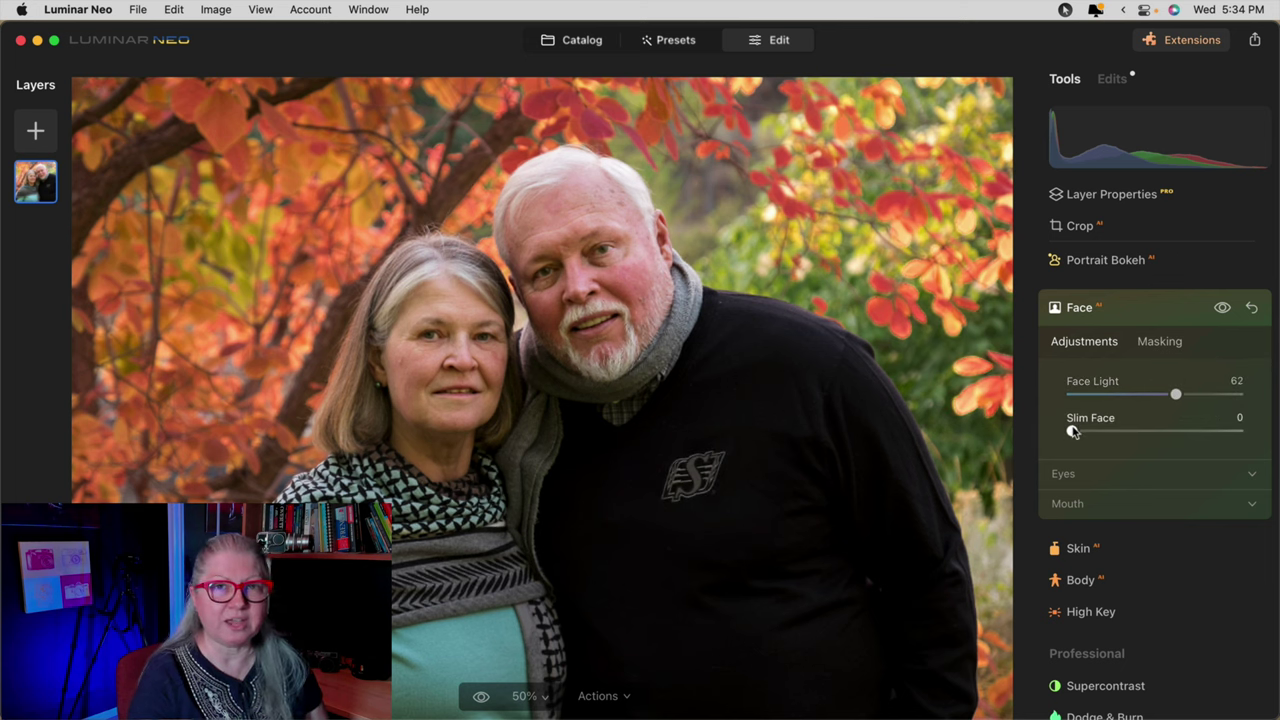
{"action": "left_click_drag", "start_coordinate": [1073, 431], "coordinate": [1110, 433]}
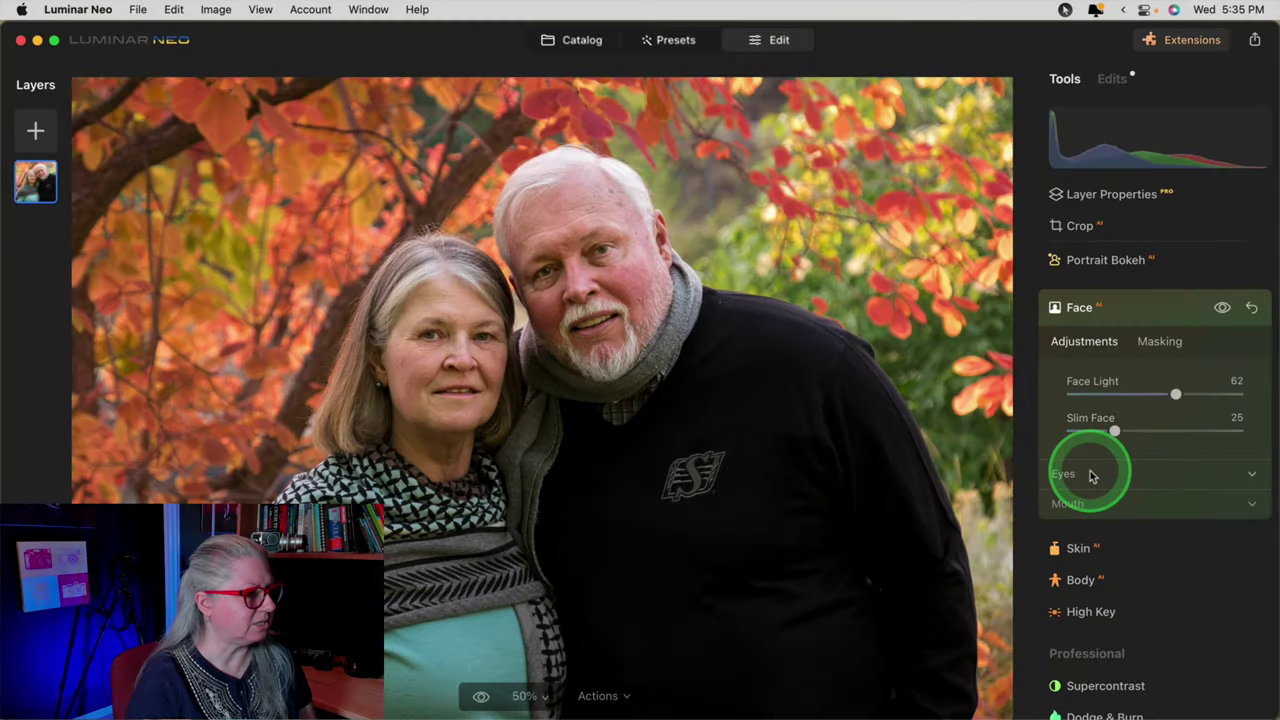
Improve the couple's eyes at 100% view with Eye Enhancer 78 and Eye Whitening 40
{"action": "left_click", "coordinate": [1088, 473]}
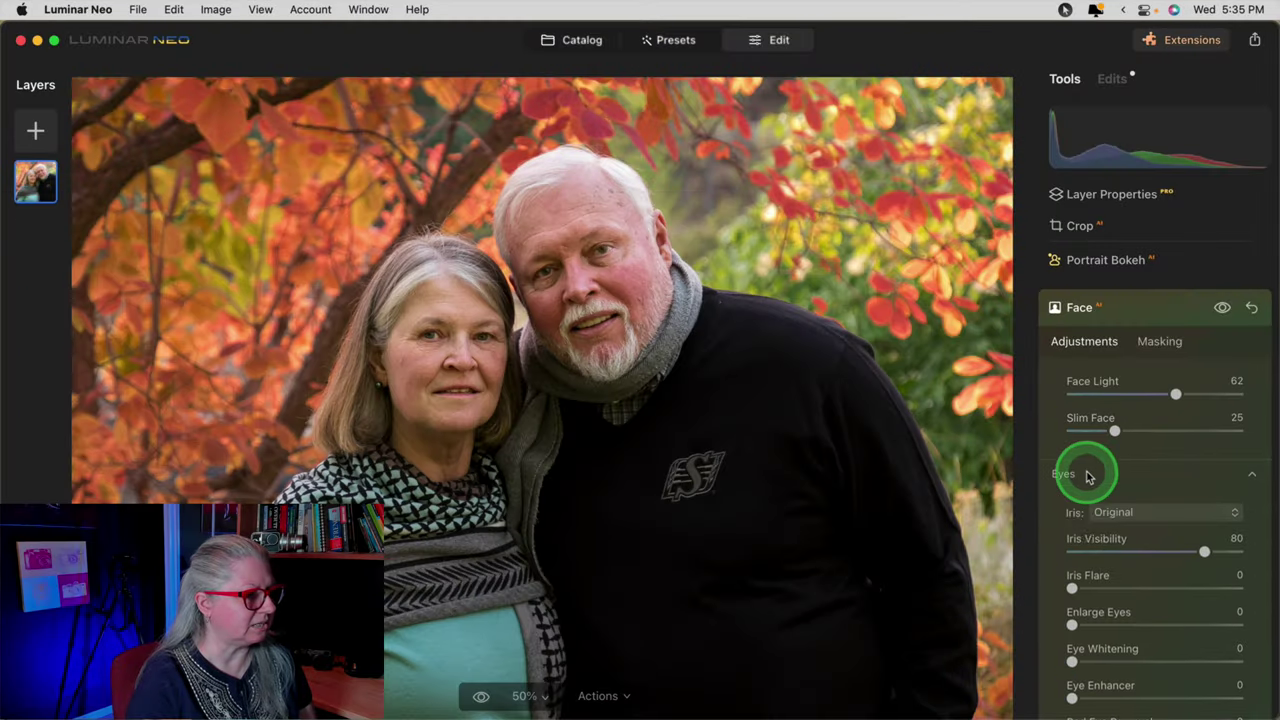
{"action": "scroll", "coordinate": [1088, 476], "scroll_direction": "down", "scroll_amount": 2}
{"action": "scroll", "coordinate": [1088, 476], "scroll_direction": "down", "scroll_amount": 2}
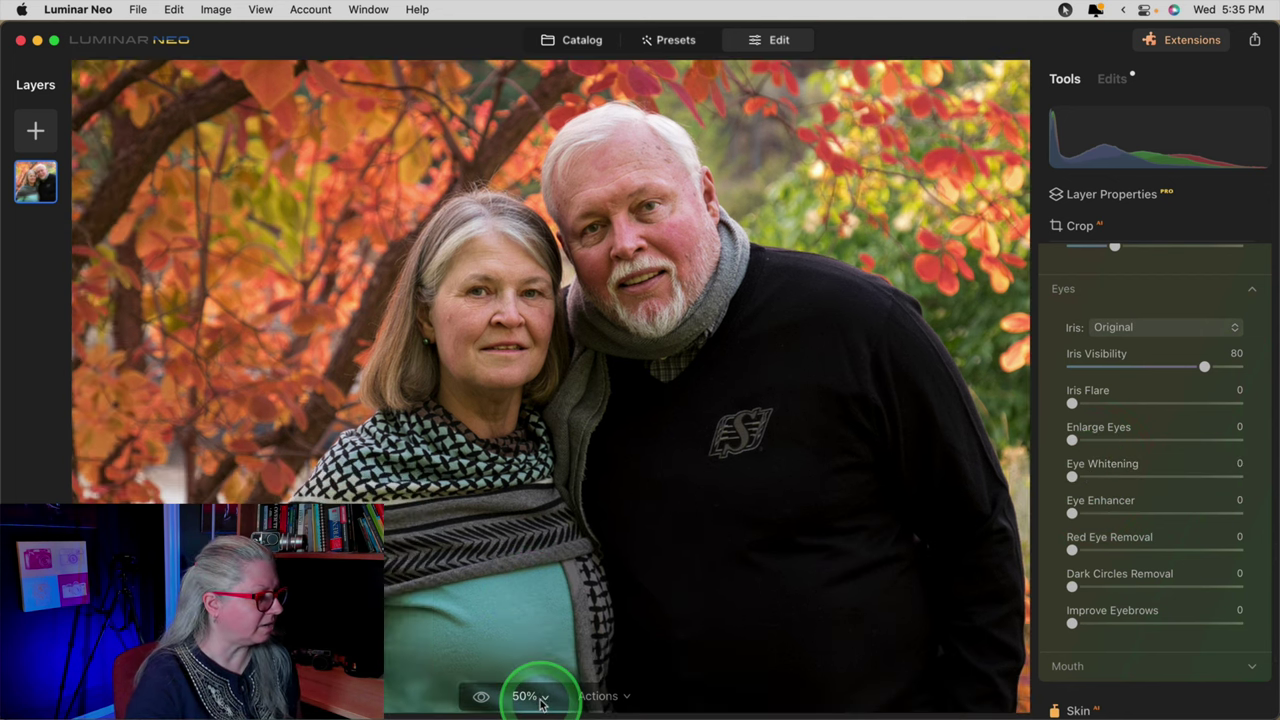
{"action": "left_click", "coordinate": [535, 697]}
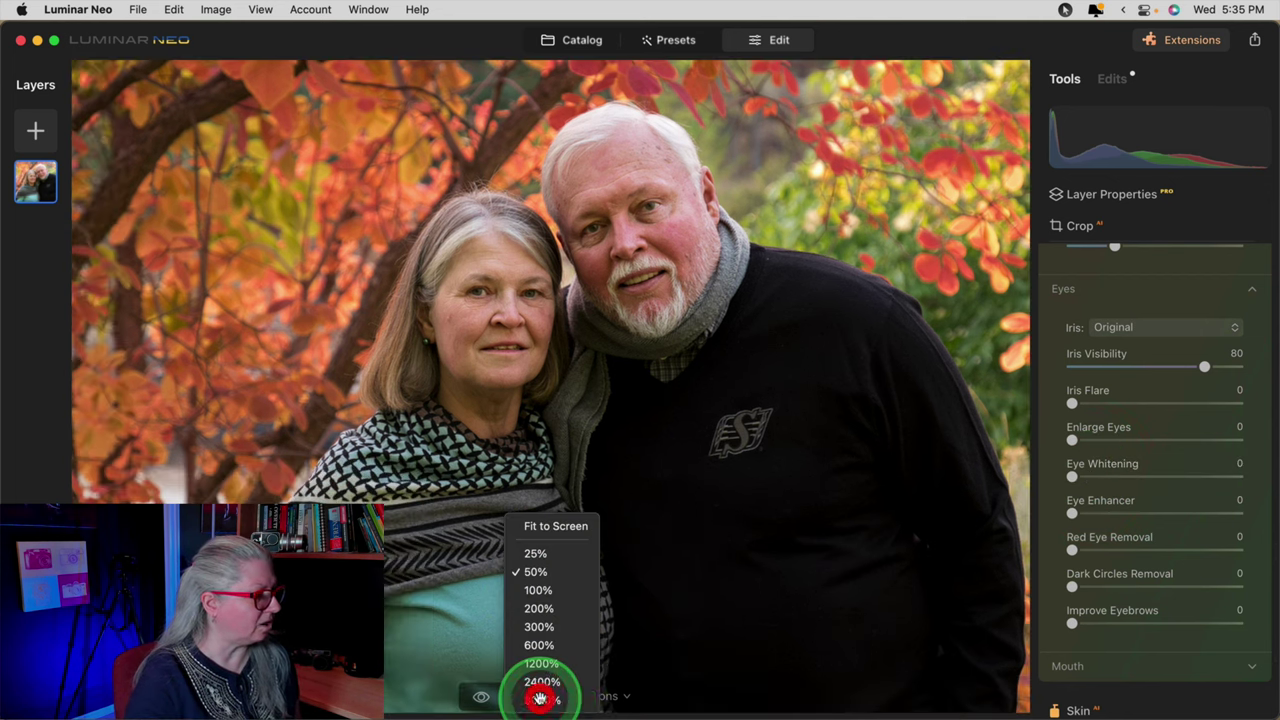
{"action": "left_click", "coordinate": [535, 590]}
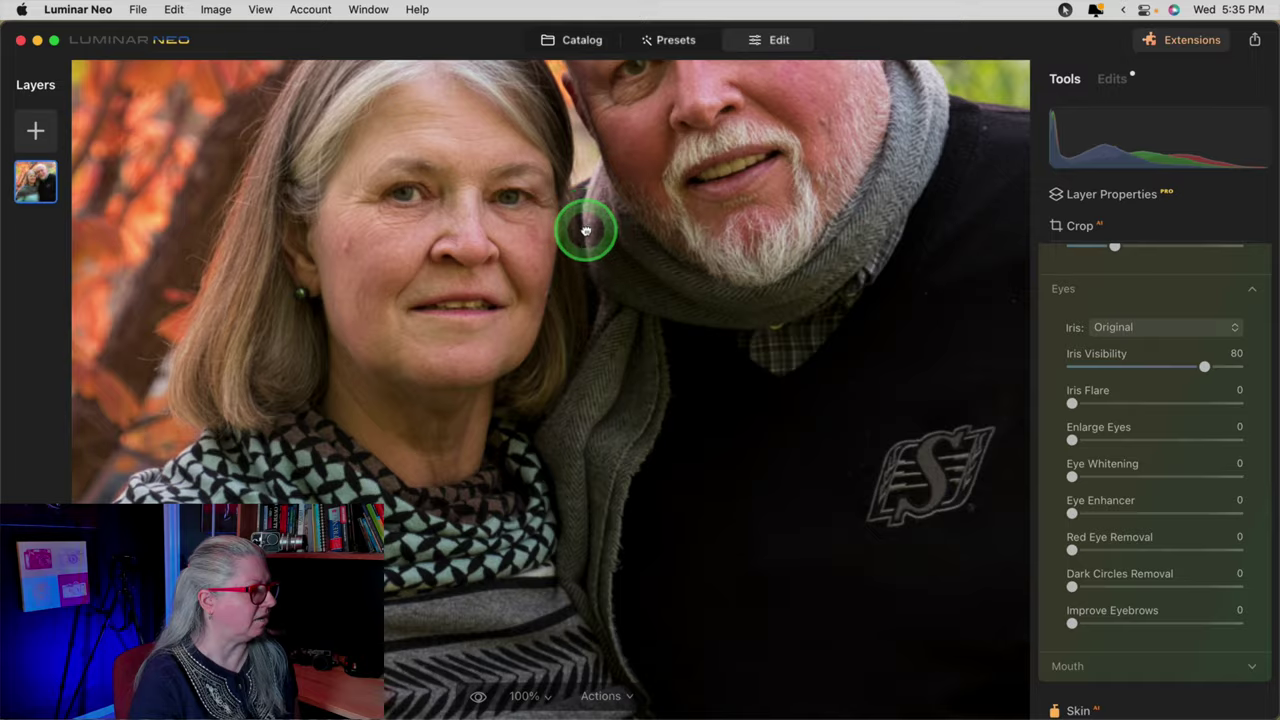
{"action": "left_click_drag", "start_coordinate": [586, 231], "coordinate": [543, 466]}
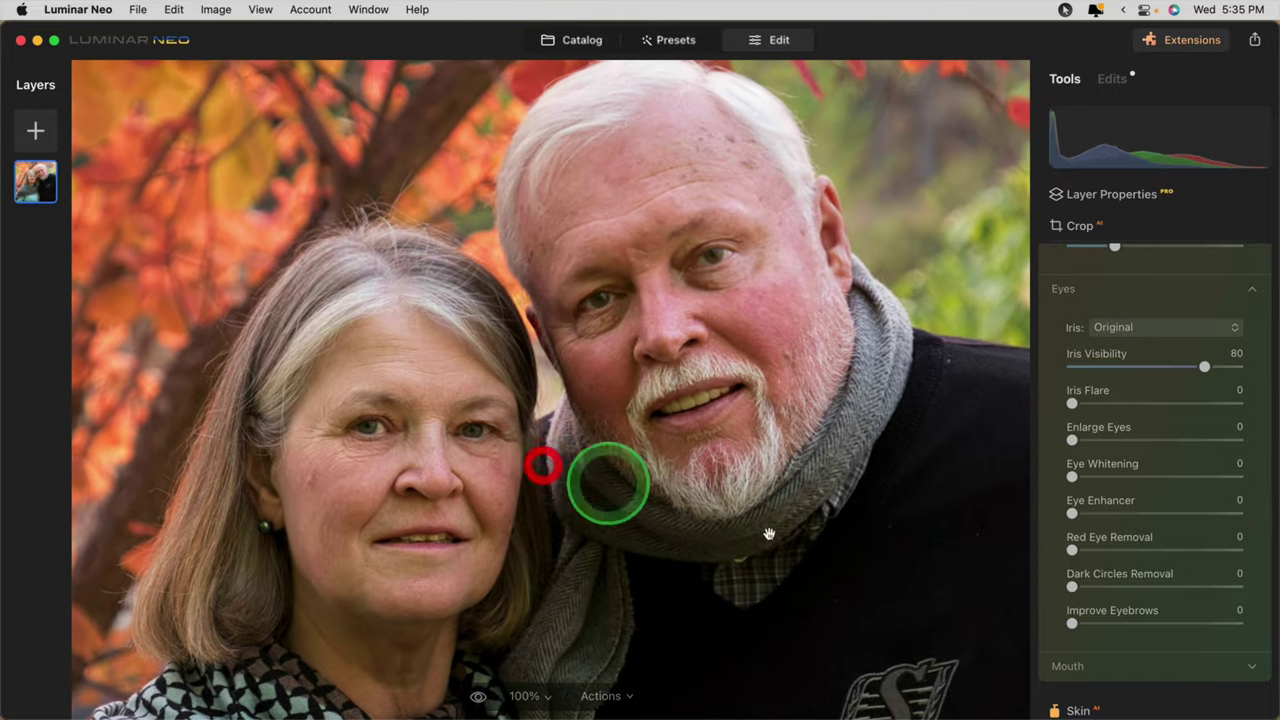
{"action": "left_click", "coordinate": [948, 594]}
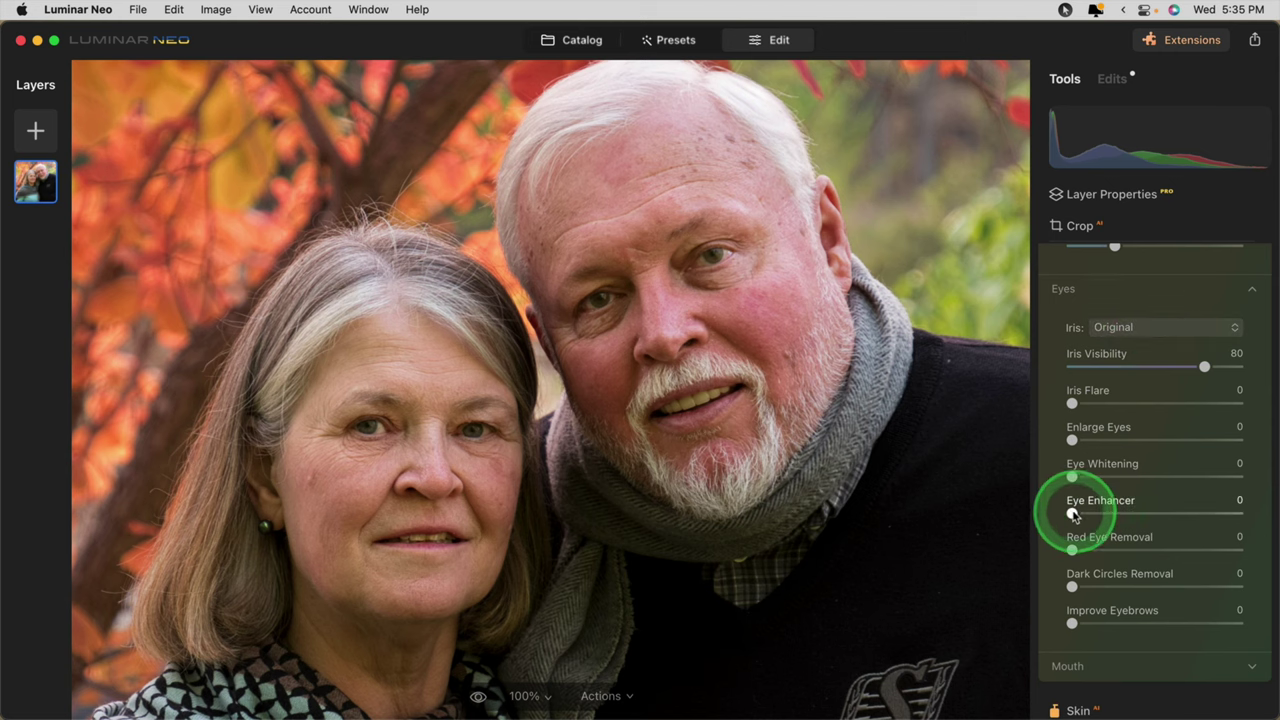
{"action": "left_click_drag", "start_coordinate": [1073, 514], "coordinate": [1210, 512]}
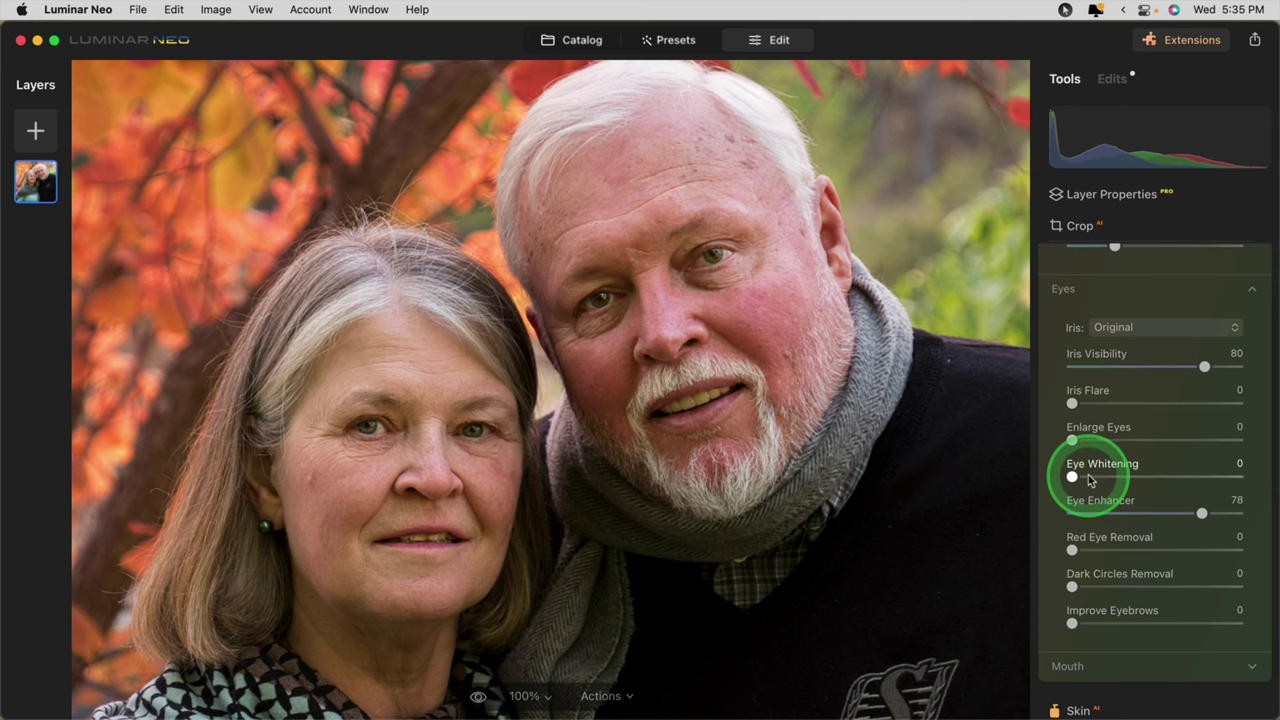
{"action": "left_click_drag", "start_coordinate": [1075, 478], "coordinate": [1142, 478]}
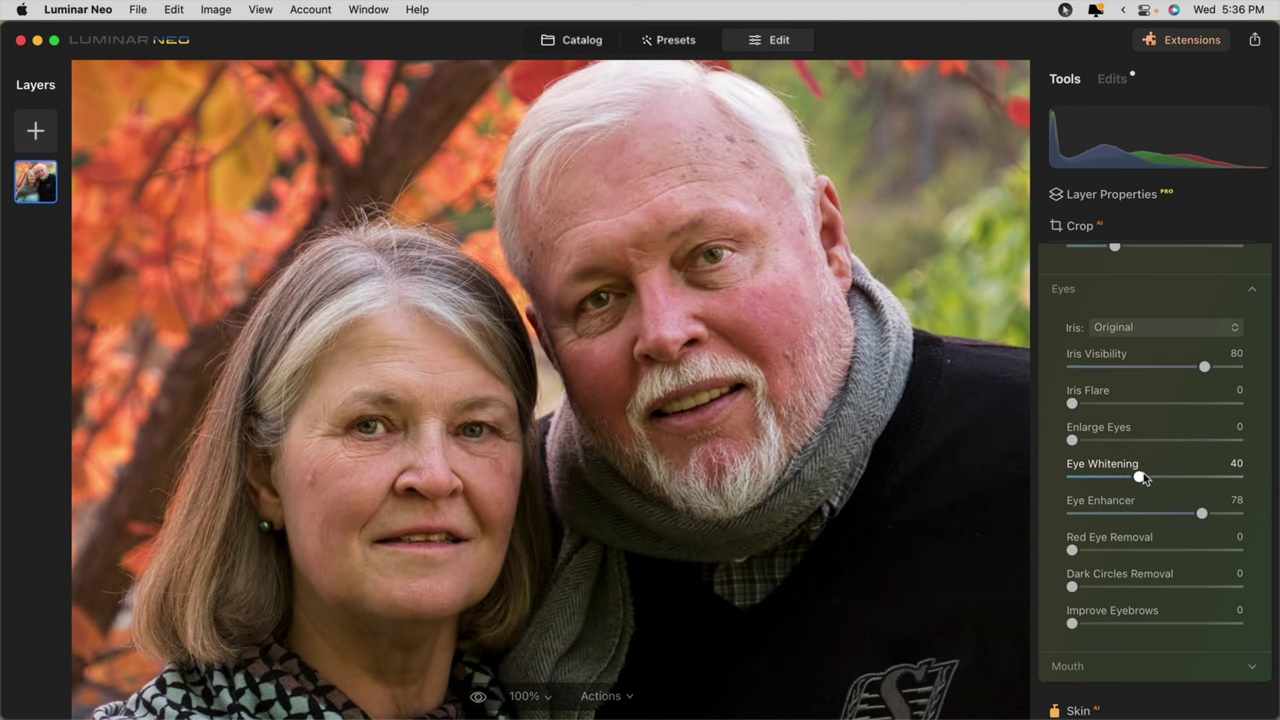
{"action": "left_click_drag", "start_coordinate": [1141, 477], "coordinate": [1104, 476]}
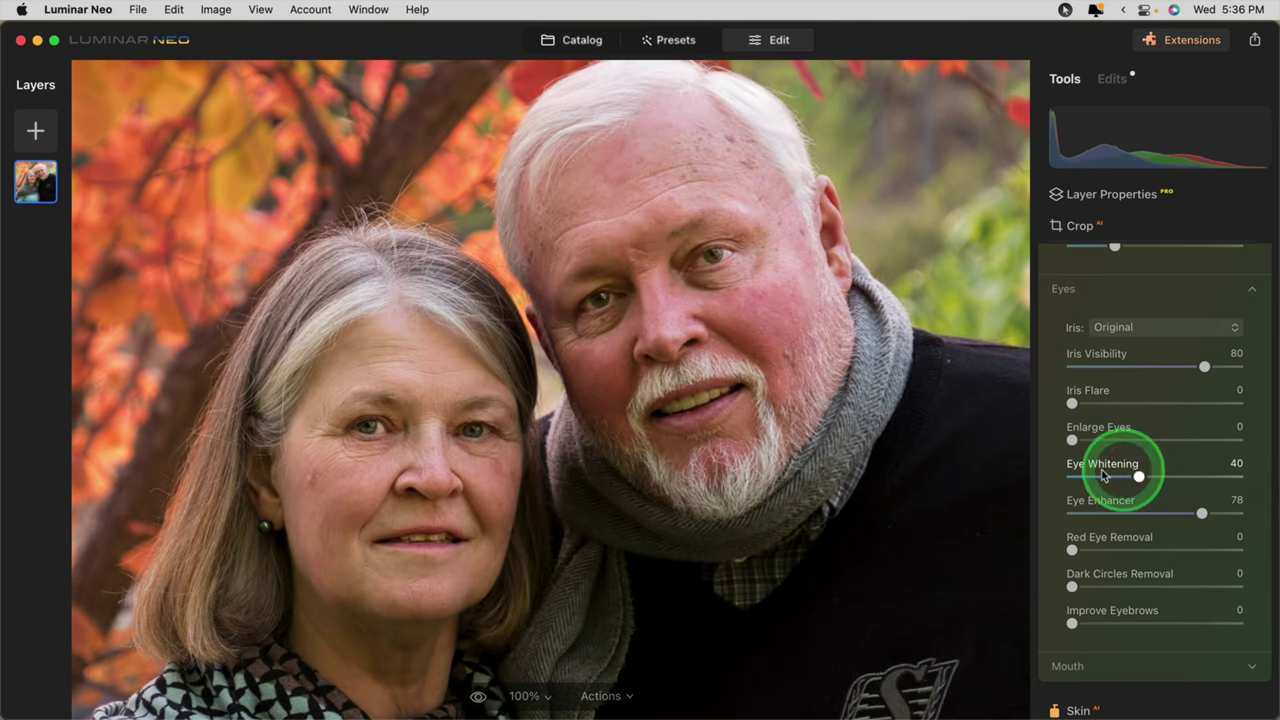
Set Improve Eyebrows to 64 and Dark Circles Removal to 90 for both faces
{"action": "left_click_drag", "start_coordinate": [1071, 623], "coordinate": [1178, 623]}
{"action": "left_click", "coordinate": [1071, 587]}
{"action": "left_click_drag", "start_coordinate": [1071, 587], "coordinate": [1240, 588]}
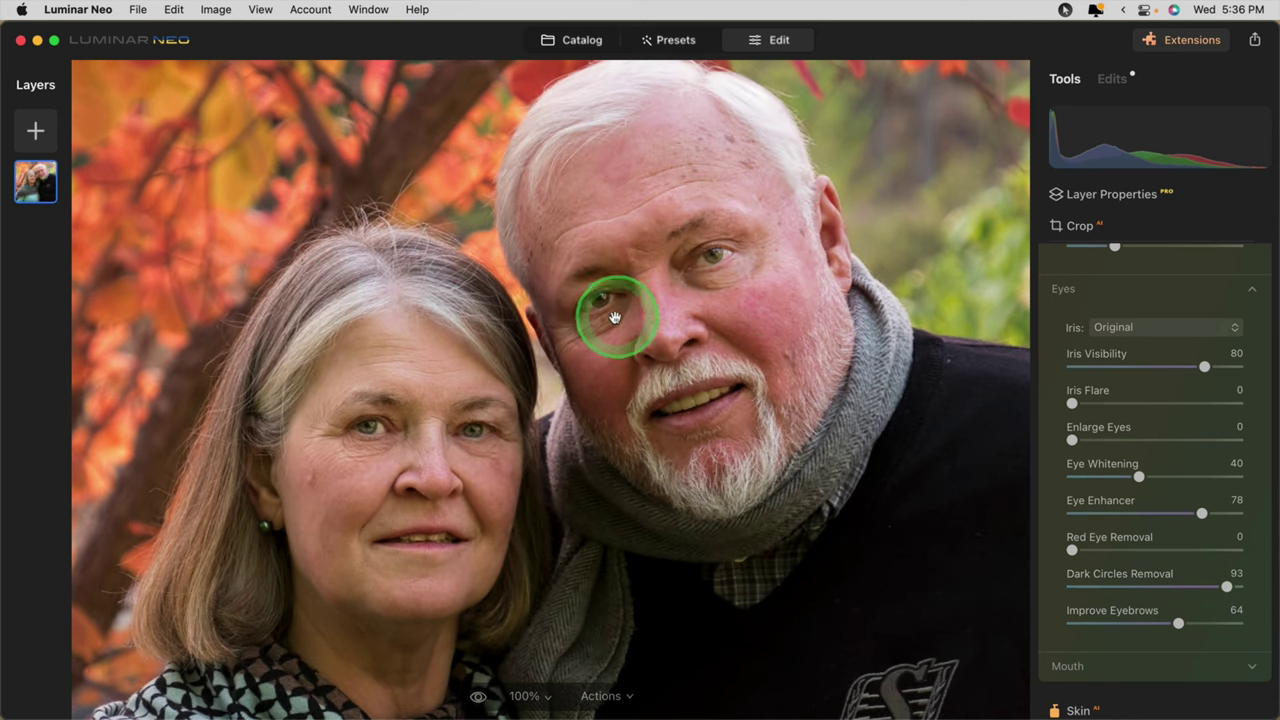
{"action": "mouse_move", "coordinate": [1229, 587]}
{"action": "left_mouse_down"}
{"action": "mouse_move", "coordinate": [1265, 585]}
{"action": "mouse_move", "coordinate": [1222, 586]}
{"action": "left_mouse_up"}
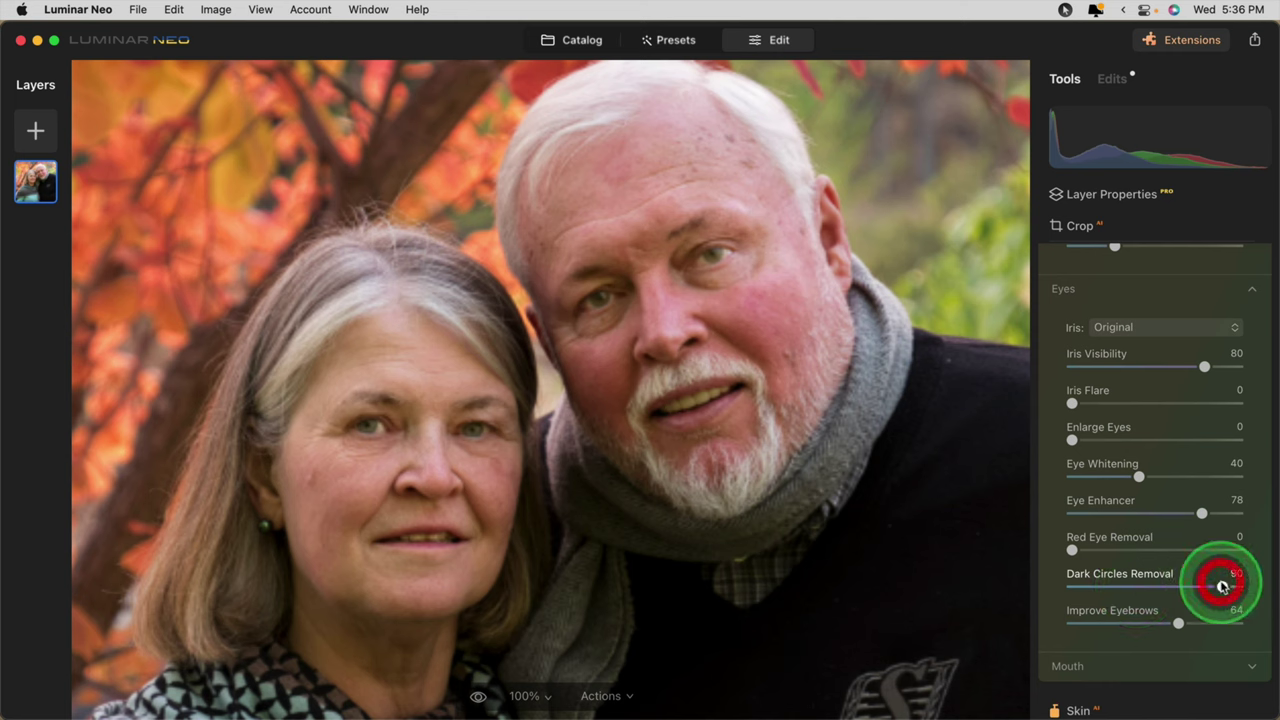
{"action": "left_click", "coordinate": [1073, 550]}
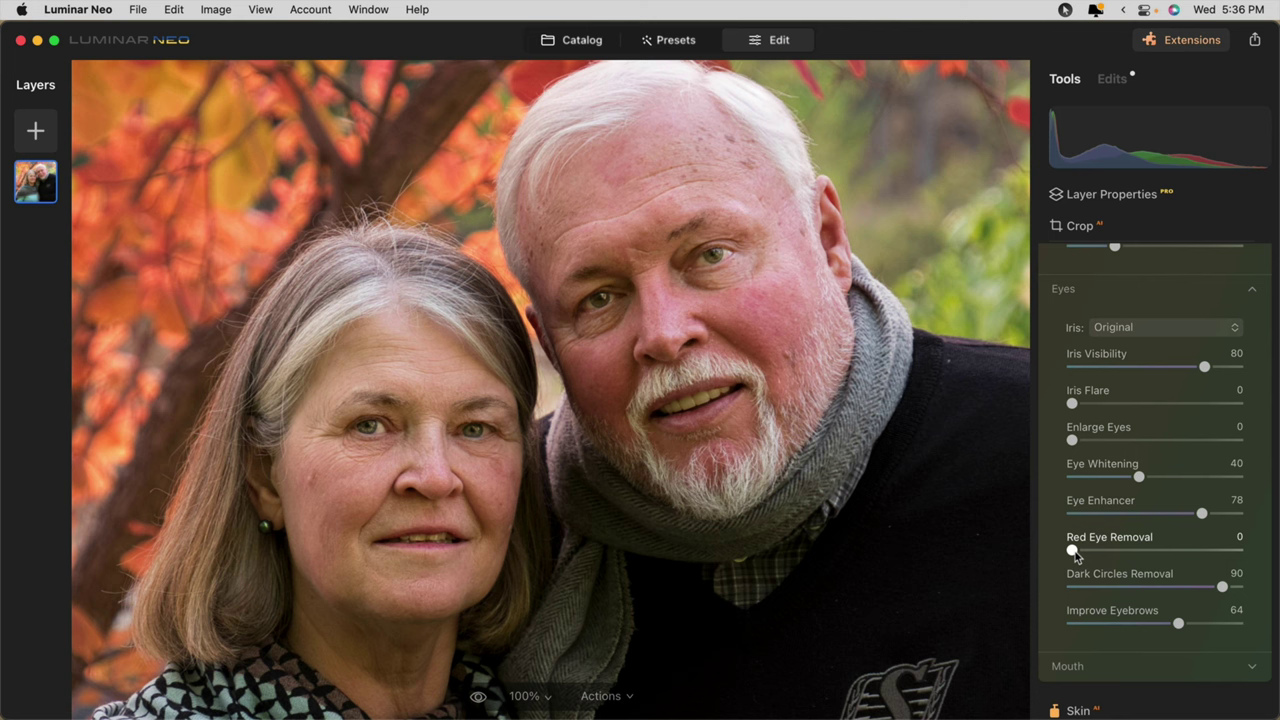
{"action": "left_click", "coordinate": [1073, 550]}
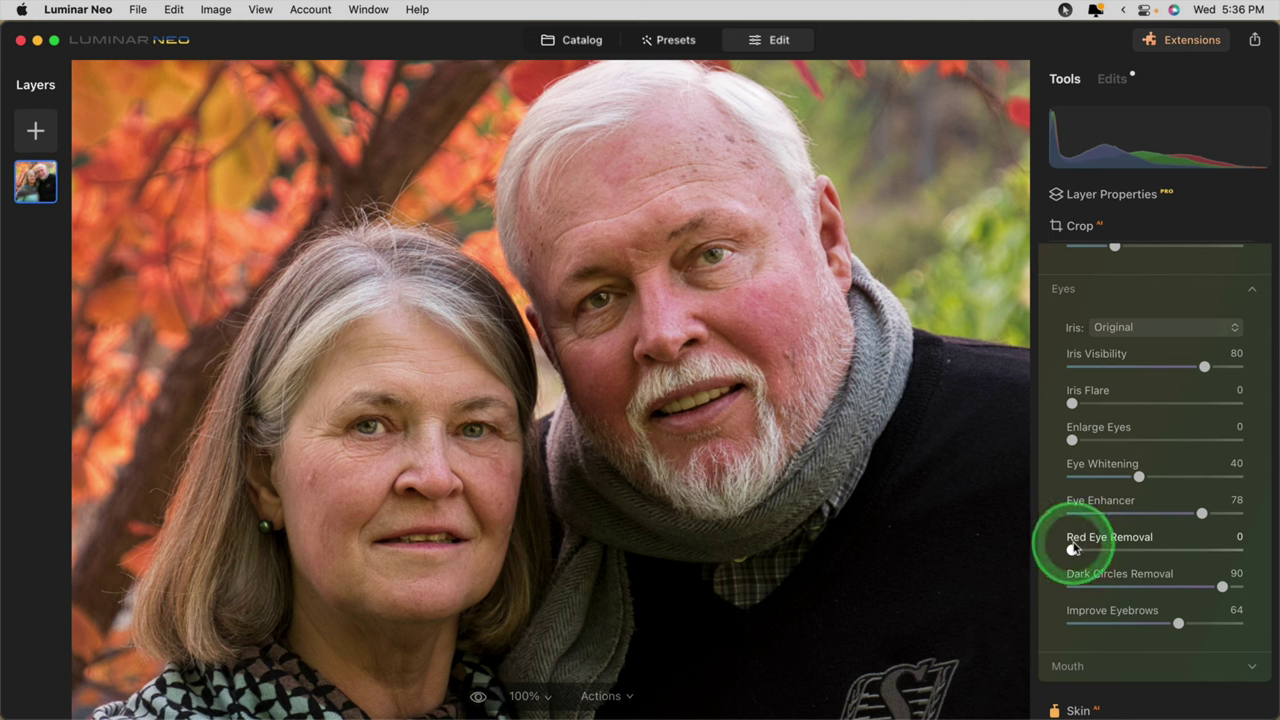
Refine the eyes with Enlarge Eyes 20, Iris Flare 34 and Iris Visibility 42
{"action": "left_click", "coordinate": [1072, 438]}
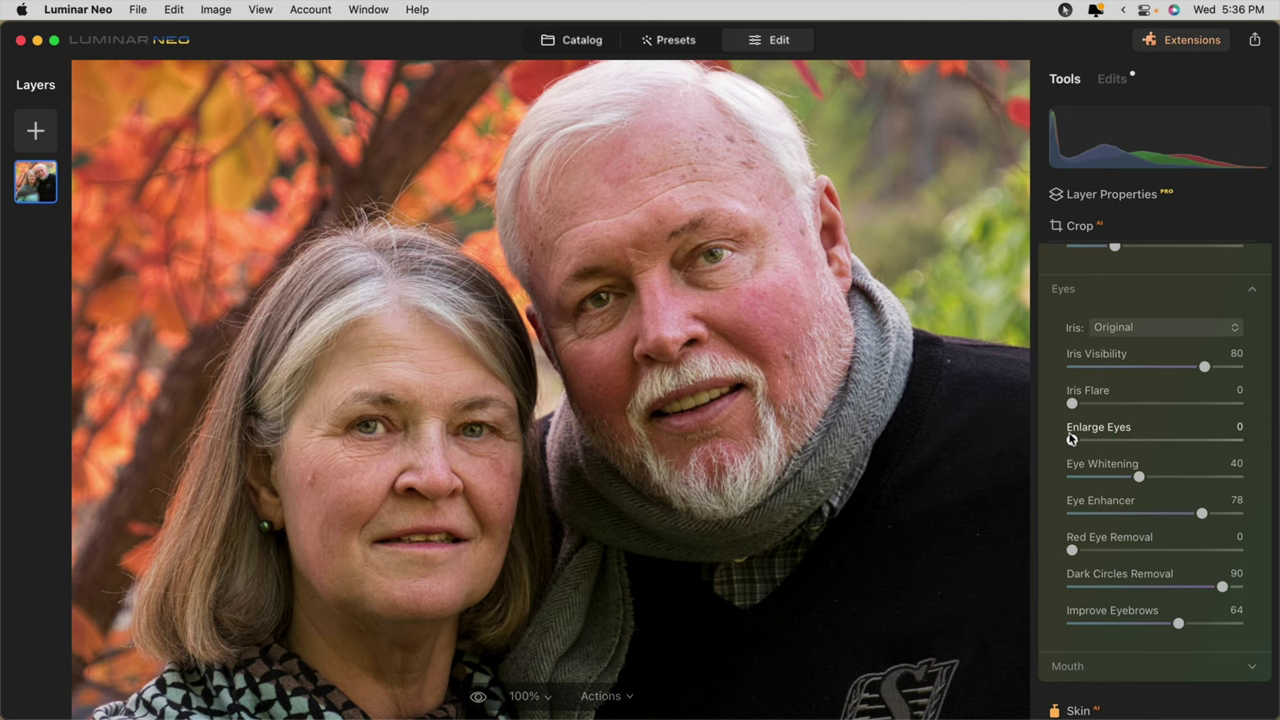
{"action": "left_click_drag", "start_coordinate": [1071, 438], "coordinate": [1103, 440]}
{"action": "left_click", "coordinate": [1072, 403]}
{"action": "left_click_drag", "start_coordinate": [1072, 403], "coordinate": [1133, 402]}
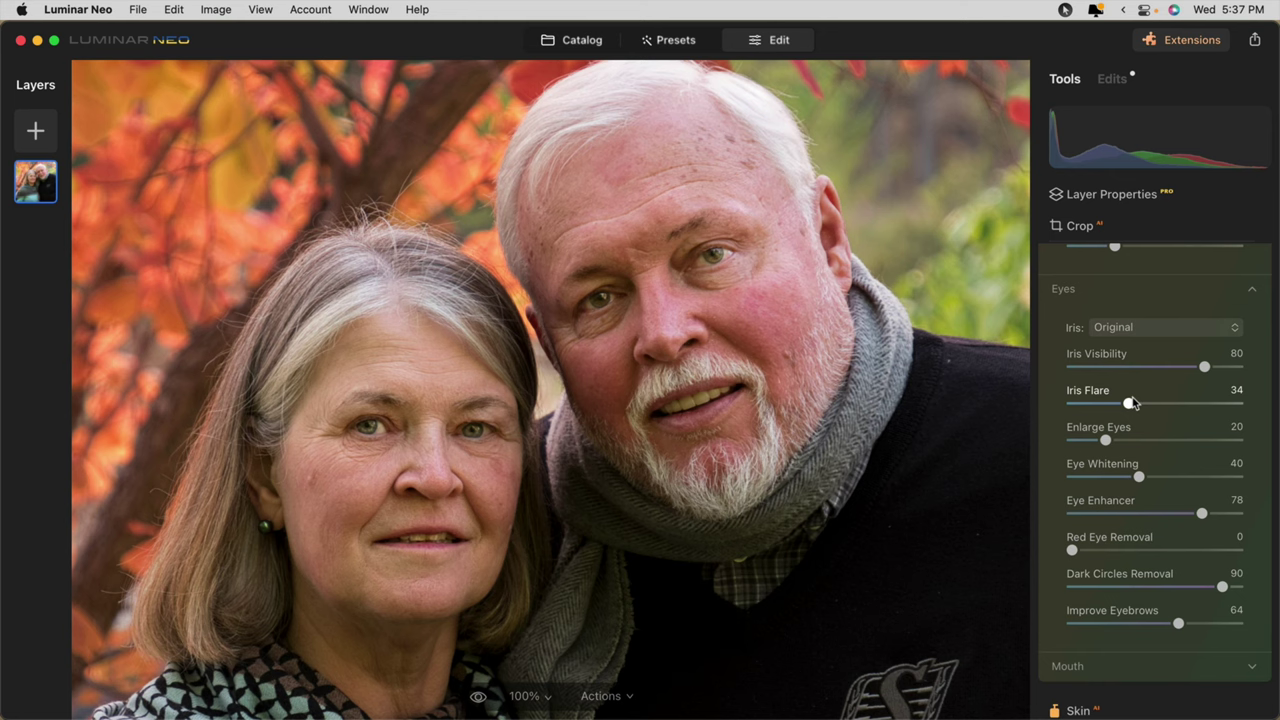
{"action": "mouse_move", "coordinate": [371, 409]}
{"action": "left_mouse_down"}
{"action": "mouse_move", "coordinate": [345, 420]}
{"action": "mouse_move", "coordinate": [413, 453]}
{"action": "left_mouse_up"}
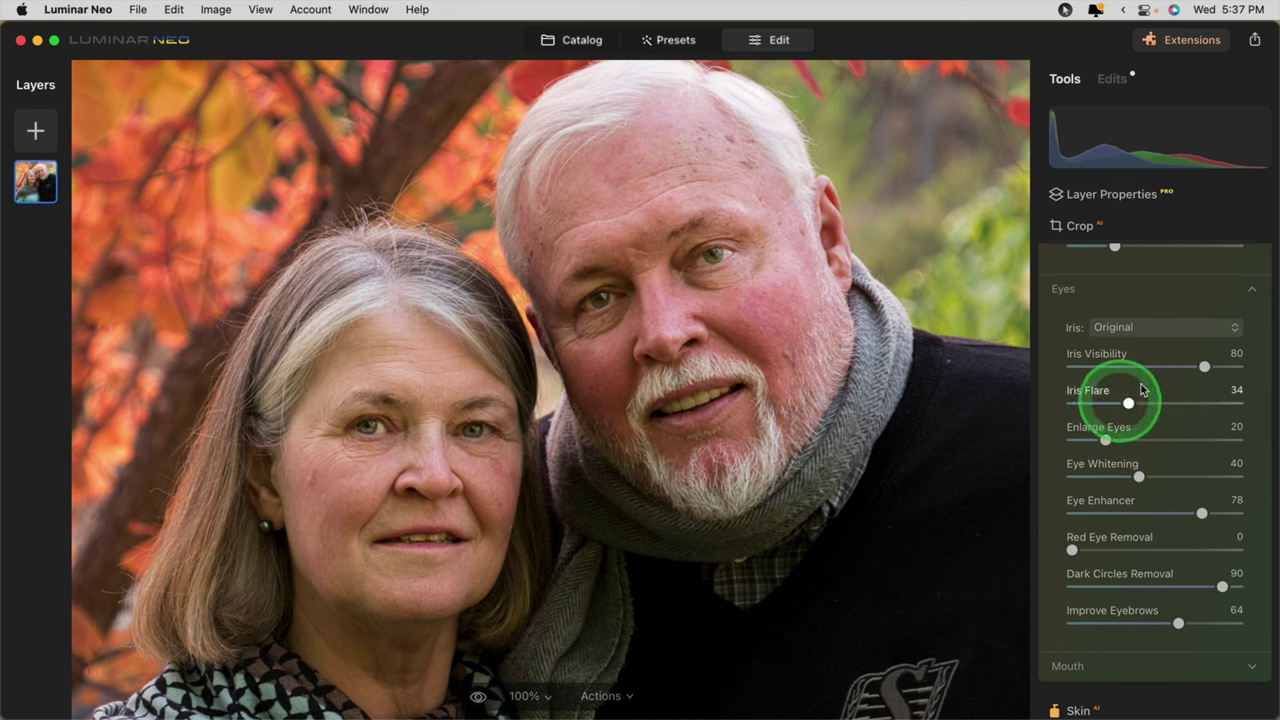
{"action": "left_click_drag", "start_coordinate": [1203, 366], "coordinate": [1142, 366]}
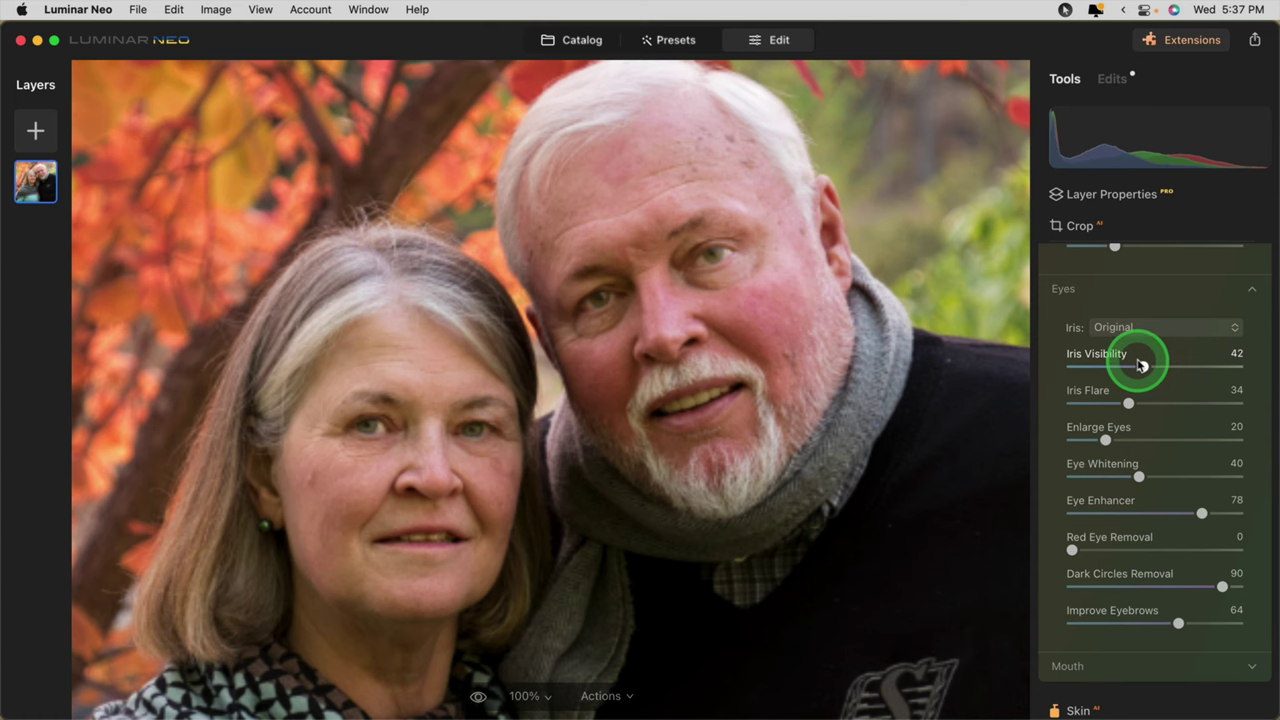
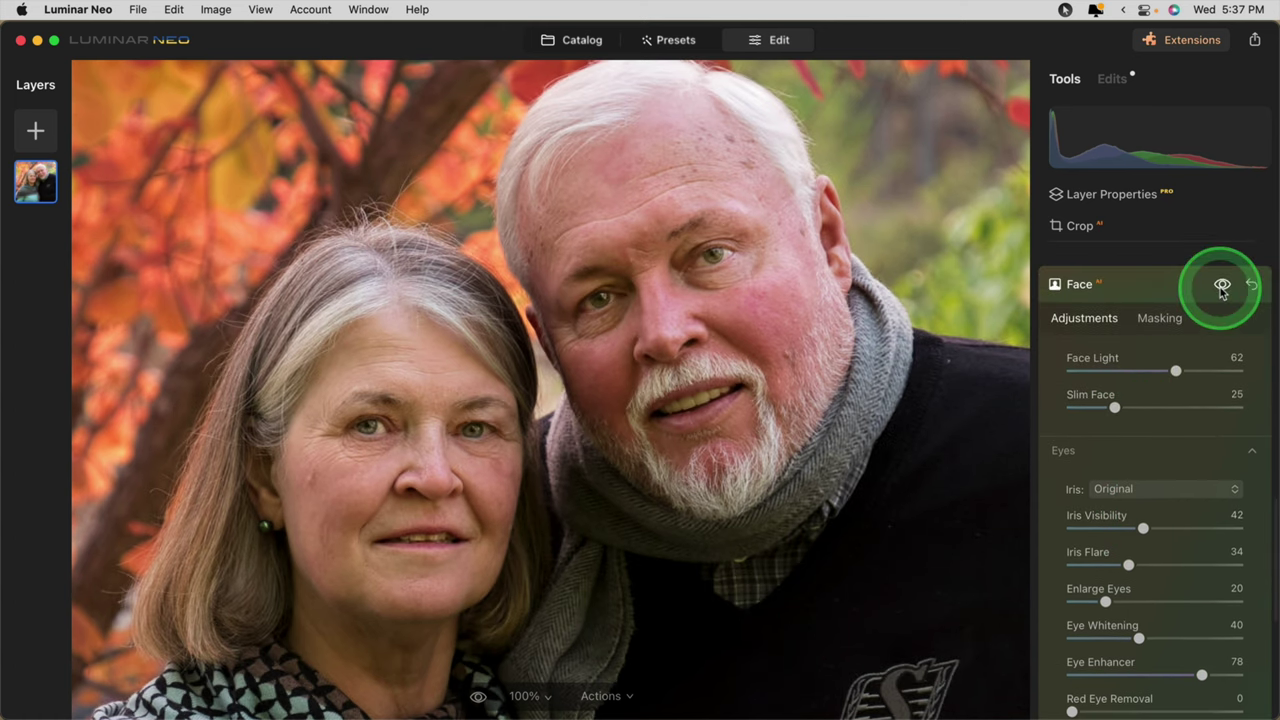
Compare the portrait with and without the Face AI adjustments
{"action": "left_click", "coordinate": [1221, 287]}
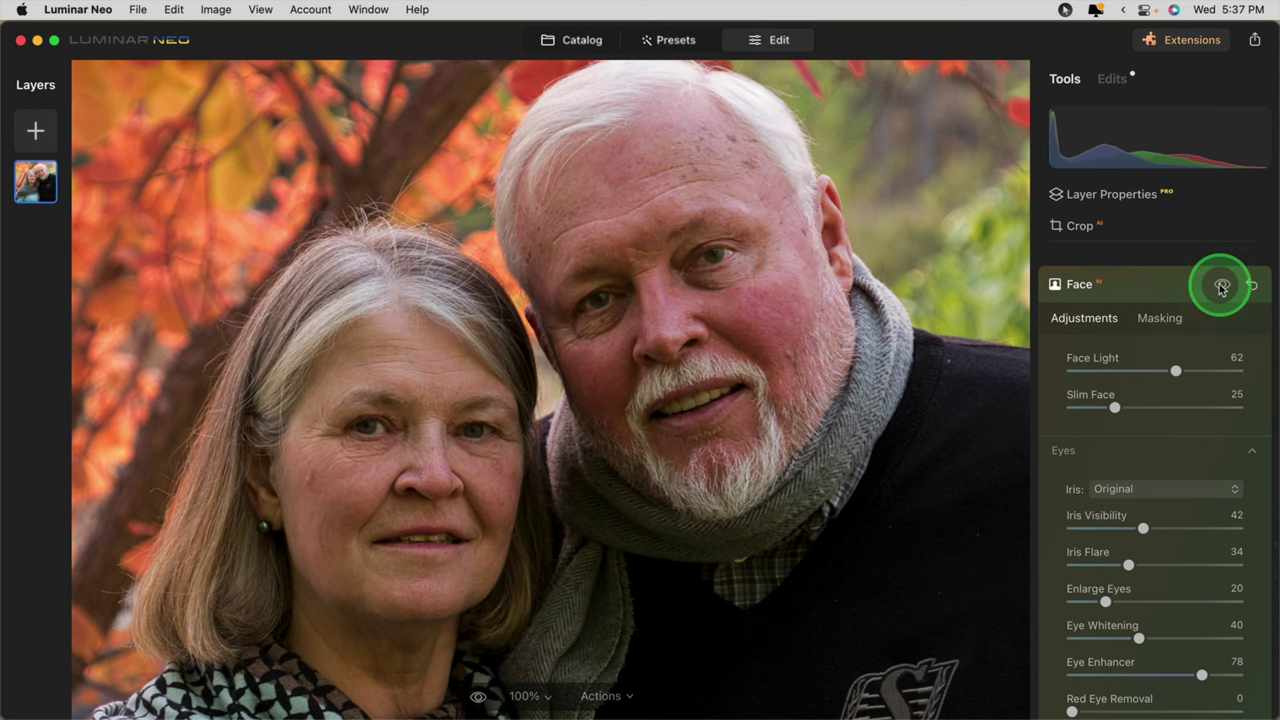
{"action": "left_click", "coordinate": [1221, 287]}
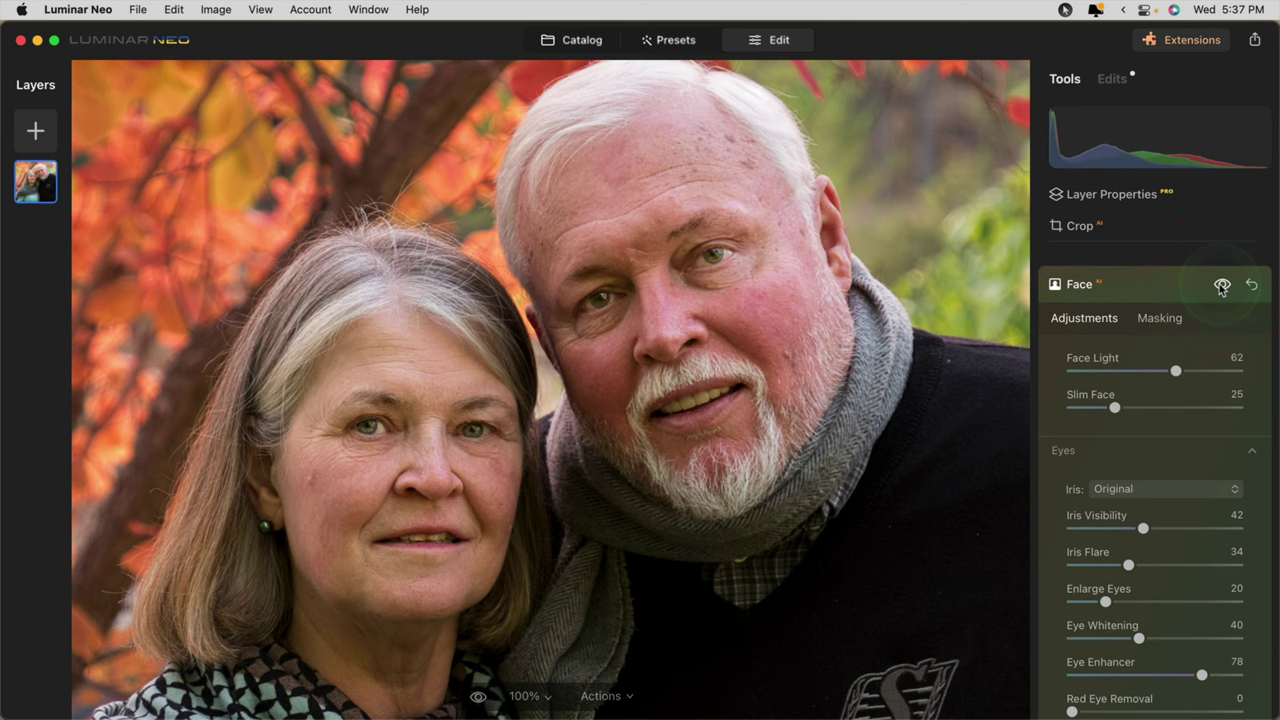
{"action": "left_click", "coordinate": [1221, 287]}
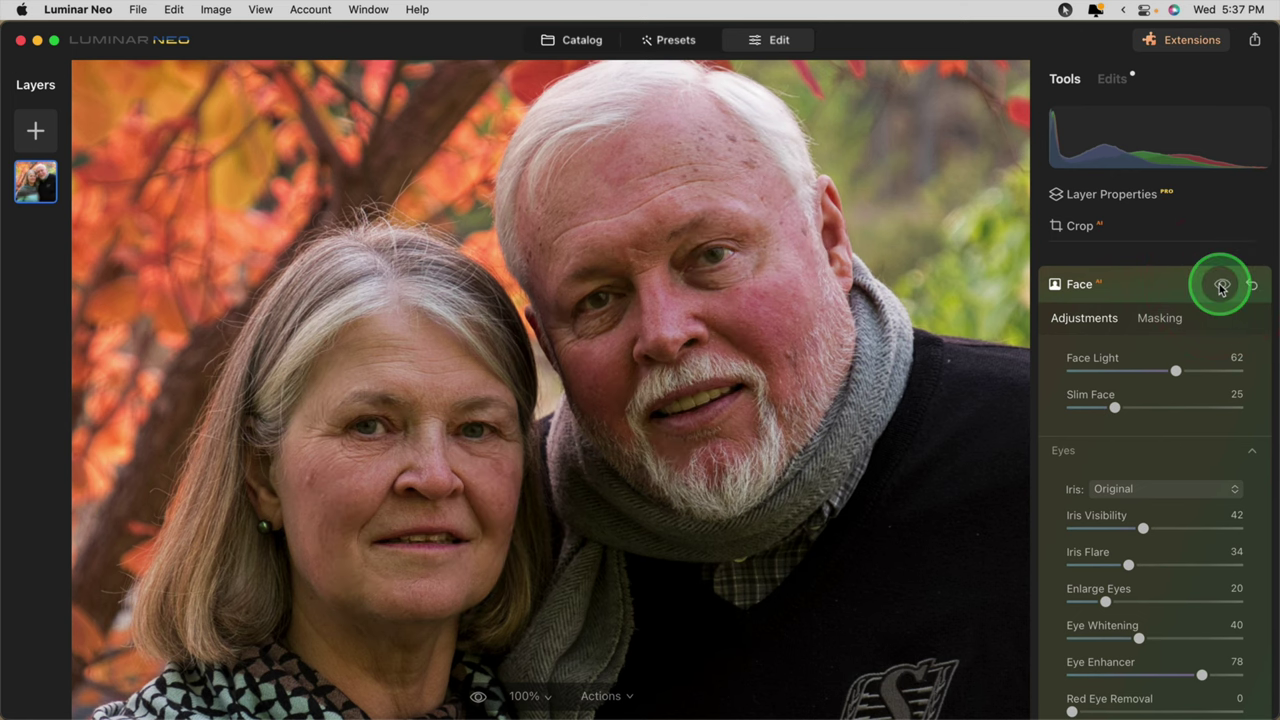
{"action": "left_click", "coordinate": [1221, 287]}
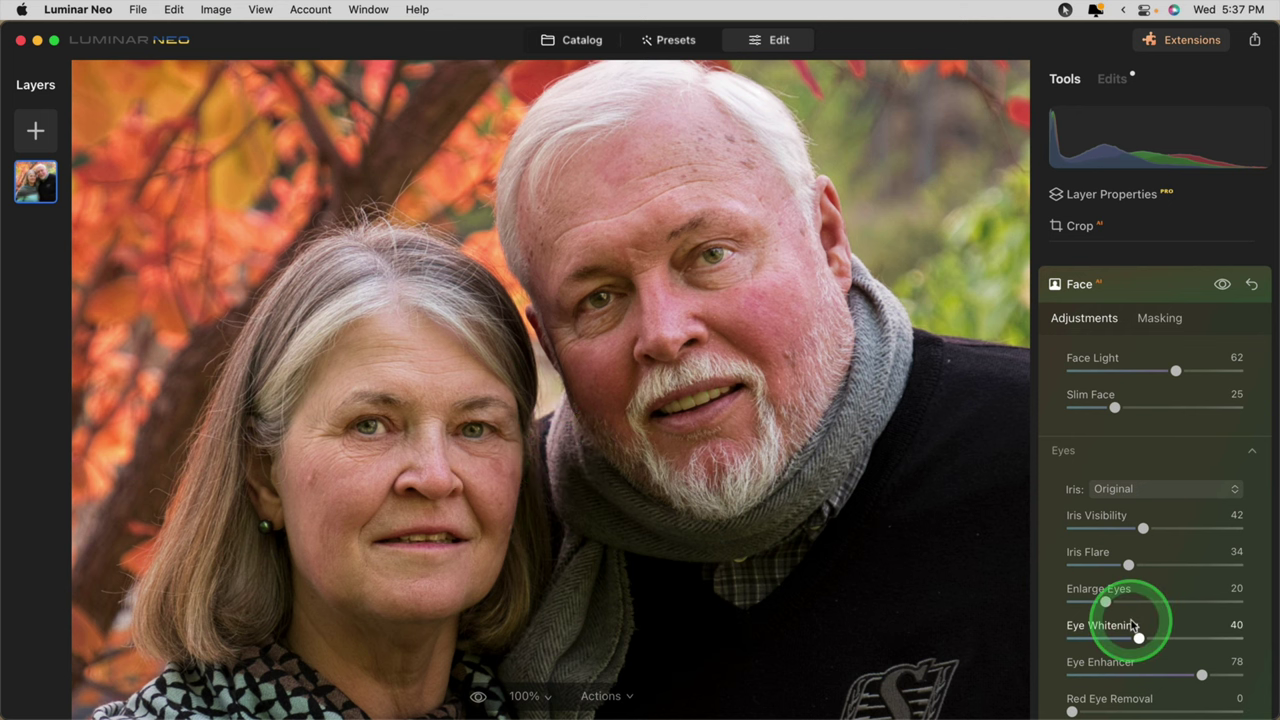
Retouch the mouths with Teeth Whitening 84, Lips Darkening 47 and Lips Redness 24
{"action": "scroll", "coordinate": [1128, 623], "scroll_direction": "down", "scroll_amount": 5}
{"action": "left_click", "coordinate": [1109, 508]}
{"action": "scroll", "coordinate": [1129, 414], "scroll_direction": "down", "scroll_amount": 2}
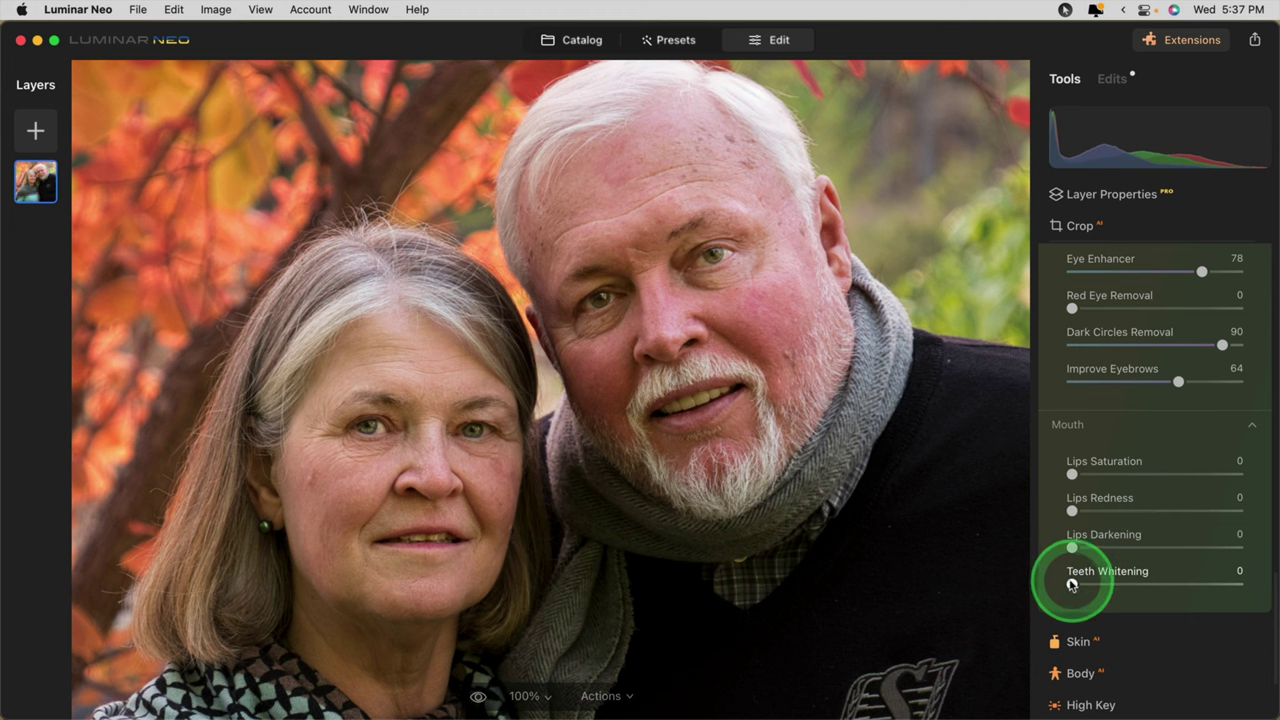
{"action": "left_click_drag", "start_coordinate": [1072, 584], "coordinate": [1214, 583]}
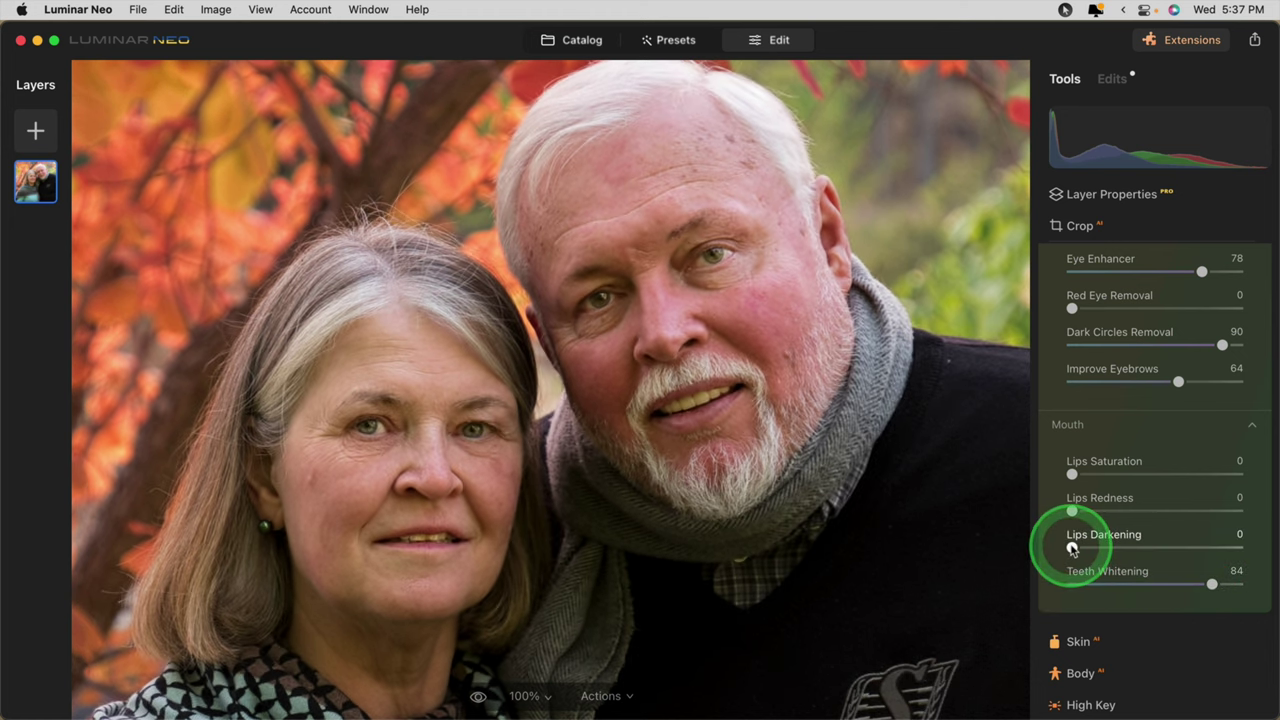
{"action": "left_click_drag", "start_coordinate": [1072, 547], "coordinate": [1151, 547]}
{"action": "left_click_drag", "start_coordinate": [1072, 510], "coordinate": [1115, 513]}
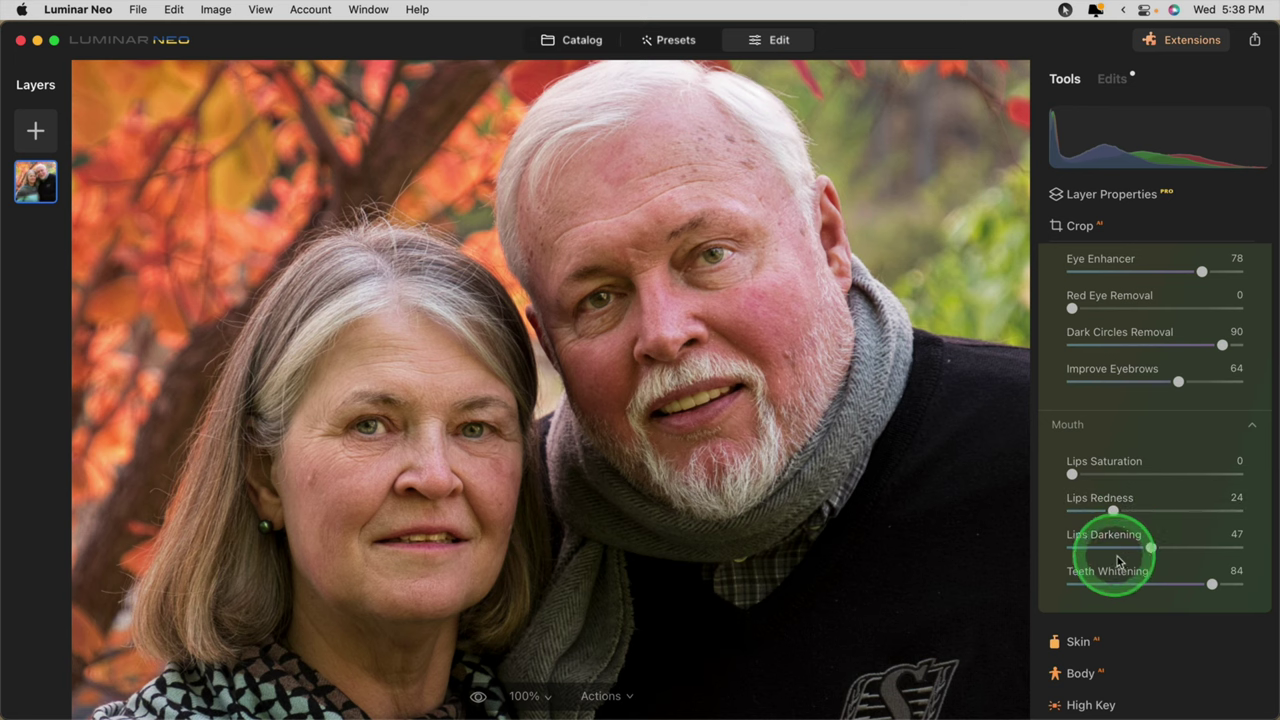
{"action": "scroll", "coordinate": [1149, 537], "scroll_direction": "up", "scroll_amount": 5}
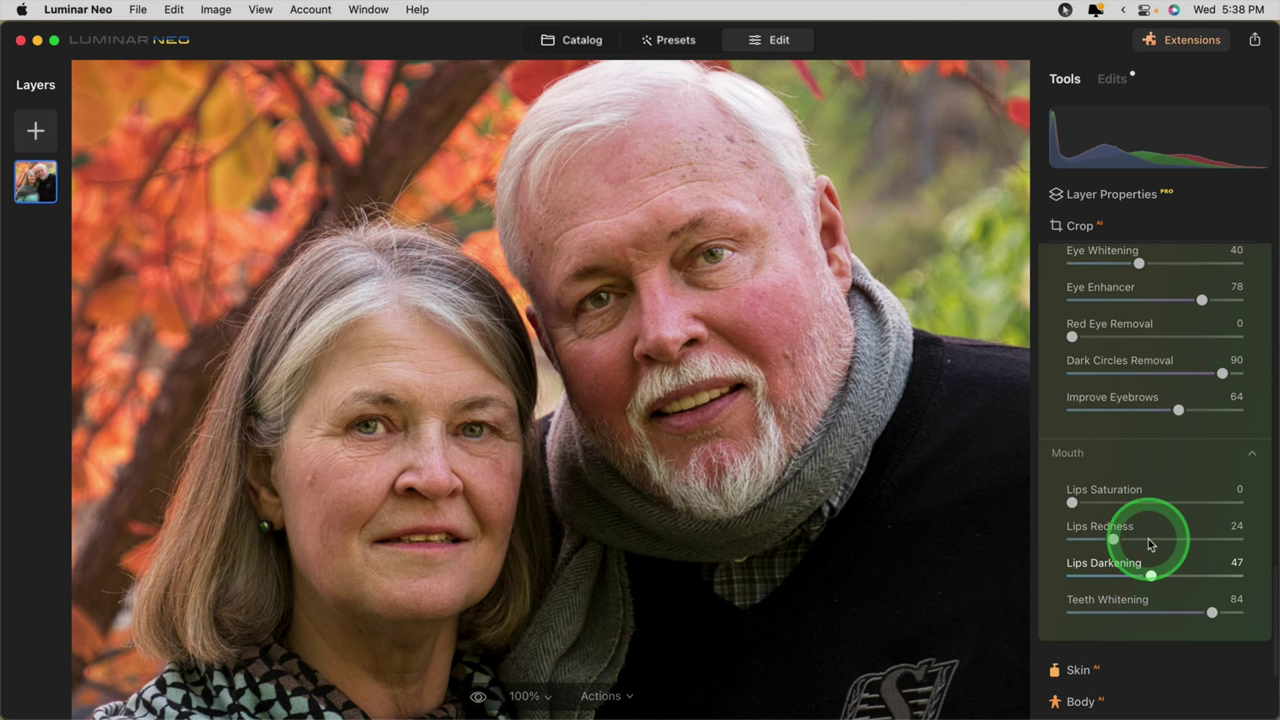
Compare the couple's faces with and without the Face AI adjustments, and close the Face tool
{"action": "scroll", "coordinate": [1149, 543], "scroll_direction": "up", "scroll_amount": 5}
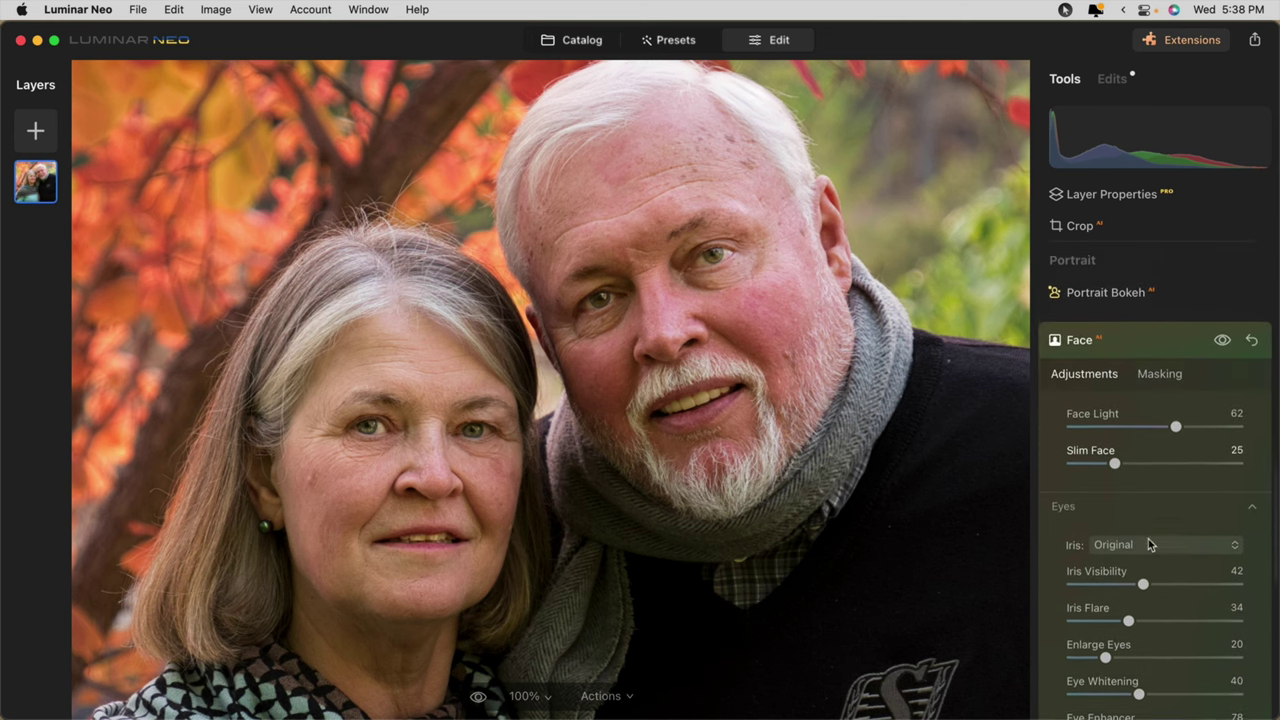
{"action": "left_click", "coordinate": [1221, 353]}
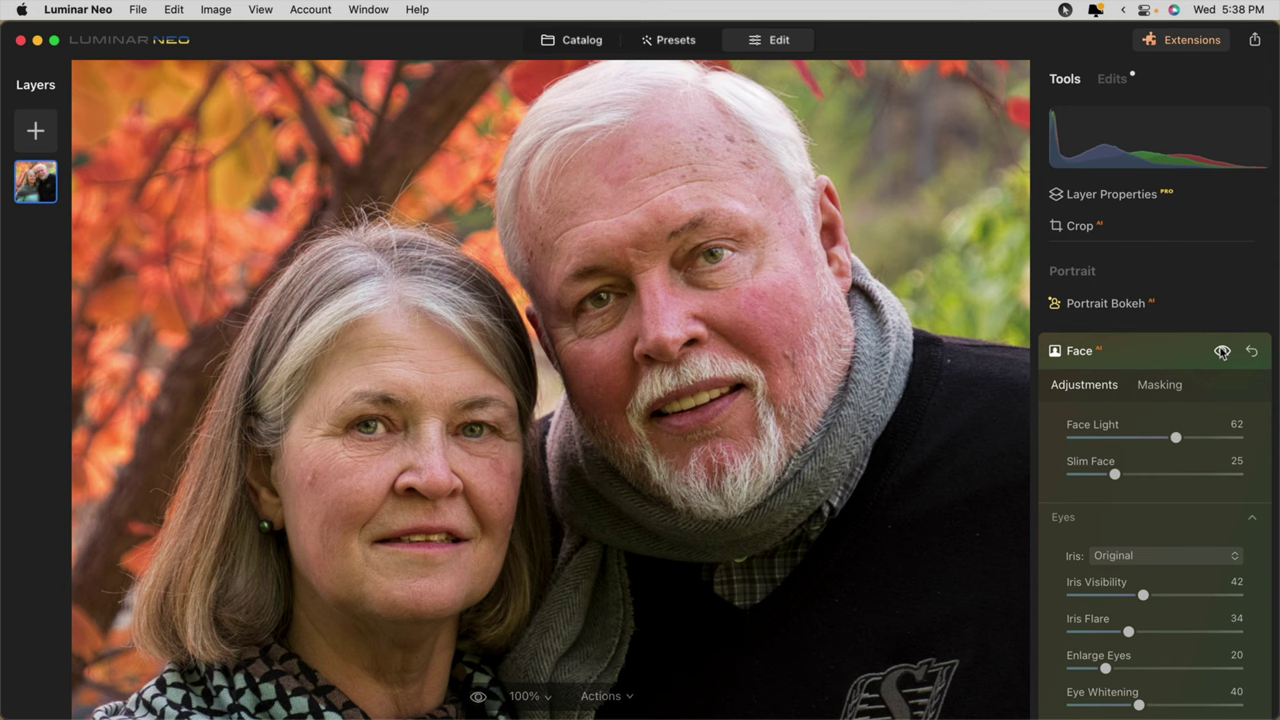
{"action": "left_click", "coordinate": [1143, 350]}
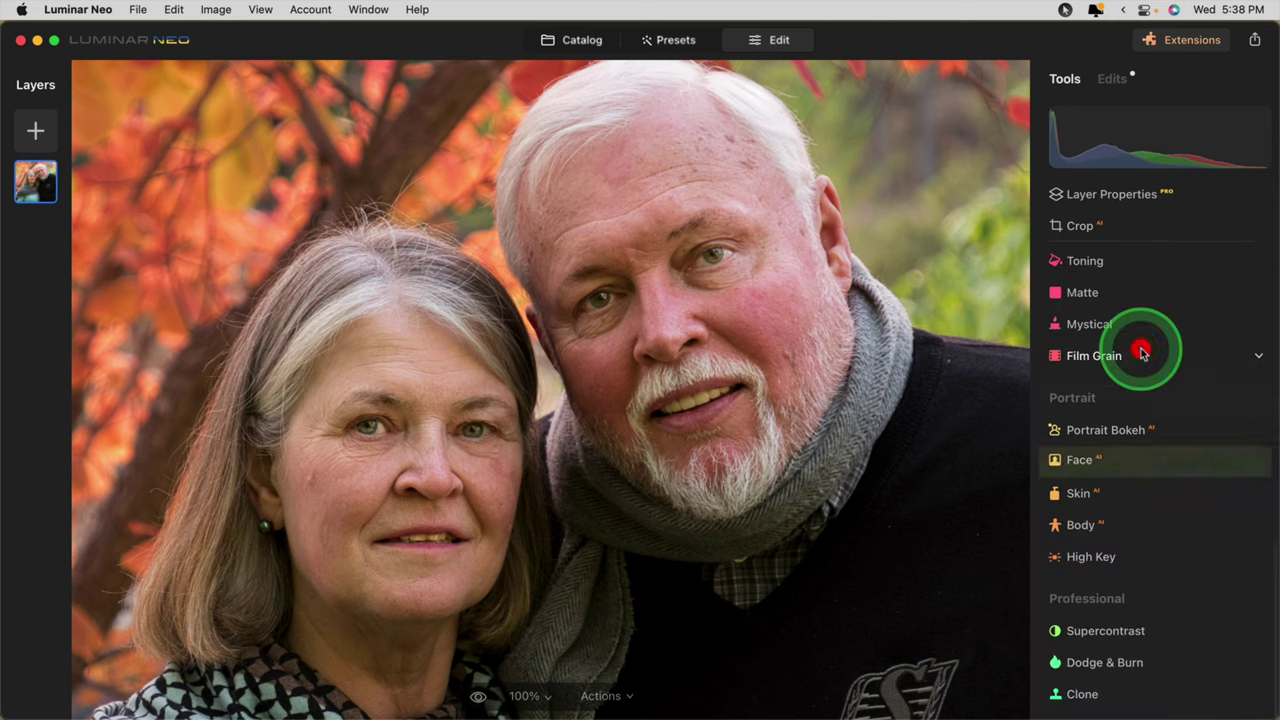
Smooth the skin with Skin AI, trying Amount 100 while inspecting the faces up close and settling on 64
{"action": "left_click", "coordinate": [1122, 489]}
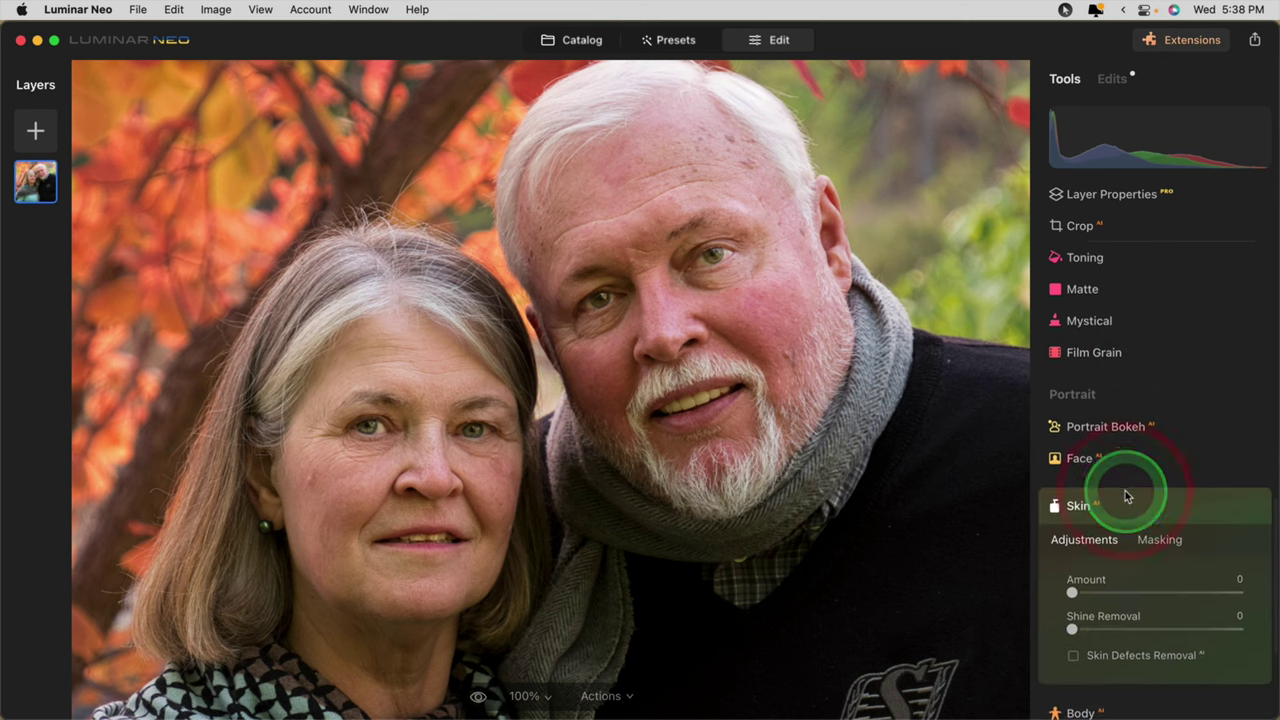
{"action": "left_click_drag", "start_coordinate": [1097, 410], "coordinate": [1073, 404]}
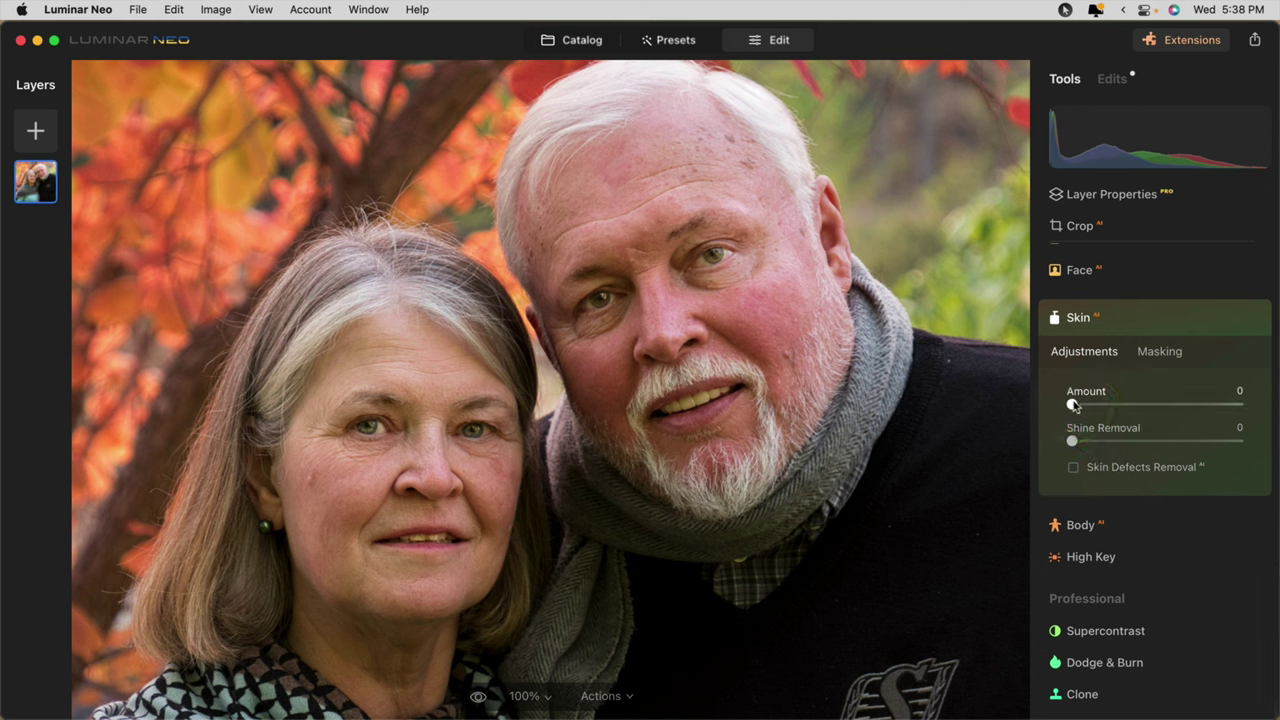
{"action": "left_click_drag", "start_coordinate": [1073, 404], "coordinate": [1222, 407]}
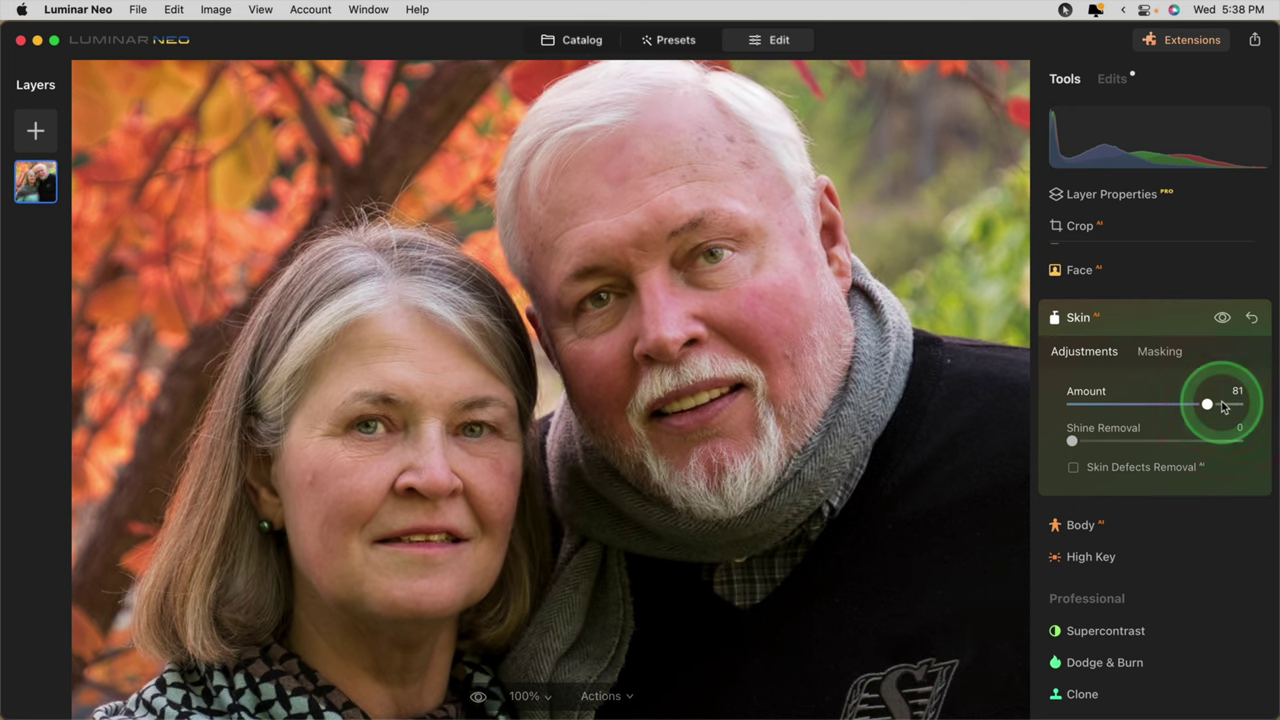
{"action": "left_click_drag", "start_coordinate": [1222, 406], "coordinate": [1242, 405]}
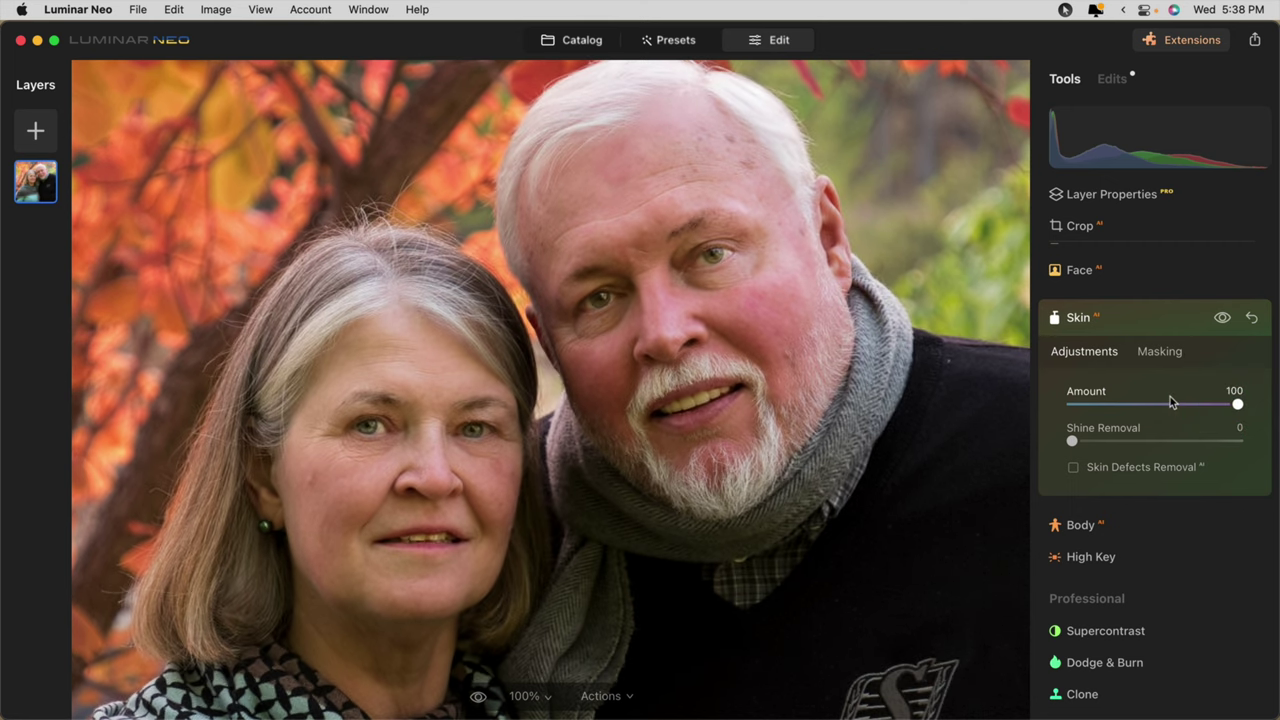
{"action": "key", "text": "super+equal"}
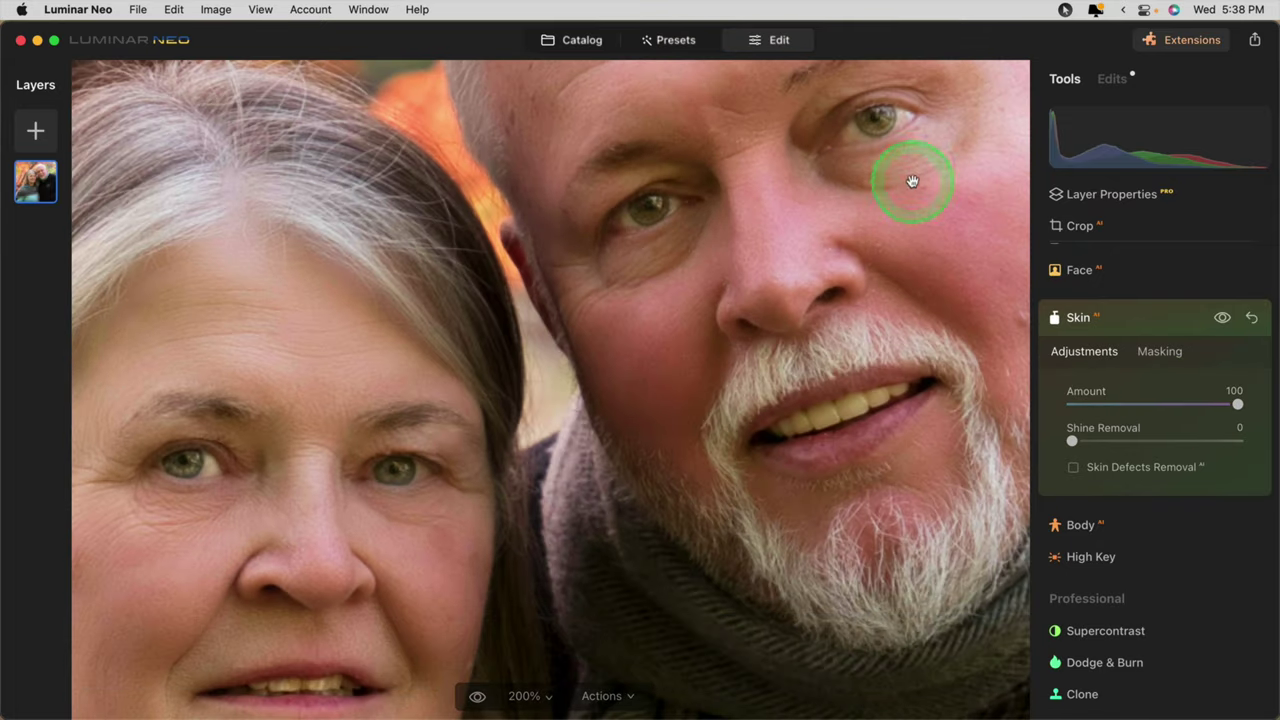
{"action": "left_click_drag", "start_coordinate": [916, 194], "coordinate": [777, 337]}
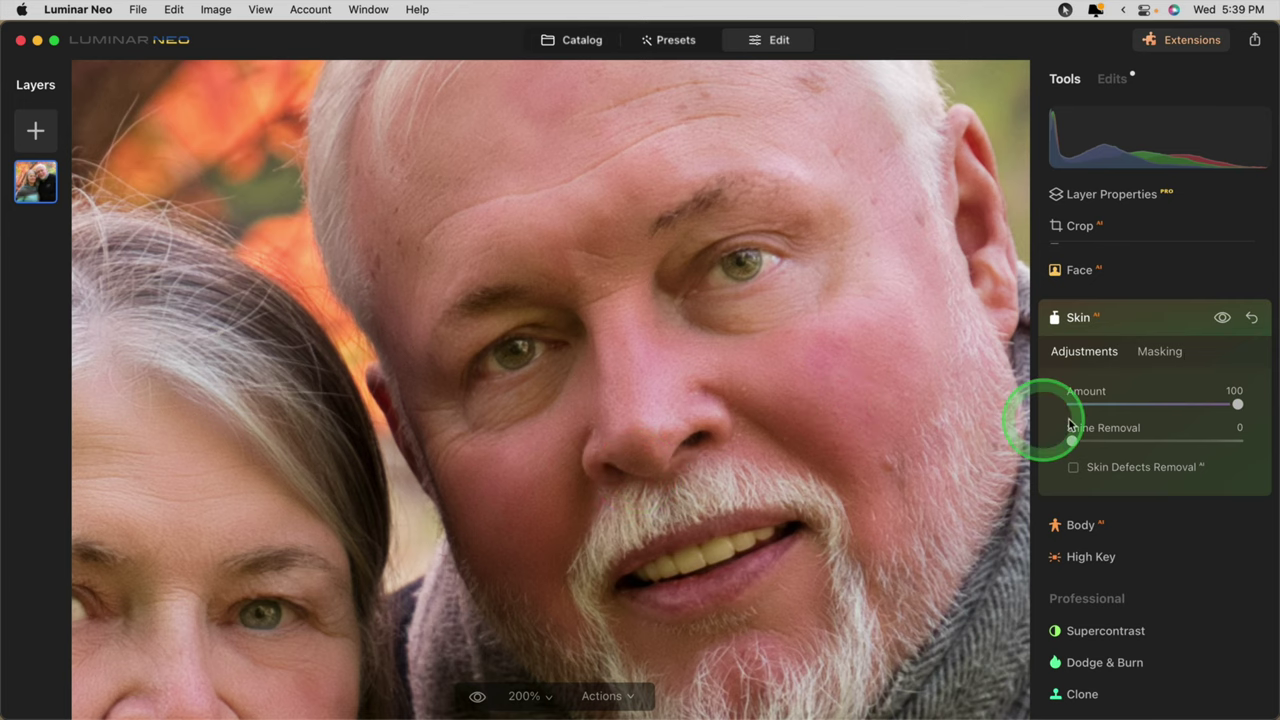
{"action": "left_click_drag", "start_coordinate": [1236, 403], "coordinate": [1177, 404]}
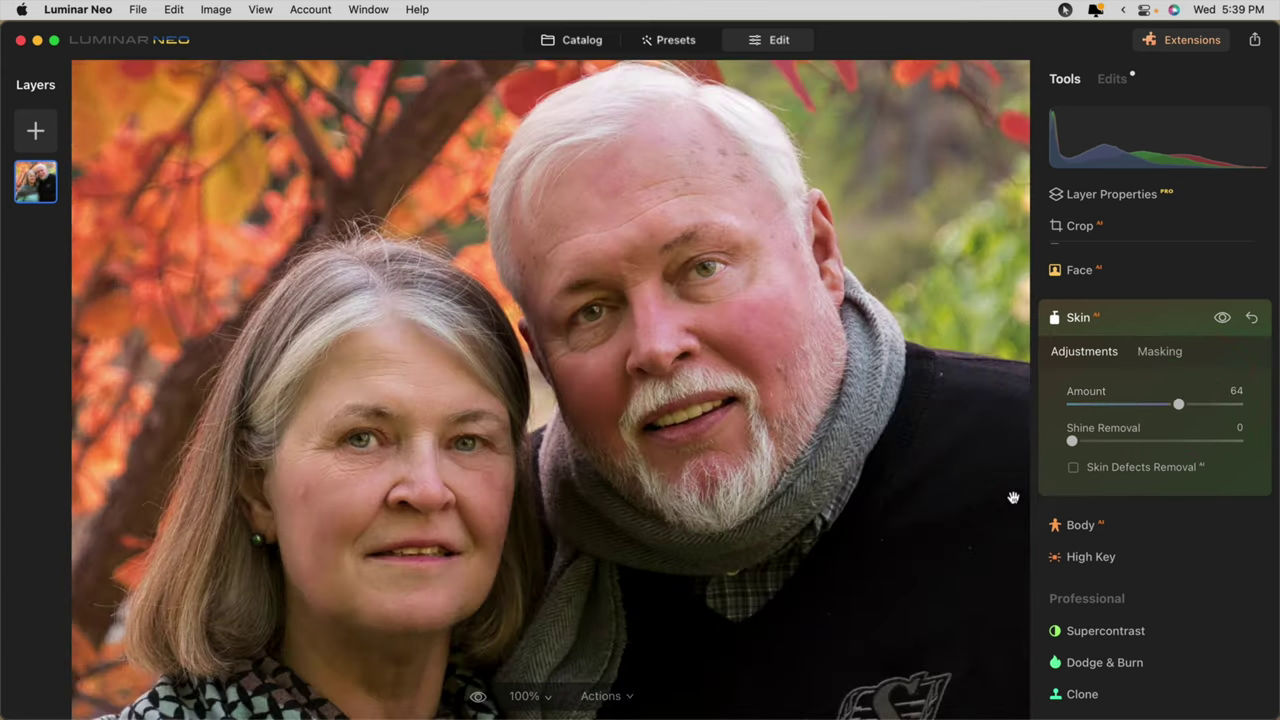
Set Shine Removal to 60 in Skin AI
{"action": "left_click_drag", "start_coordinate": [1100, 449], "coordinate": [798, 435]}
{"action": "left_click_drag", "start_coordinate": [360, 328], "coordinate": [352, 305]}
{"action": "left_click_drag", "start_coordinate": [1069, 437], "coordinate": [1176, 440]}
{"action": "left_click", "coordinate": [1122, 580]}
Enable Skin Defects Removal, comparing the faces with and without it, and close the Skin tool
{"action": "left_click", "coordinate": [1072, 467]}
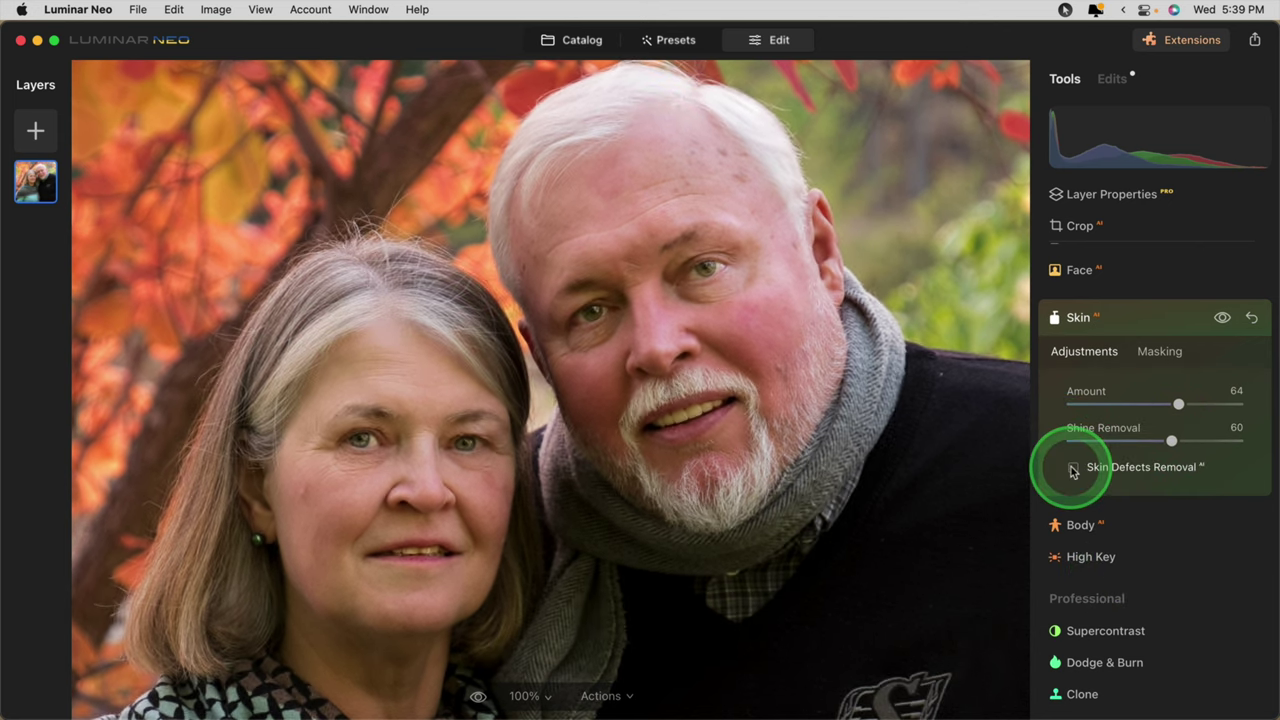
{"action": "left_click", "coordinate": [1073, 468]}
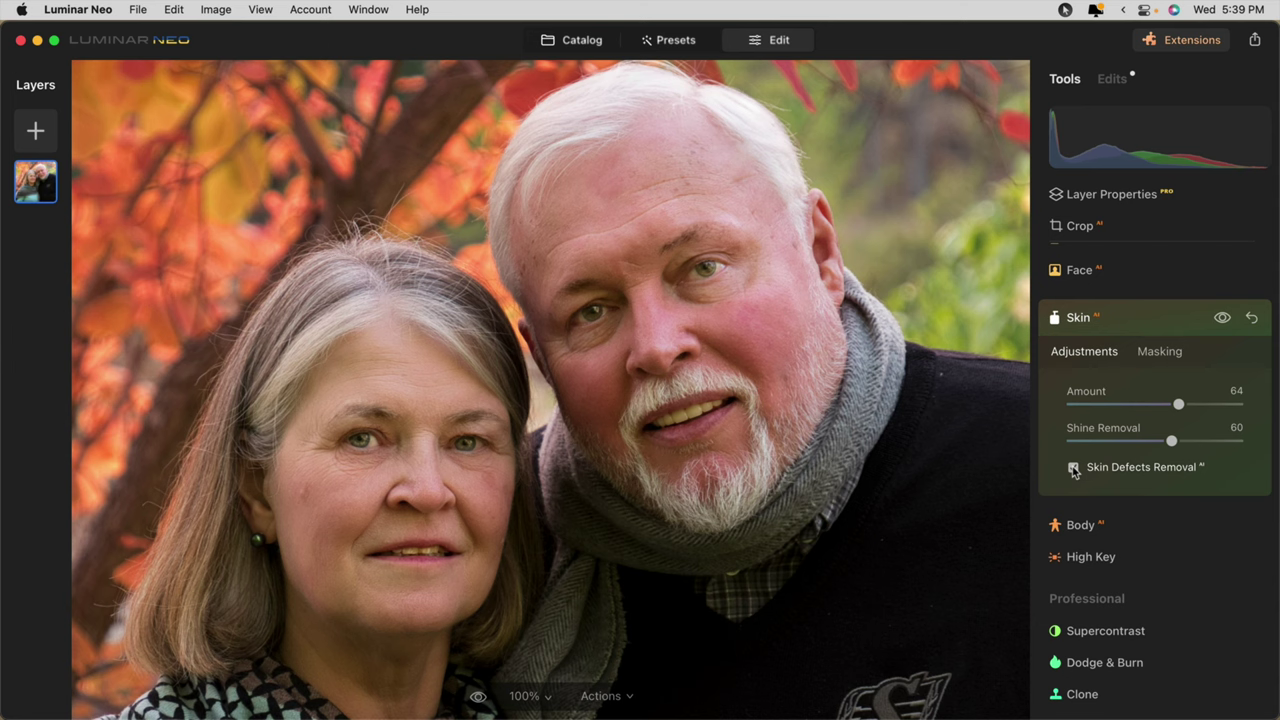
{"action": "left_click", "coordinate": [1073, 468]}
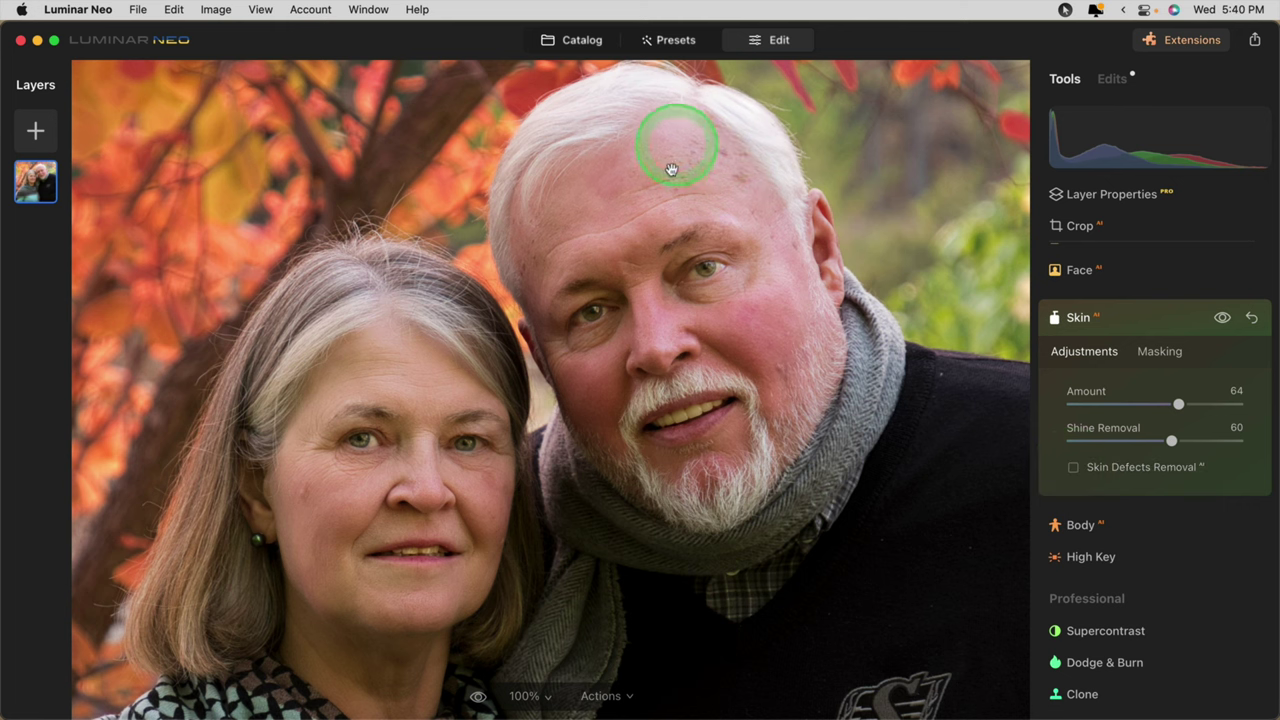
{"action": "left_click", "coordinate": [1073, 468]}
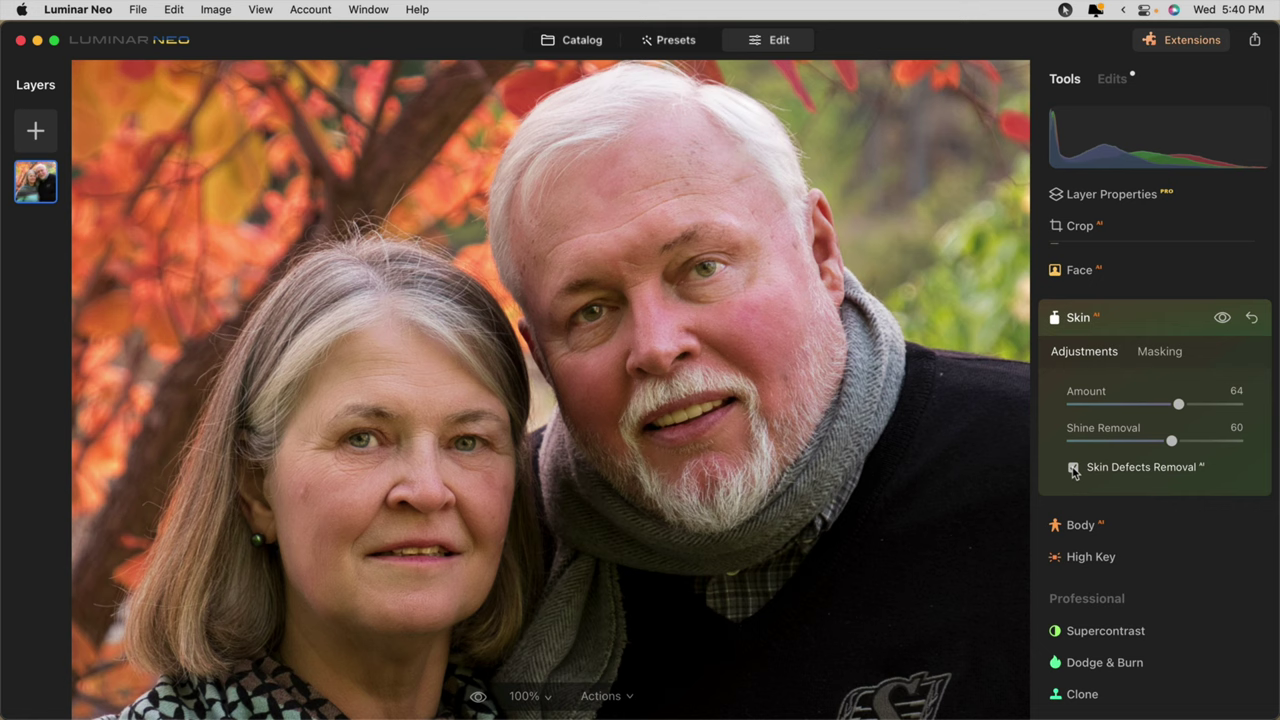
{"action": "left_click", "coordinate": [1073, 468]}
{"action": "left_click", "coordinate": [1073, 469]}
{"action": "left_click", "coordinate": [1143, 318]}
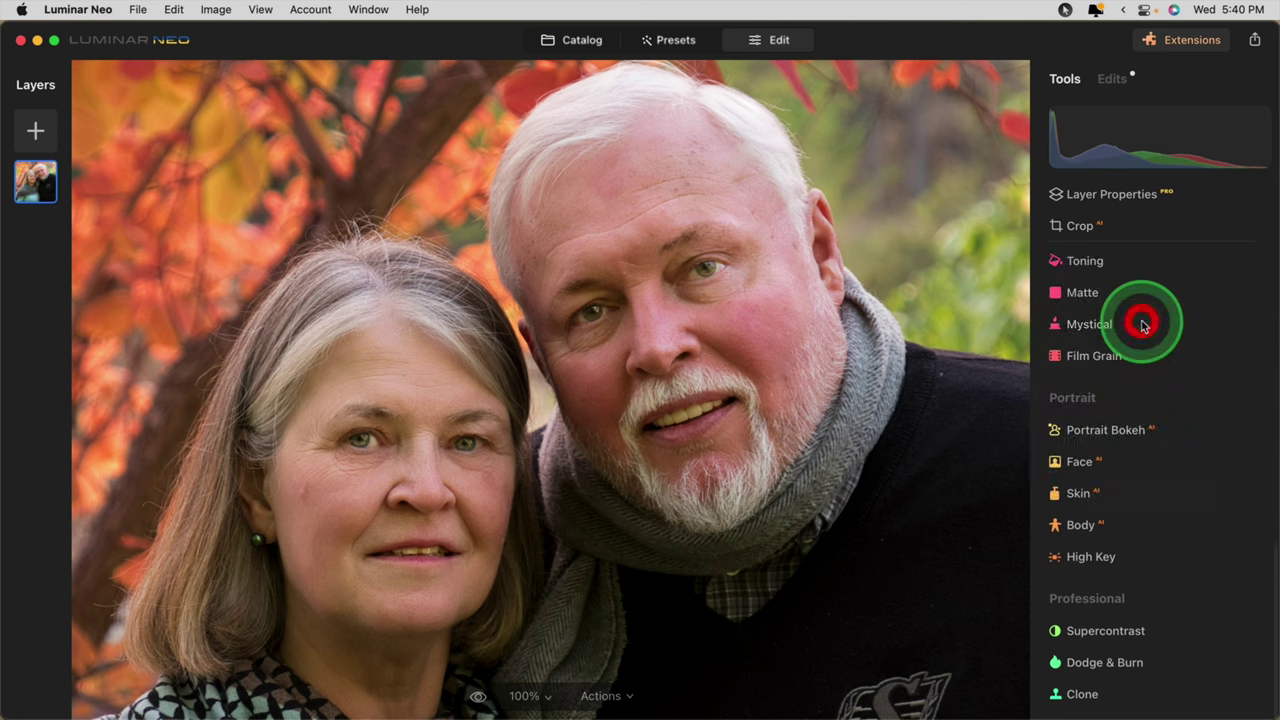
Slim both people with Body AI by setting Shape to 75 with the whole photo in view
{"action": "left_click", "coordinate": [1120, 527]}
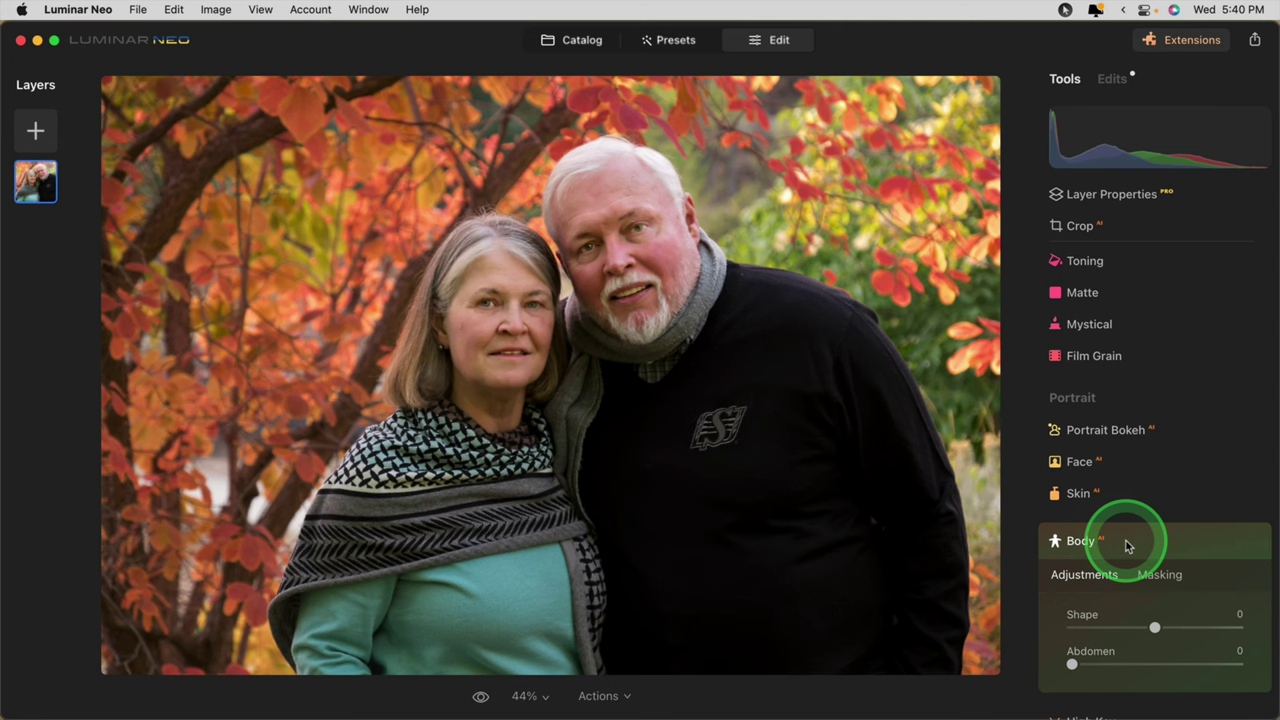
{"action": "left_click", "coordinate": [1143, 509]}
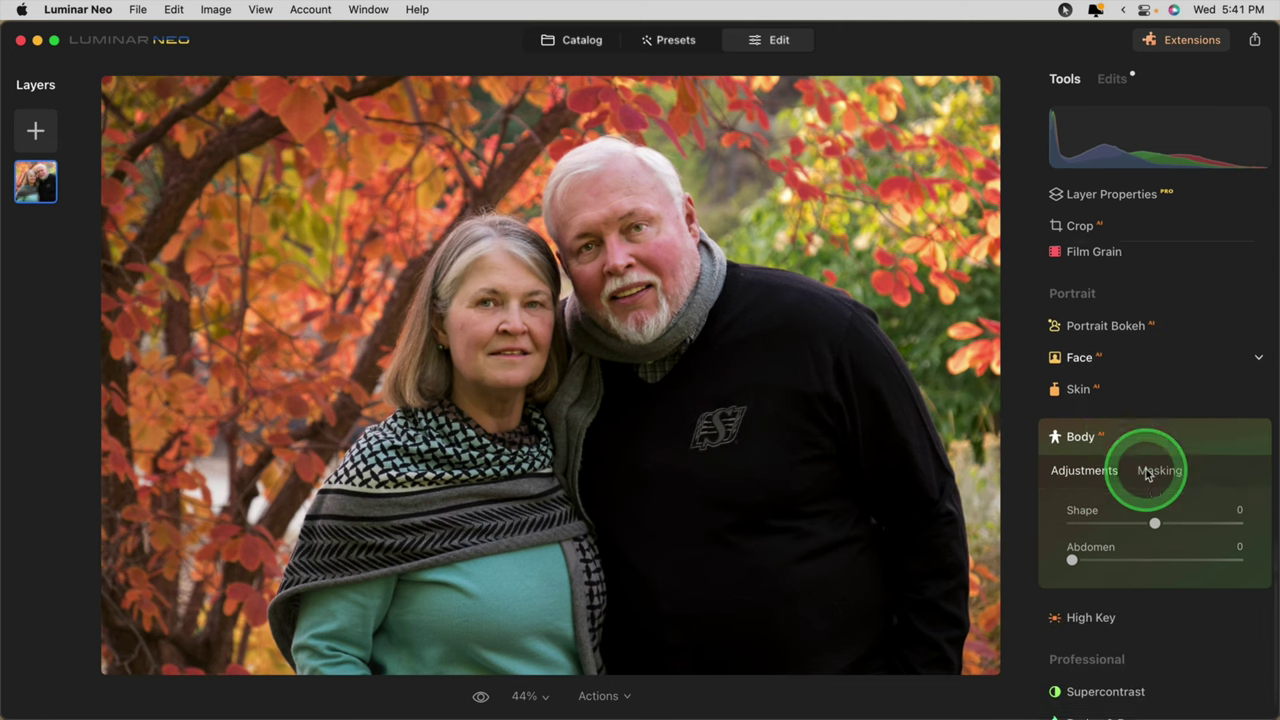
{"action": "left_click_drag", "start_coordinate": [1146, 478], "coordinate": [1221, 491]}
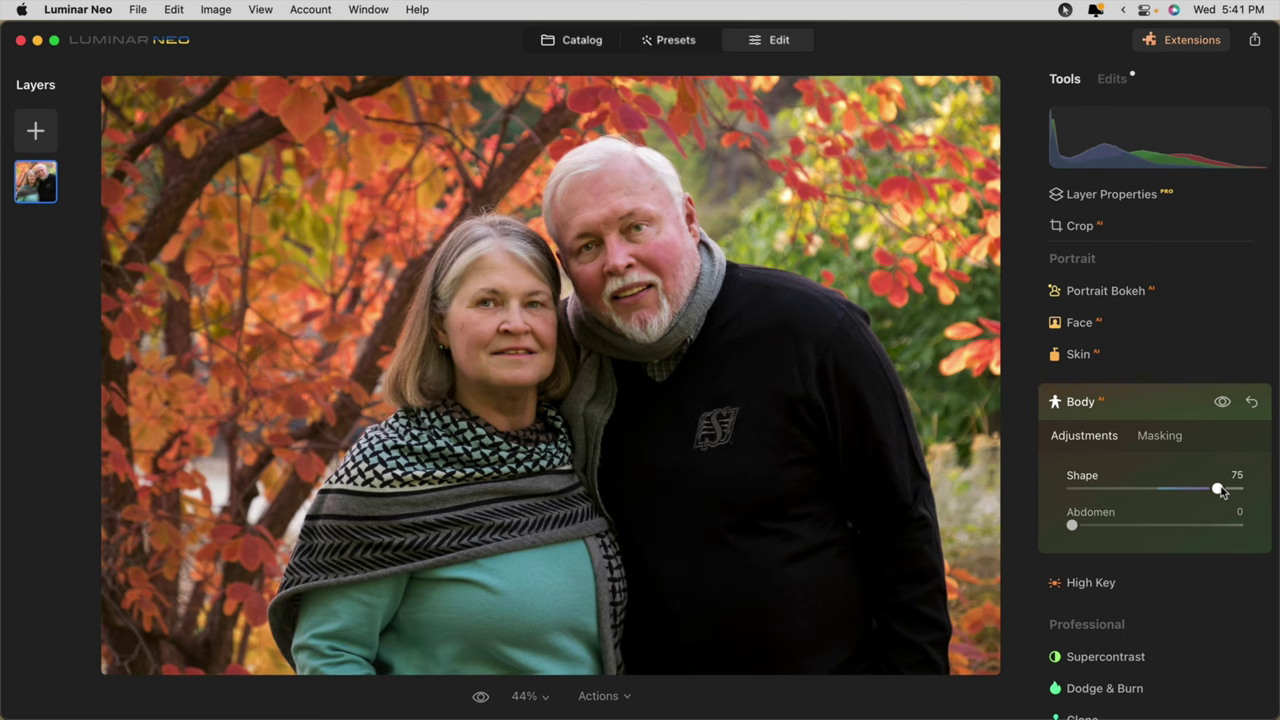
{"action": "left_click", "coordinate": [1218, 490]}
Compare the couple's figures with and without the Body AI reshaping
{"action": "left_click", "coordinate": [1222, 401]}
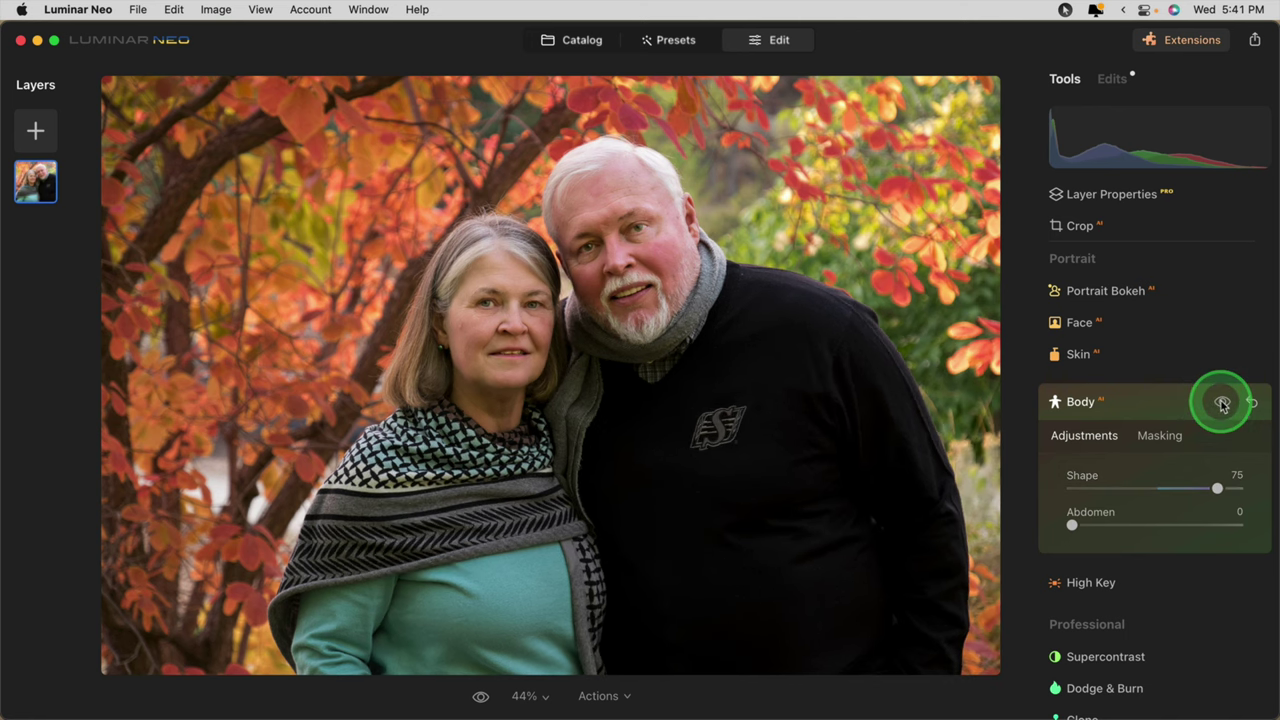
{"action": "left_click", "coordinate": [1222, 401]}
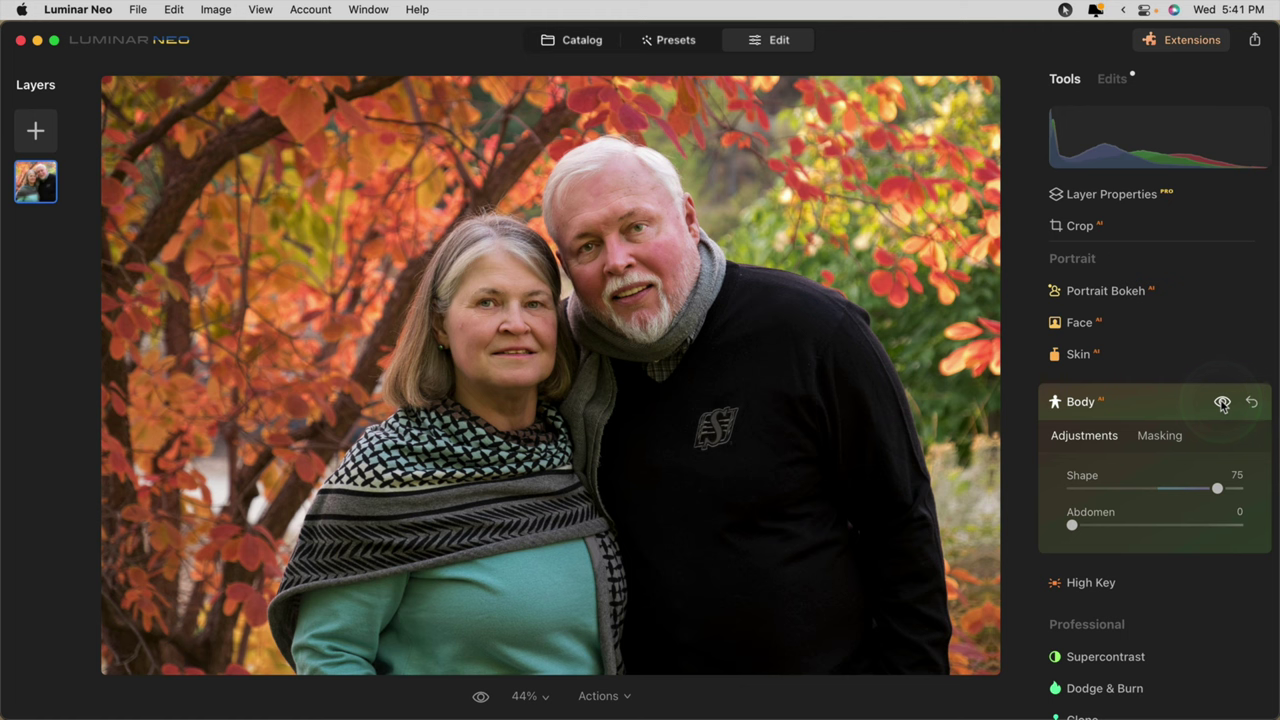
{"action": "left_click", "coordinate": [1222, 401]}
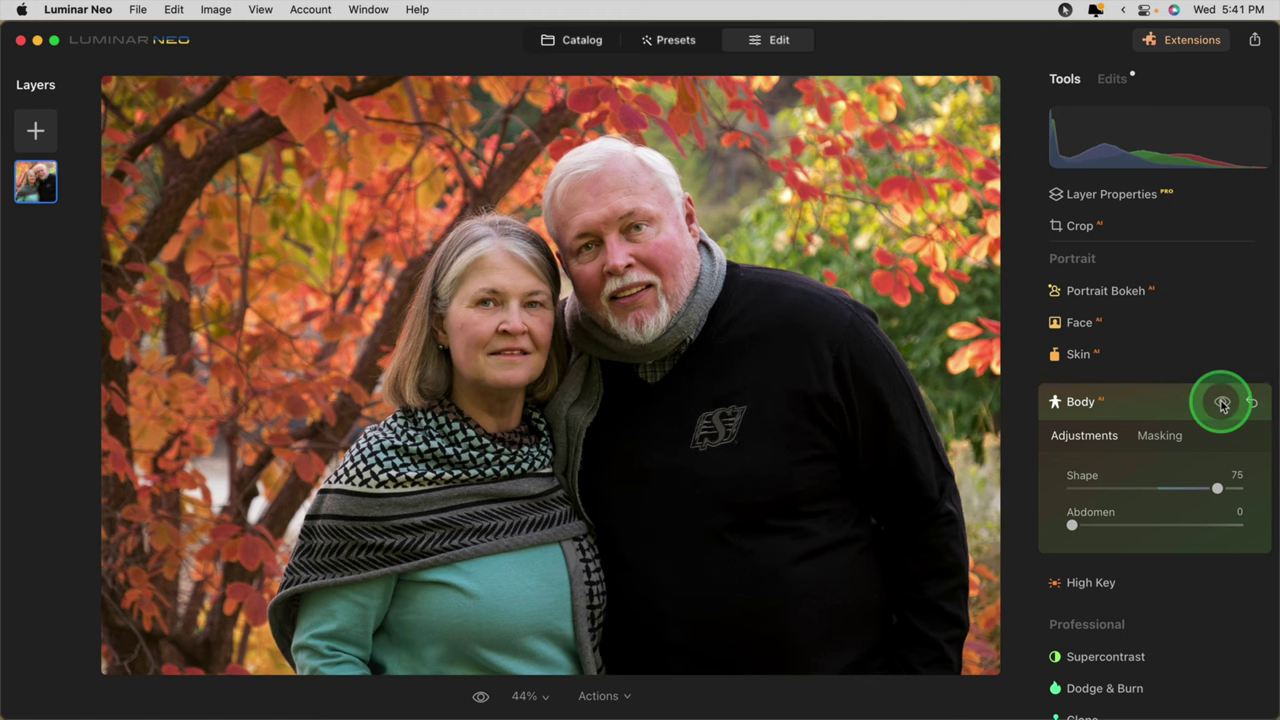
{"action": "left_click", "coordinate": [1222, 401]}
Mask the Body AI effect off the woman with an erasing brush of size 172, and compare the result with the effect hidden
{"action": "left_click", "coordinate": [1157, 435]}
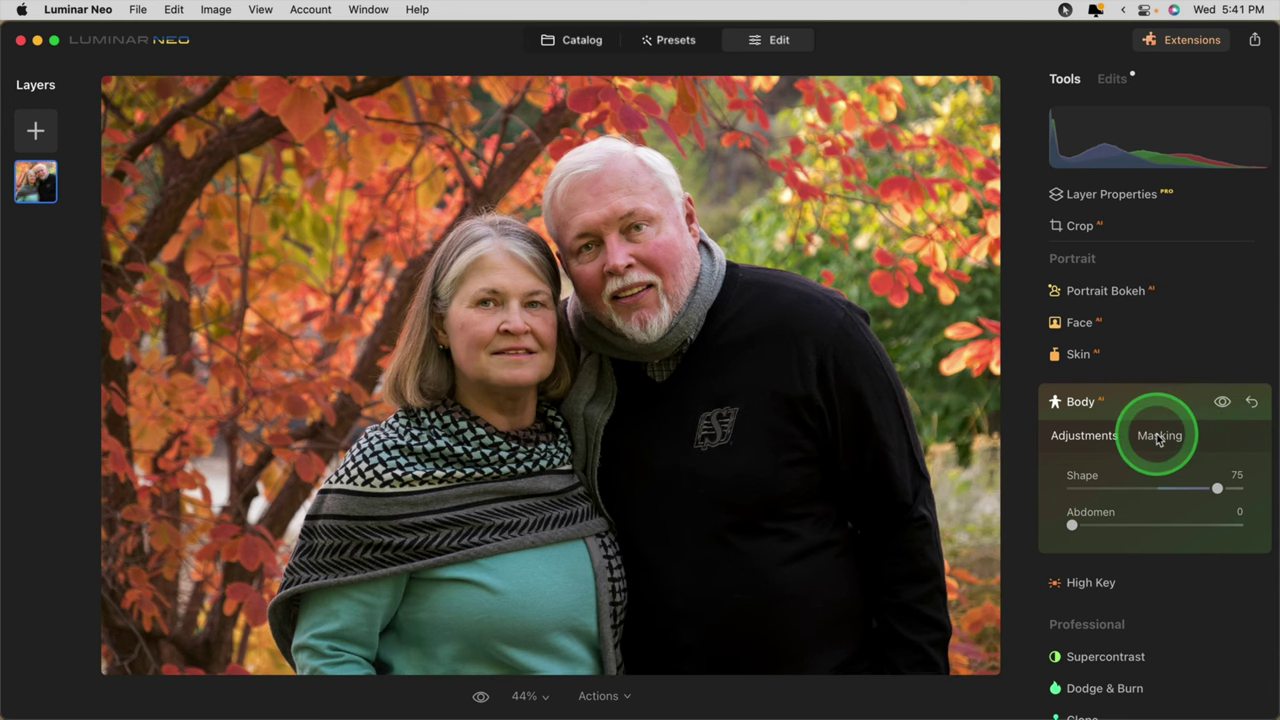
{"action": "left_click", "coordinate": [1088, 410]}
{"action": "left_click", "coordinate": [1196, 440]}
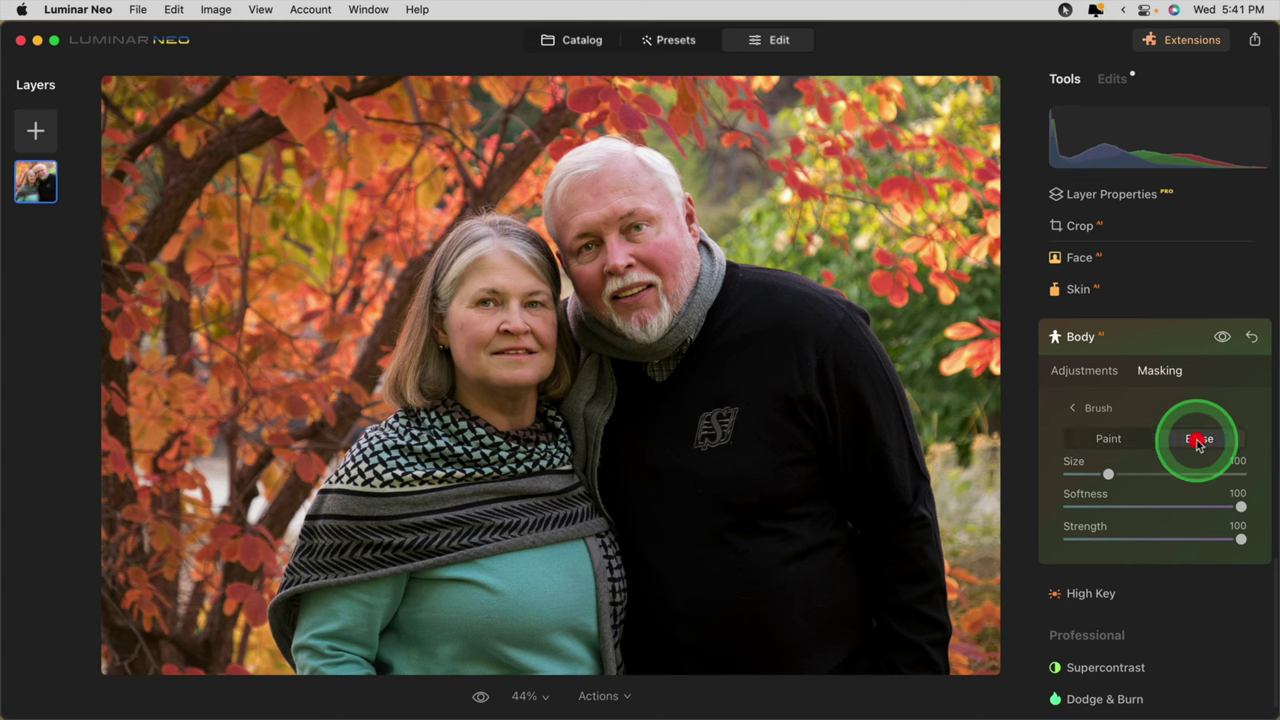
{"action": "left_click", "coordinate": [1205, 548]}
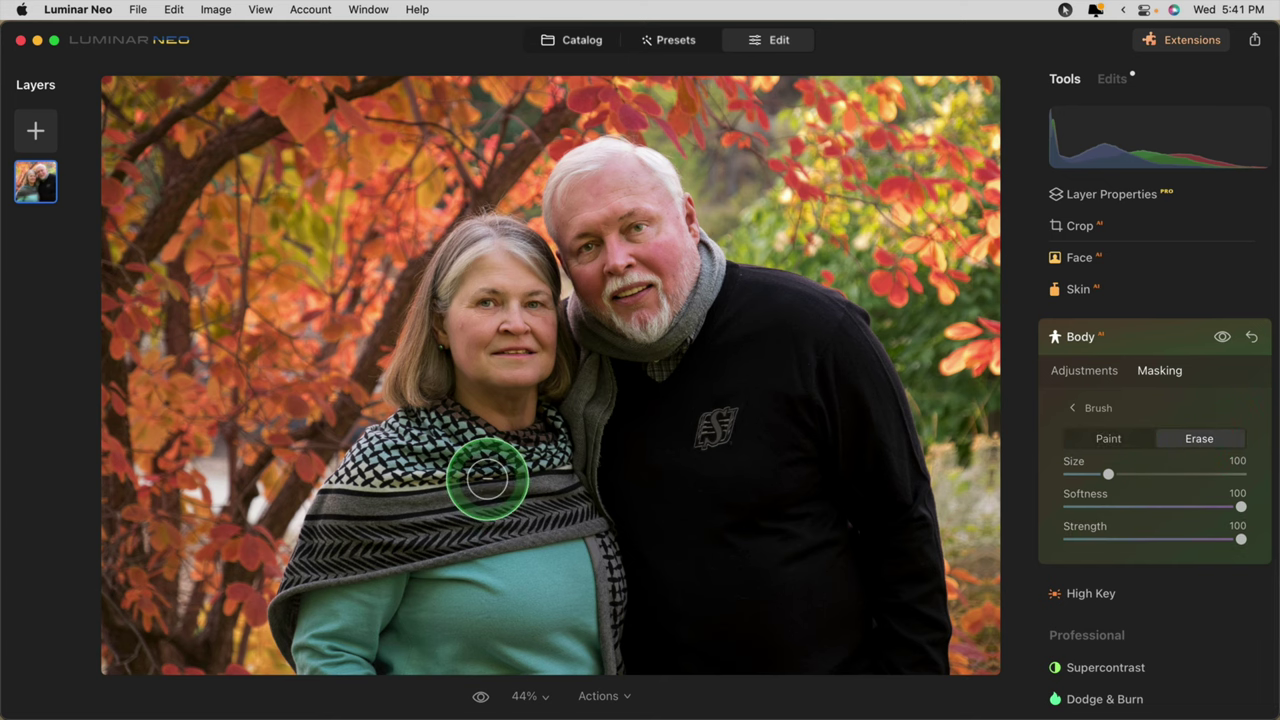
{"action": "key", "text": "bracketright"}
{"action": "key", "text": "bracketright"}
{"action": "key", "text": "bracketright"}
{"action": "mouse_move", "coordinate": [480, 482]}
{"action": "left_mouse_down"}
{"action": "mouse_move", "coordinate": [432, 470]}
{"action": "mouse_move", "coordinate": [465, 385]}
{"action": "mouse_move", "coordinate": [428, 309]}
{"action": "left_mouse_up"}
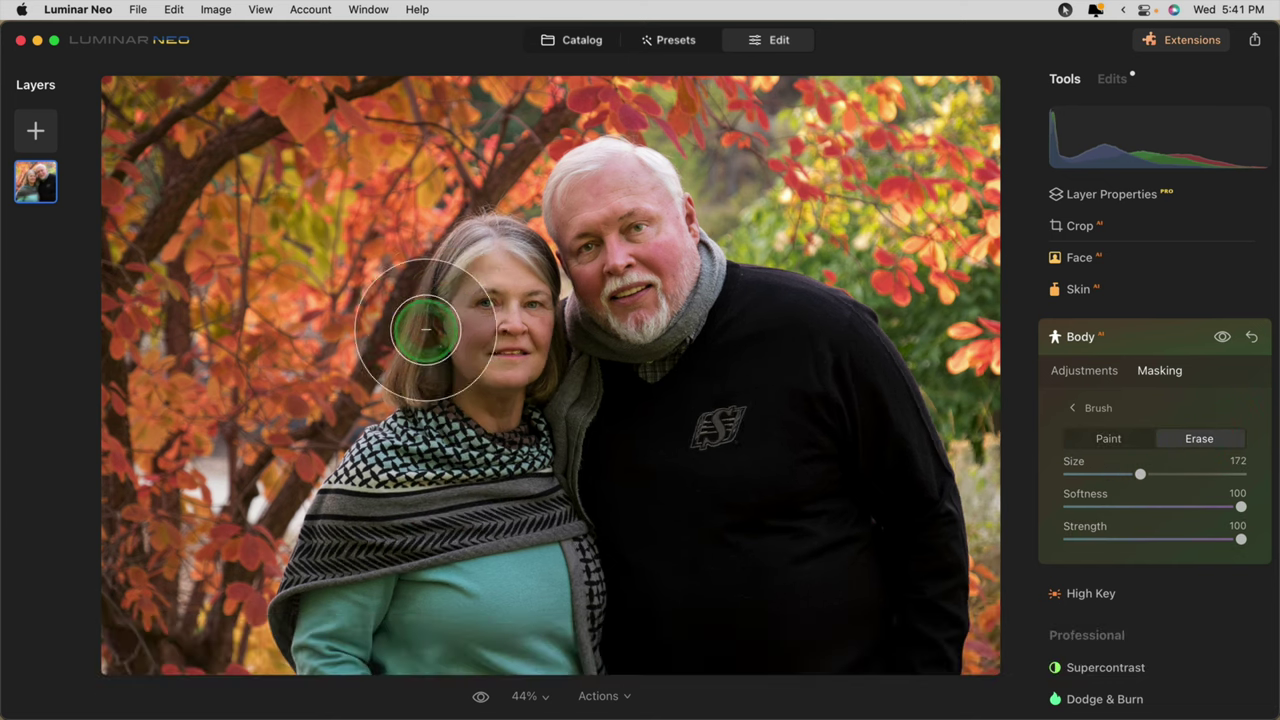
{"action": "mouse_move", "coordinate": [315, 548]}
{"action": "left_mouse_down"}
{"action": "mouse_move", "coordinate": [432, 652]}
{"action": "mouse_move", "coordinate": [503, 650]}
{"action": "mouse_move", "coordinate": [484, 526]}
{"action": "mouse_move", "coordinate": [523, 439]}
{"action": "mouse_move", "coordinate": [549, 421]}
{"action": "mouse_move", "coordinate": [526, 316]}
{"action": "mouse_move", "coordinate": [547, 293]}
{"action": "mouse_move", "coordinate": [542, 248]}
{"action": "mouse_move", "coordinate": [524, 360]}
{"action": "mouse_move", "coordinate": [564, 511]}
{"action": "mouse_move", "coordinate": [553, 620]}
{"action": "mouse_move", "coordinate": [579, 686]}
{"action": "mouse_move", "coordinate": [514, 658]}
{"action": "mouse_move", "coordinate": [529, 525]}
{"action": "mouse_move", "coordinate": [425, 475]}
{"action": "mouse_move", "coordinate": [336, 646]}
{"action": "mouse_move", "coordinate": [271, 568]}
{"action": "mouse_move", "coordinate": [290, 408]}
{"action": "mouse_move", "coordinate": [271, 534]}
{"action": "mouse_move", "coordinate": [313, 472]}
{"action": "mouse_move", "coordinate": [382, 524]}
{"action": "left_mouse_up"}
{"action": "left_click", "coordinate": [1222, 337]}
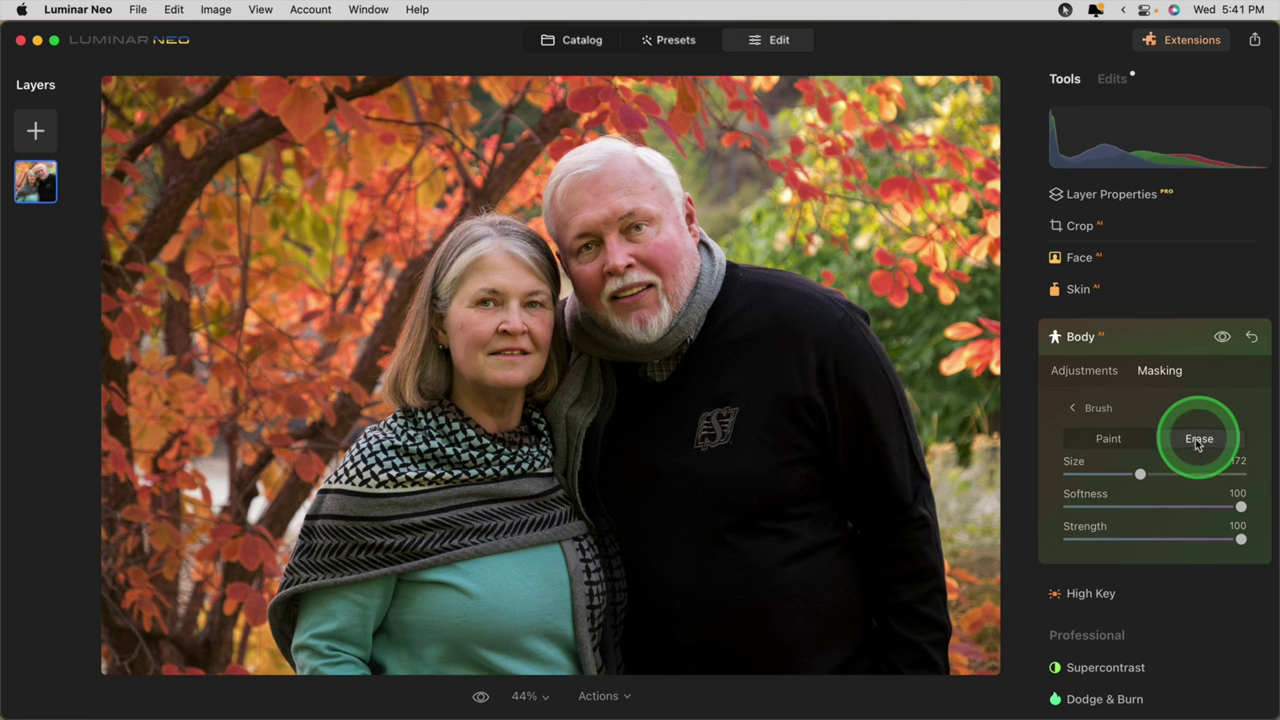
{"action": "mouse_move", "coordinate": [575, 595]}
{"action": "left_mouse_down"}
{"action": "mouse_move", "coordinate": [594, 539]}
{"action": "mouse_move", "coordinate": [614, 669]}
{"action": "mouse_move", "coordinate": [590, 575]}
{"action": "left_mouse_up"}
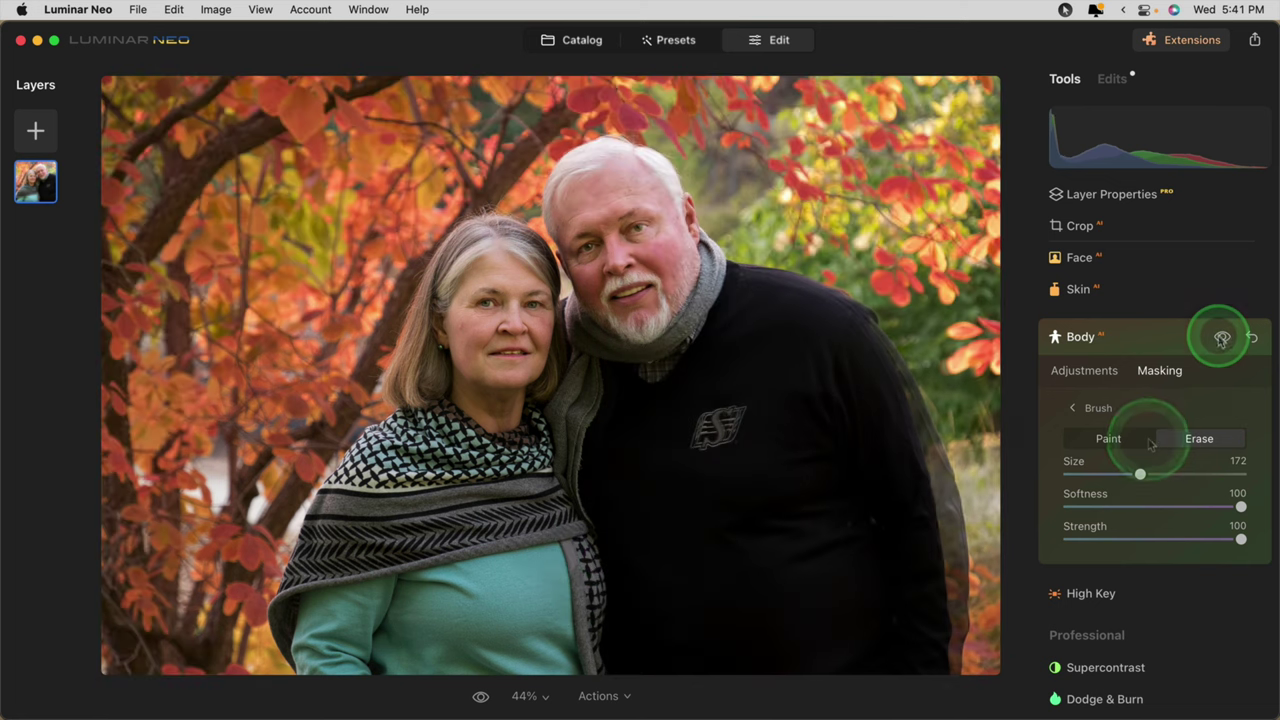
{"action": "left_click", "coordinate": [1220, 337]}
Erase the Body AI effect along the man's hanging scarf with a brush of size 52 and softness 52, and check the result
{"action": "key", "text": "shift+bracketleft"}
{"action": "key", "text": "shift+bracketleft"}
{"action": "key", "text": "shift+bracketleft"}
{"action": "key", "text": "shift+bracketleft"}
{"action": "key", "text": "shift+bracketleft"}
{"action": "key", "text": "bracketleft"}
{"action": "key", "text": "bracketleft"}
{"action": "key", "text": "bracketleft"}
{"action": "key", "text": "bracketleft"}
{"action": "key", "text": "bracketleft"}
{"action": "key", "text": "bracketleft"}
{"action": "key", "text": "bracketleft"}
{"action": "key", "text": "bracketleft"}
{"action": "key", "text": "bracketleft"}
{"action": "key", "text": "bracketleft"}
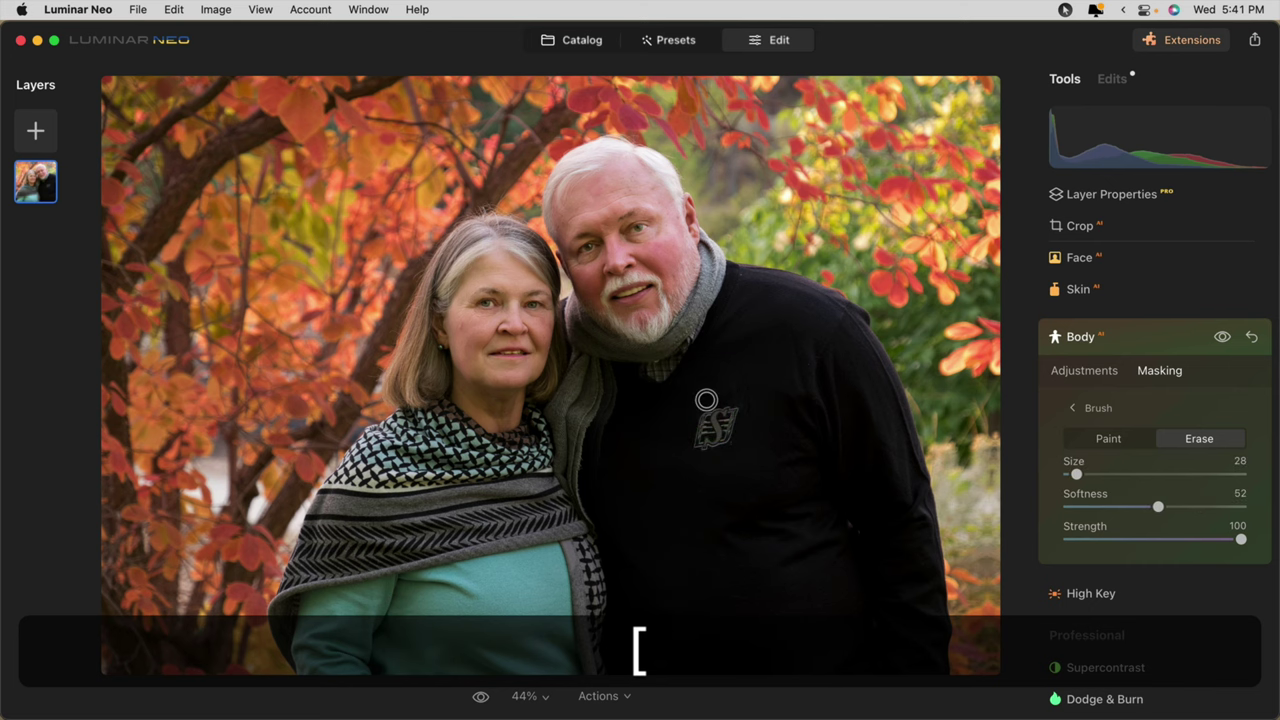
{"action": "key", "text": "bracketright"}
{"action": "mouse_move", "coordinate": [591, 423]}
{"action": "left_mouse_down"}
{"action": "mouse_move", "coordinate": [603, 373]}
{"action": "mouse_move", "coordinate": [599, 445]}
{"action": "left_mouse_up"}
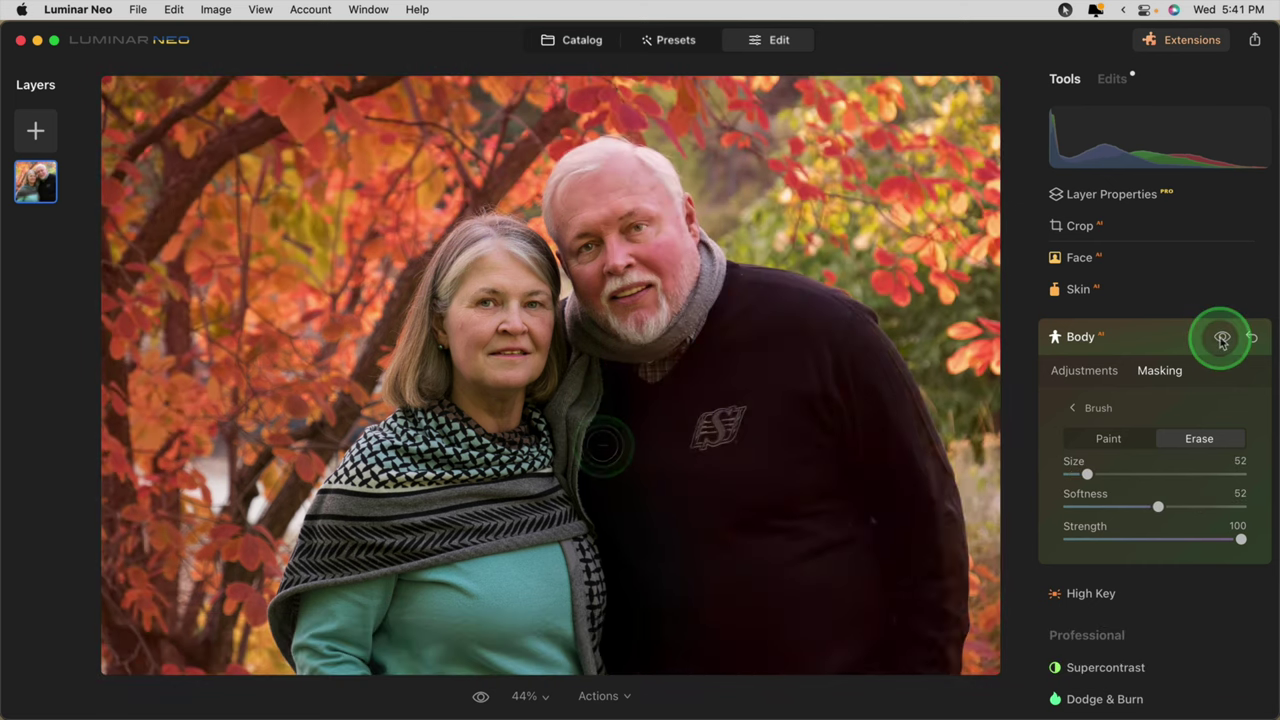
{"action": "left_click", "coordinate": [1222, 338]}
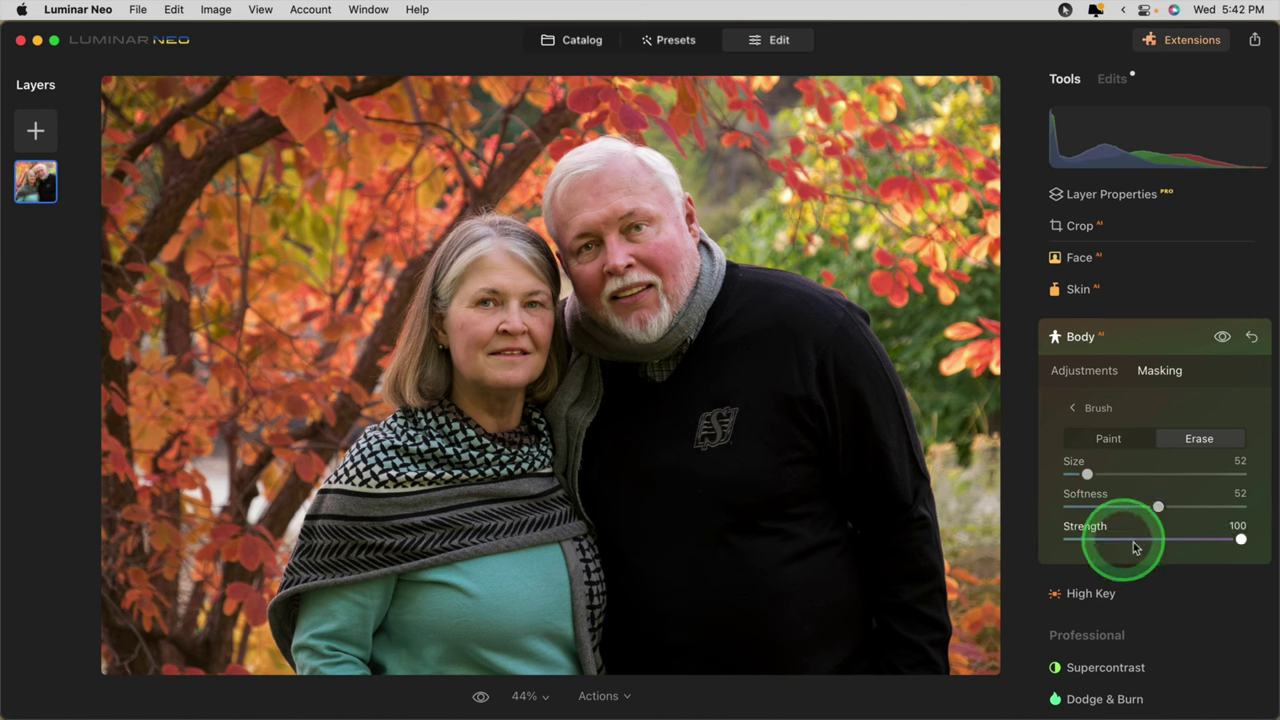
Erase the Body AI effect over the man's beard and face, compare the result with the effect hidden, and close the Body tool
{"action": "mouse_move", "coordinate": [640, 345]}
{"action": "left_mouse_down"}
{"action": "mouse_move", "coordinate": [658, 289]}
{"action": "mouse_move", "coordinate": [644, 243]}
{"action": "mouse_move", "coordinate": [672, 325]}
{"action": "mouse_move", "coordinate": [632, 352]}
{"action": "mouse_move", "coordinate": [588, 298]}
{"action": "mouse_move", "coordinate": [585, 245]}
{"action": "left_mouse_up"}
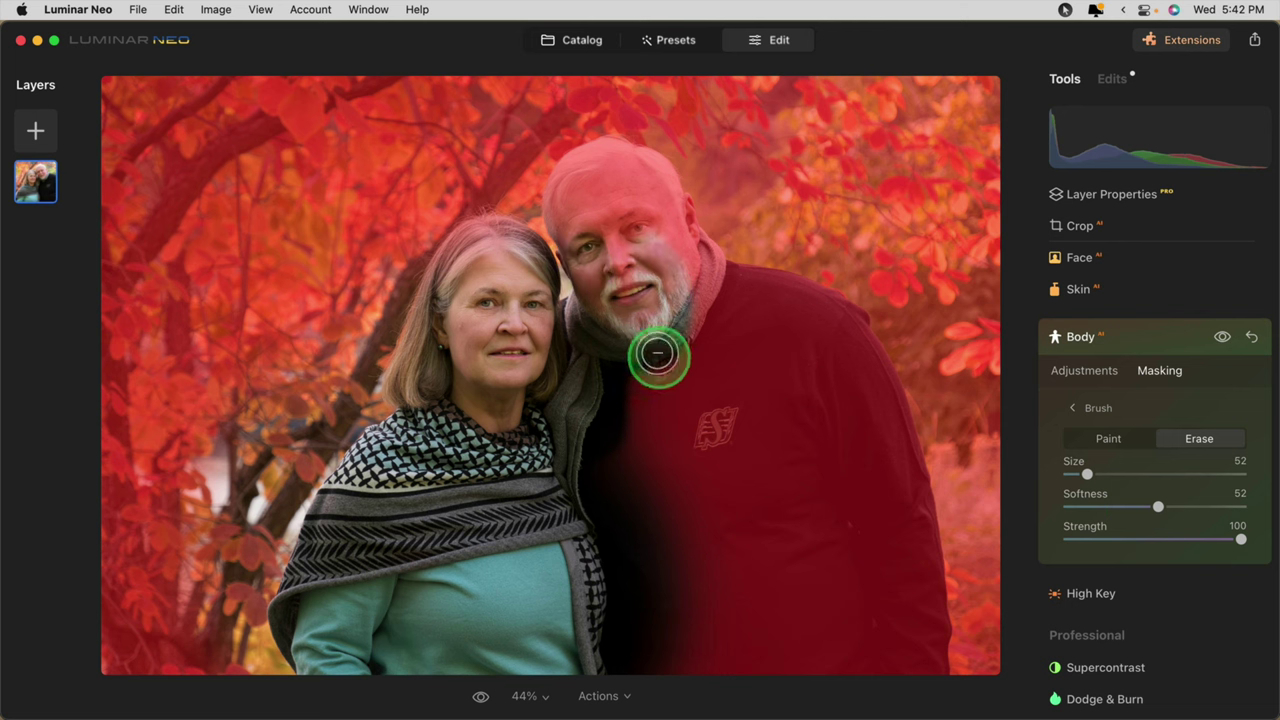
{"action": "left_click", "coordinate": [1221, 338]}
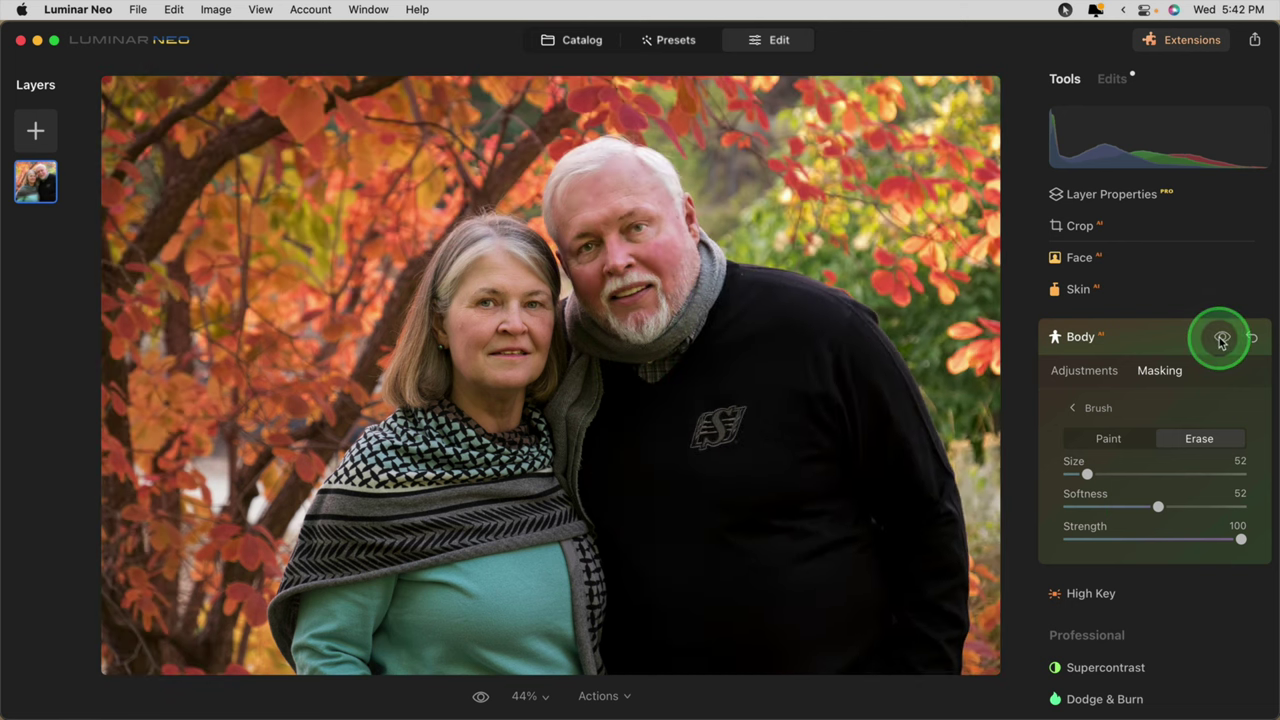
{"action": "left_click", "coordinate": [1221, 338]}
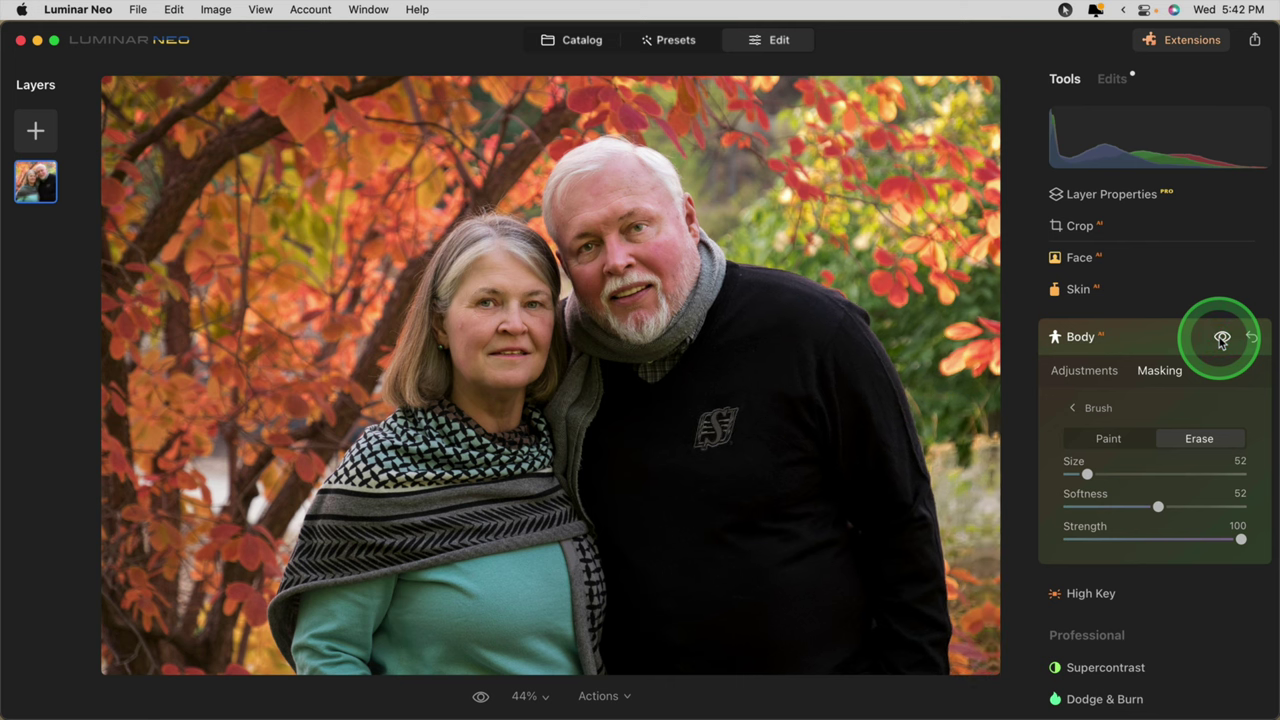
{"action": "left_click", "coordinate": [1221, 338]}
{"action": "left_click", "coordinate": [1221, 338]}
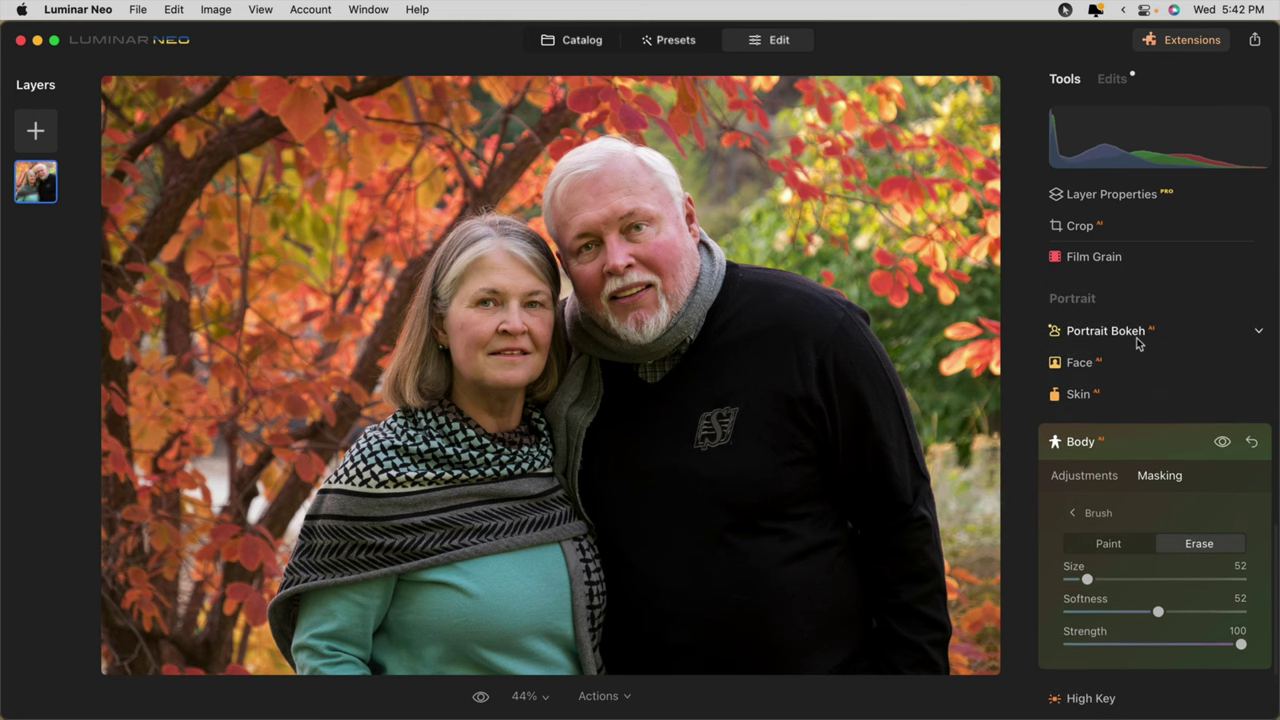
{"action": "left_click", "coordinate": [1159, 442]}
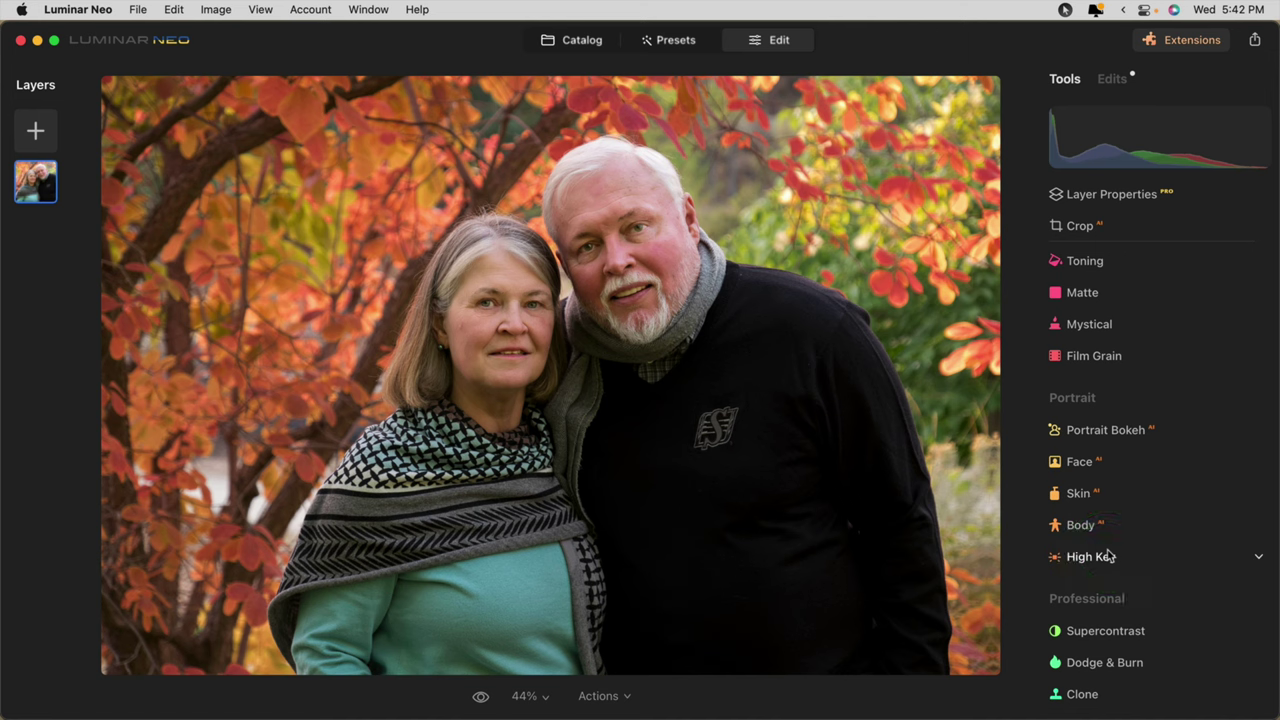
Blur the background behind the couple with Portrait Bokeh at an amount of 52
{"action": "left_click", "coordinate": [1172, 433]}
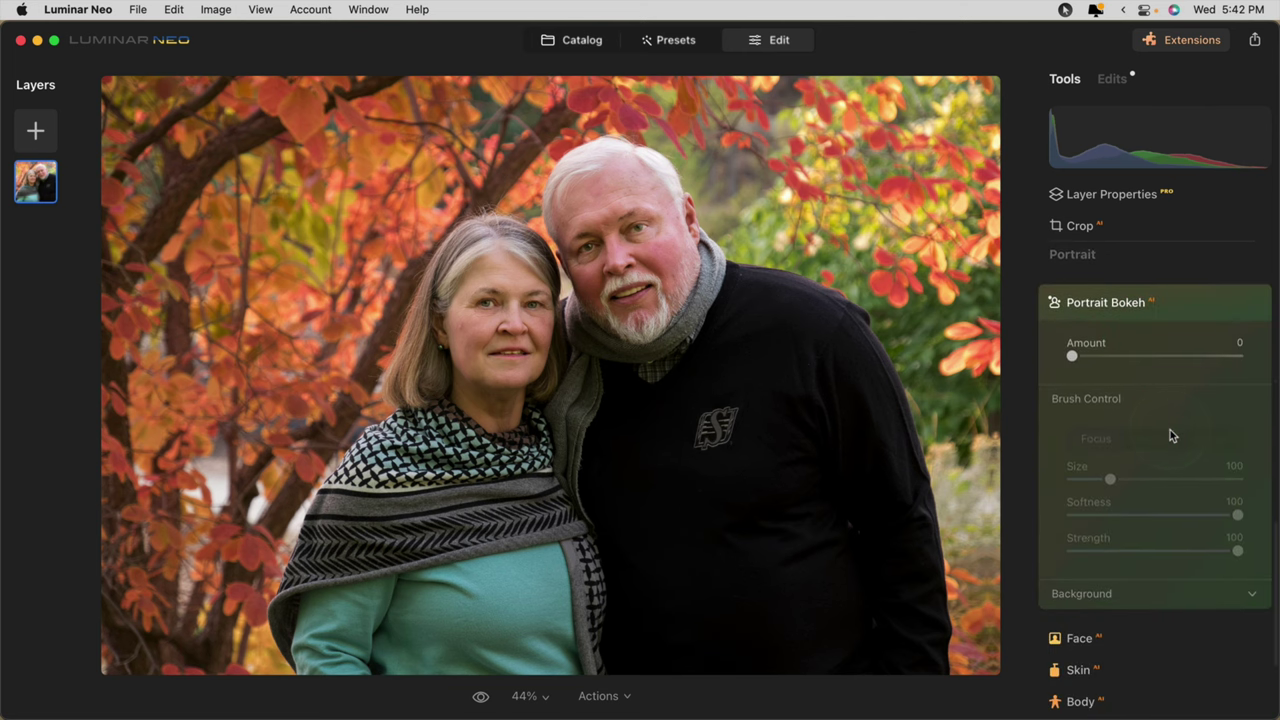
{"action": "left_click_drag", "start_coordinate": [1072, 358], "coordinate": [1167, 361]}
{"action": "left_click", "coordinate": [1124, 402]}
{"action": "left_click", "coordinate": [882, 451]}
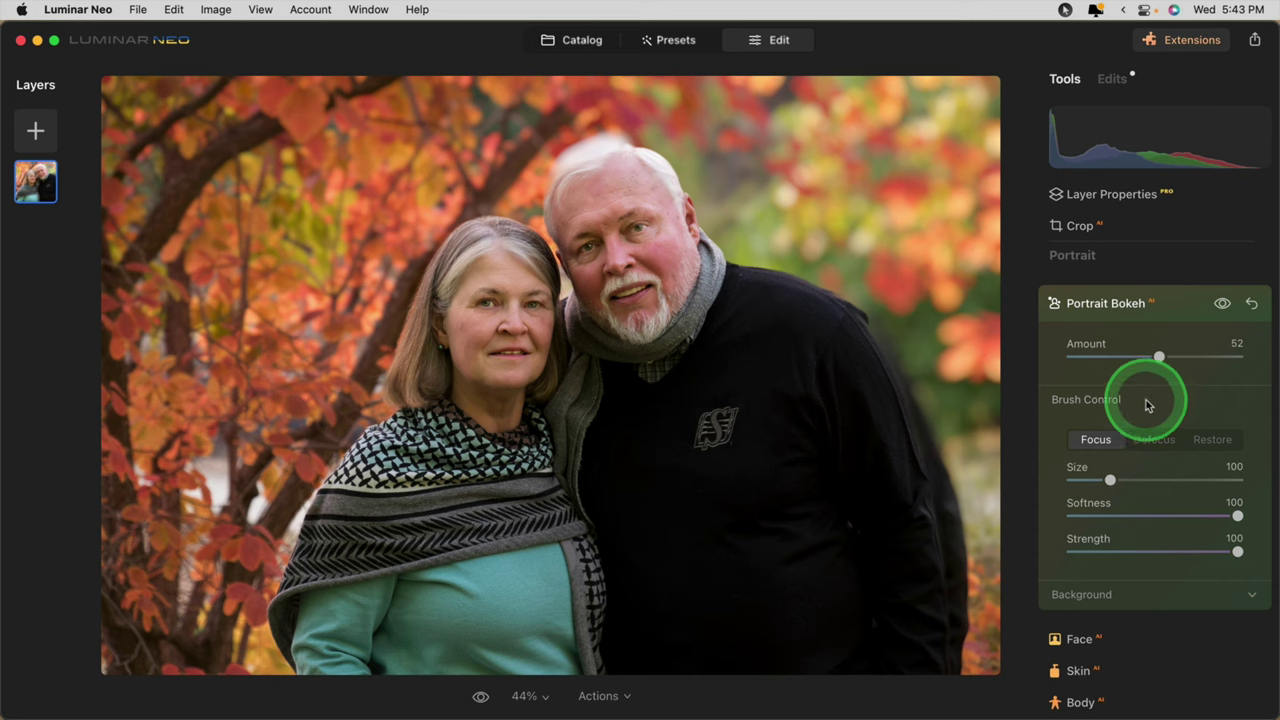
Set the Portrait Bokeh background brightness to -46 and its warmth to 50
{"action": "left_click", "coordinate": [1108, 594]}
{"action": "scroll", "coordinate": [1108, 482], "scroll_direction": "down", "scroll_amount": 3}
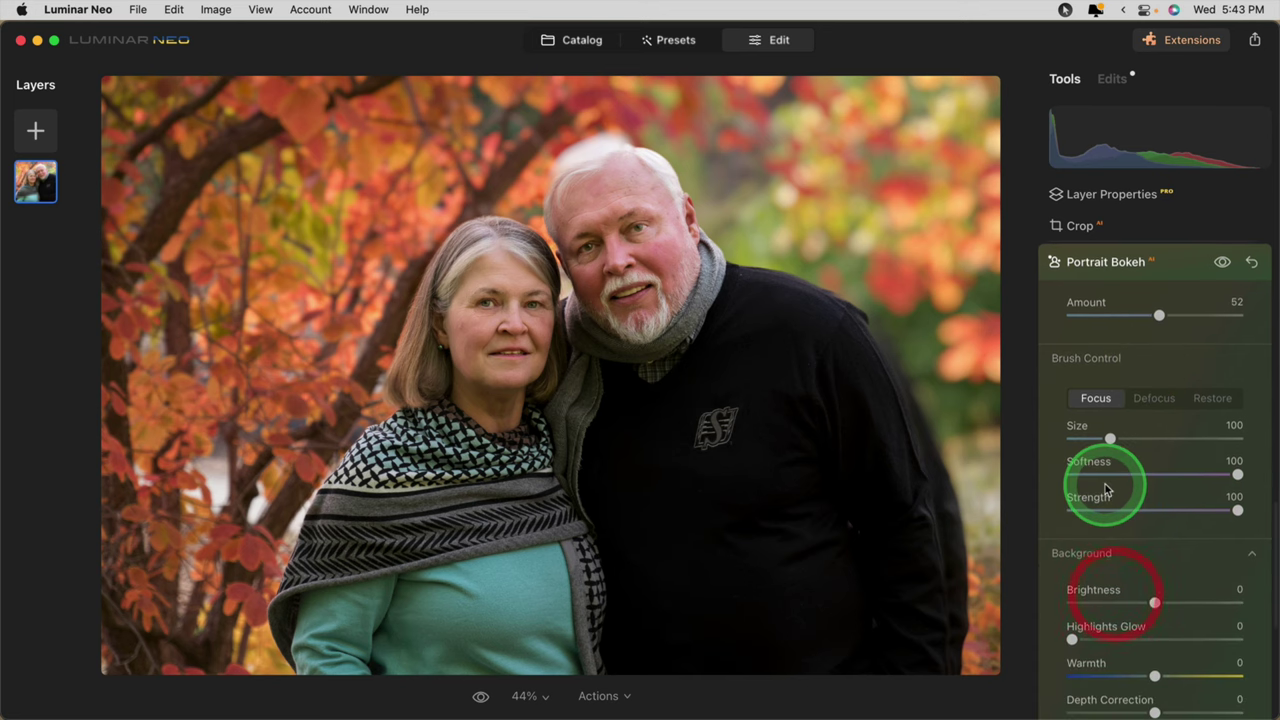
{"action": "scroll", "coordinate": [1105, 486], "scroll_direction": "down", "scroll_amount": 1}
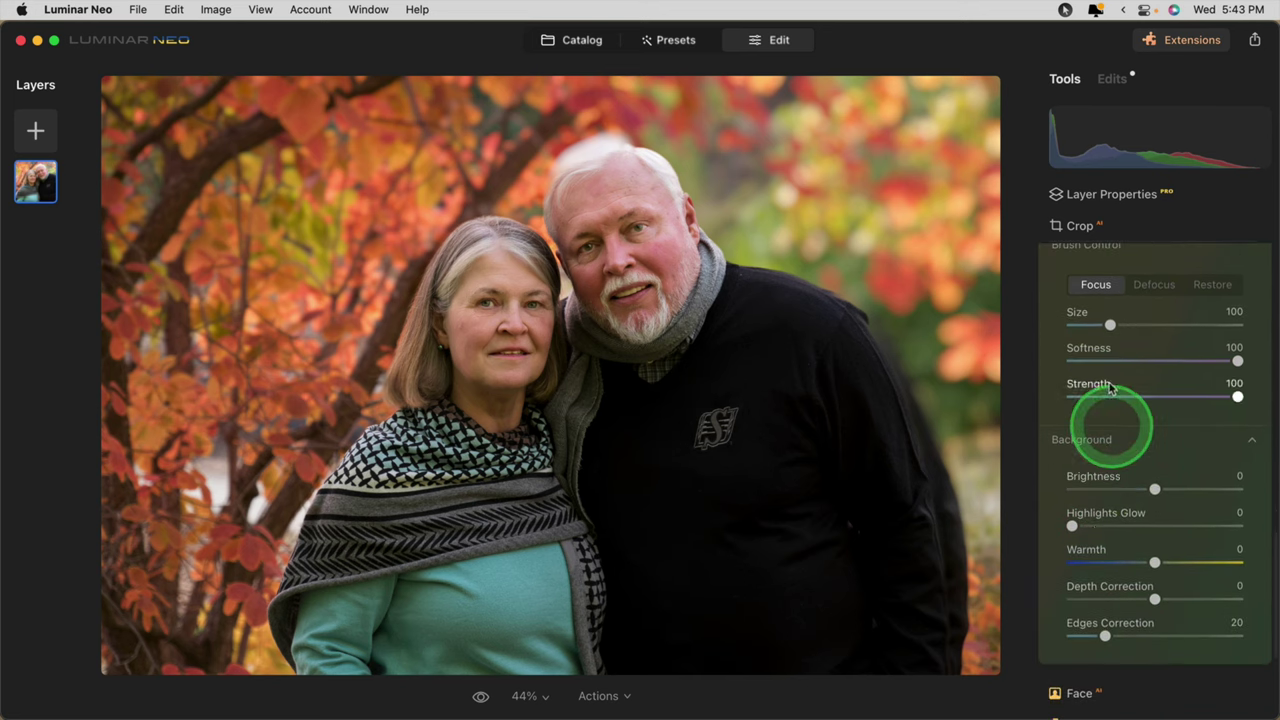
{"action": "left_click_drag", "start_coordinate": [1154, 487], "coordinate": [1116, 487]}
{"action": "mouse_move", "coordinate": [1154, 562]}
{"action": "left_mouse_down"}
{"action": "mouse_move", "coordinate": [1237, 563]}
{"action": "mouse_move", "coordinate": [1161, 562]}
{"action": "left_mouse_up"}
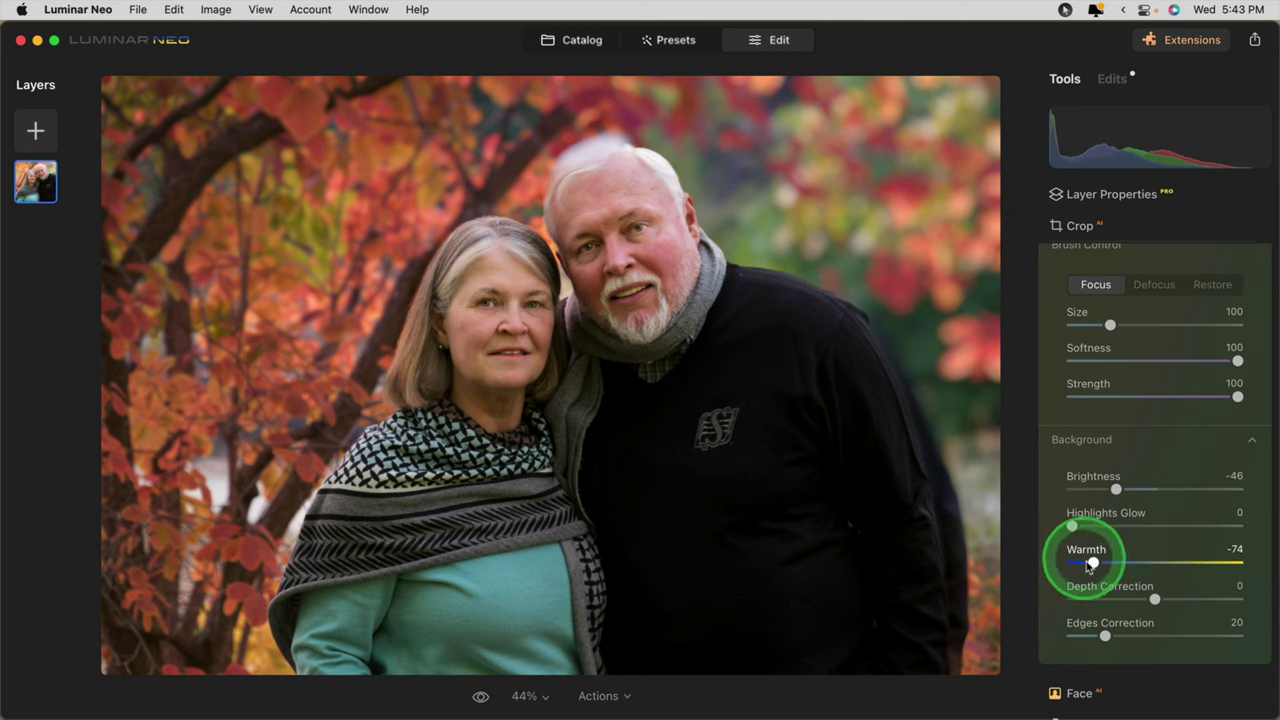
{"action": "left_click_drag", "start_coordinate": [1092, 563], "coordinate": [1197, 561]}
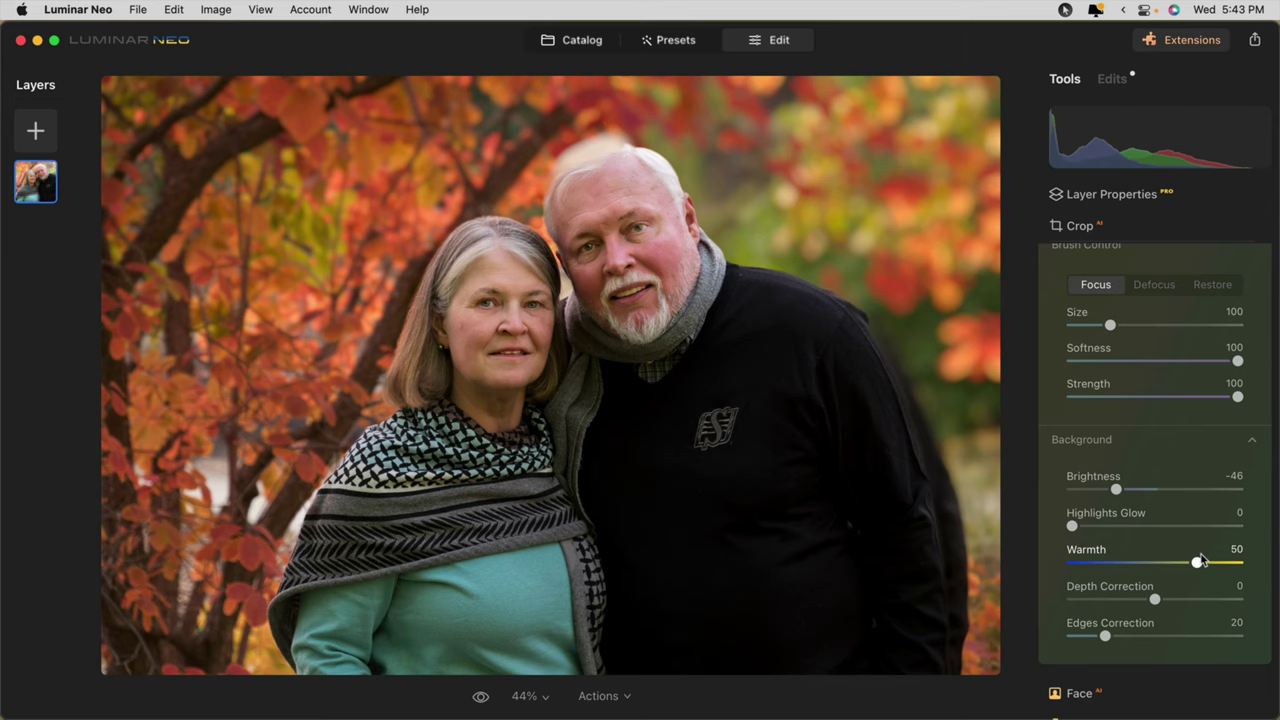
Set the bokeh background's Depth Correction to -76 and Edges Correction to 12
{"action": "left_click", "coordinate": [1158, 590]}
{"action": "mouse_move", "coordinate": [1092, 600]}
{"action": "left_mouse_down"}
{"action": "mouse_move", "coordinate": [1034, 604]}
{"action": "mouse_move", "coordinate": [300, 243]}
{"action": "mouse_move", "coordinate": [177, 429]}
{"action": "mouse_move", "coordinate": [166, 329]}
{"action": "mouse_move", "coordinate": [1005, 612]}
{"action": "left_mouse_up"}
{"action": "left_click_drag", "start_coordinate": [1155, 599], "coordinate": [1097, 598]}
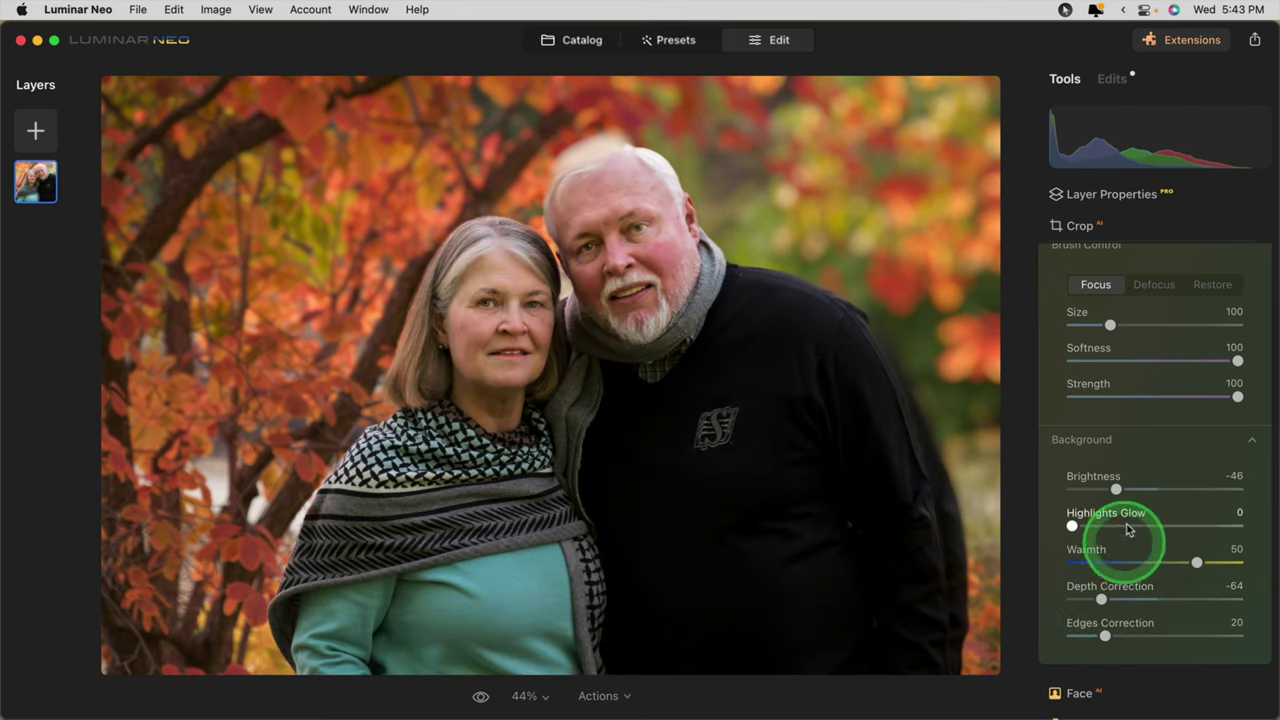
{"action": "left_click_drag", "start_coordinate": [1103, 632], "coordinate": [1098, 635]}
Paint the man's hair back into focus with a brush of size 52 and softness 16, and switch to defocusing around his head
{"action": "scroll", "coordinate": [1150, 540], "scroll_direction": "up", "scroll_amount": 3}
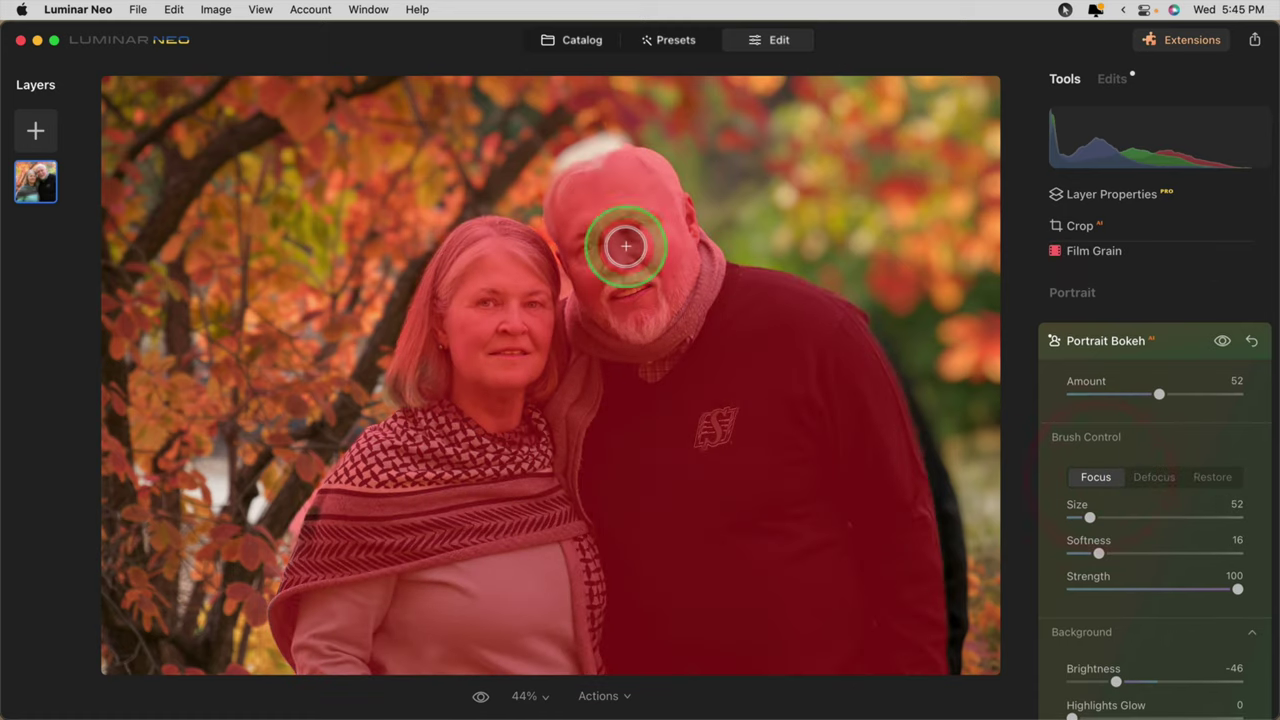
{"action": "mouse_move", "coordinate": [626, 246]}
{"action": "left_mouse_down"}
{"action": "mouse_move", "coordinate": [634, 167]}
{"action": "mouse_move", "coordinate": [582, 174]}
{"action": "mouse_move", "coordinate": [560, 207]}
{"action": "mouse_move", "coordinate": [584, 164]}
{"action": "mouse_move", "coordinate": [638, 163]}
{"action": "mouse_move", "coordinate": [594, 159]}
{"action": "mouse_move", "coordinate": [554, 195]}
{"action": "mouse_move", "coordinate": [592, 158]}
{"action": "mouse_move", "coordinate": [658, 165]}
{"action": "left_mouse_up"}
{"action": "left_click", "coordinate": [1155, 478]}
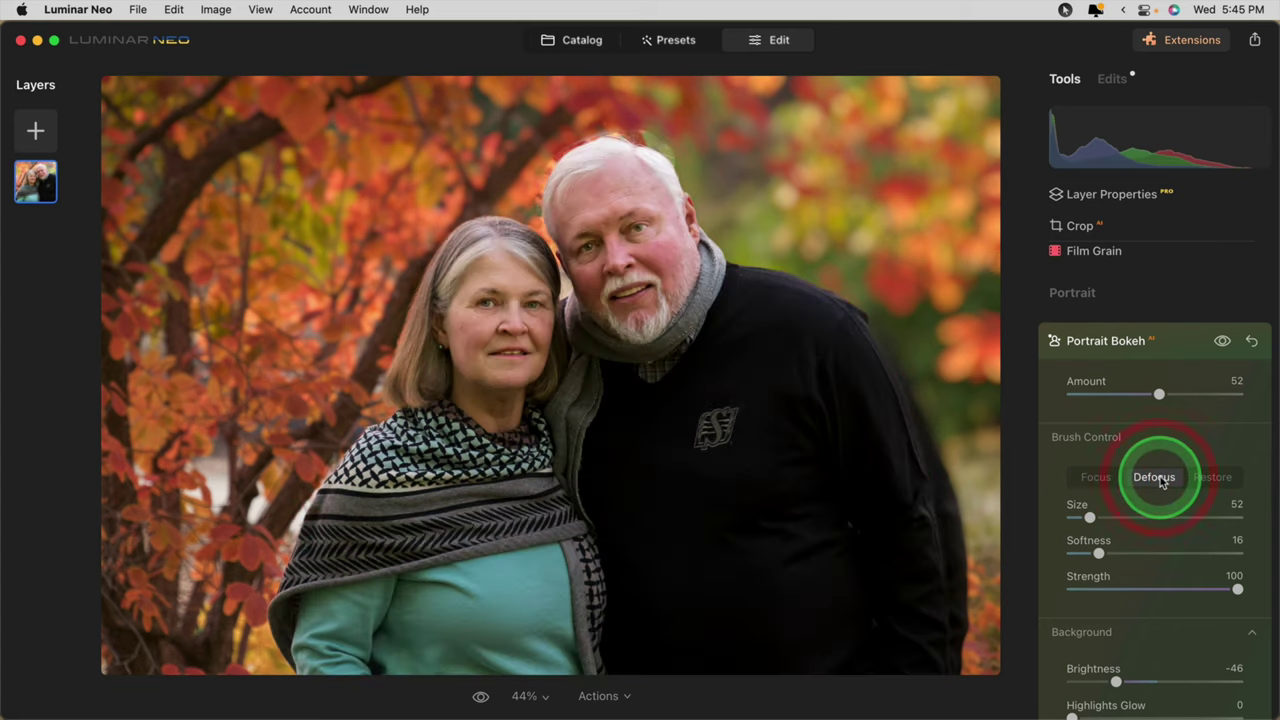
{"action": "left_click_drag", "start_coordinate": [606, 217], "coordinate": [606, 187]}
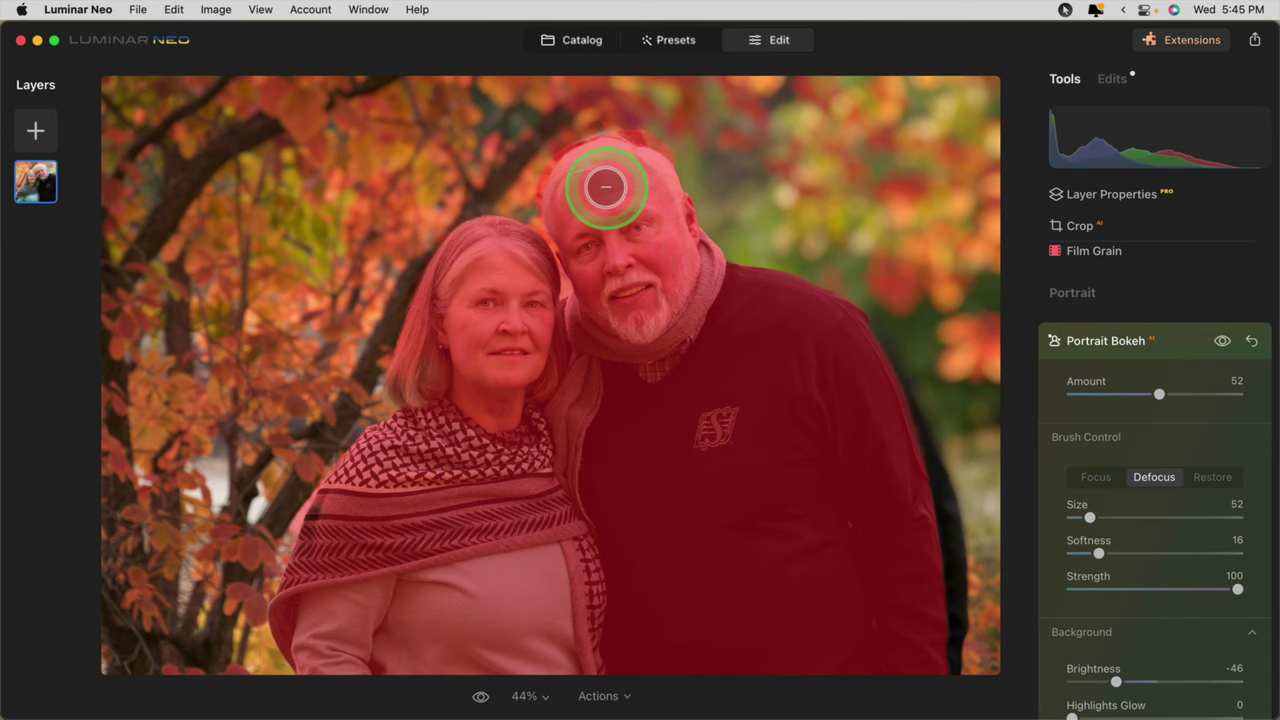
Zoom in on the faces and defocus the edge around the man's head with brush strength 43 and softness 79
{"action": "key", "text": "space"}
{"action": "left_click", "coordinate": [1144, 589]}
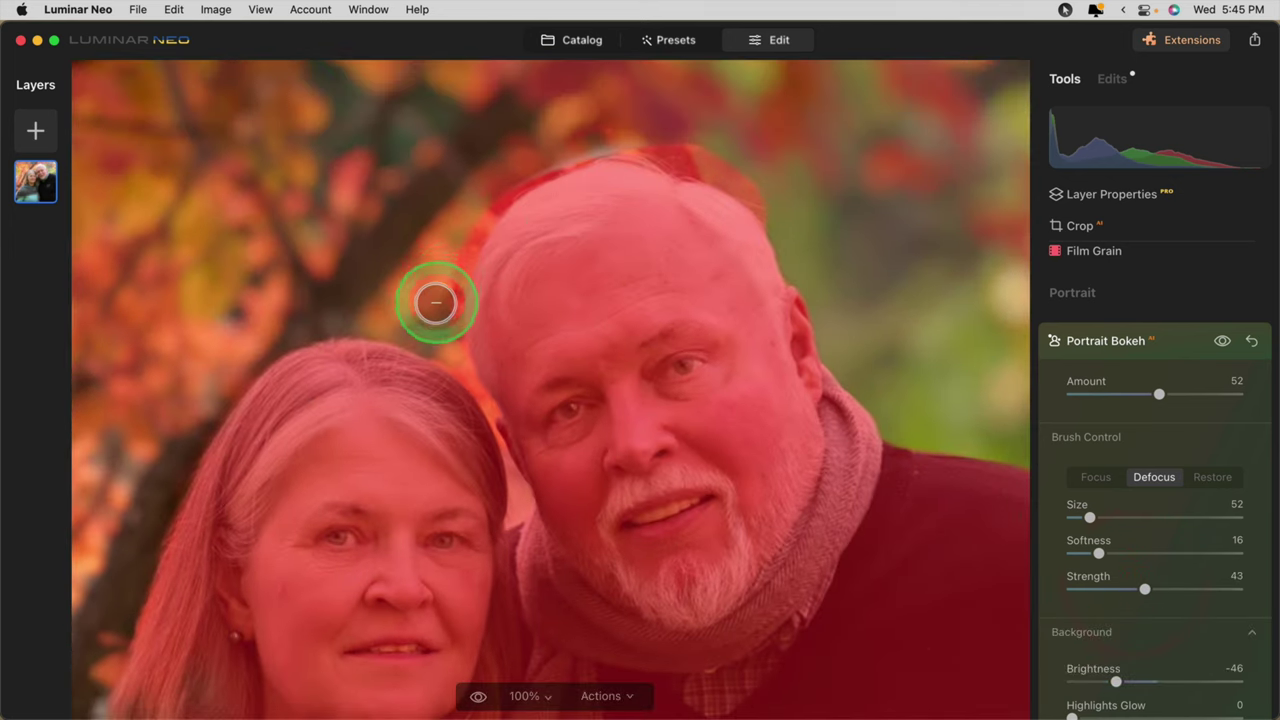
{"action": "left_click", "coordinate": [1204, 553]}
{"action": "left_click_drag", "start_coordinate": [404, 294], "coordinate": [437, 294]}
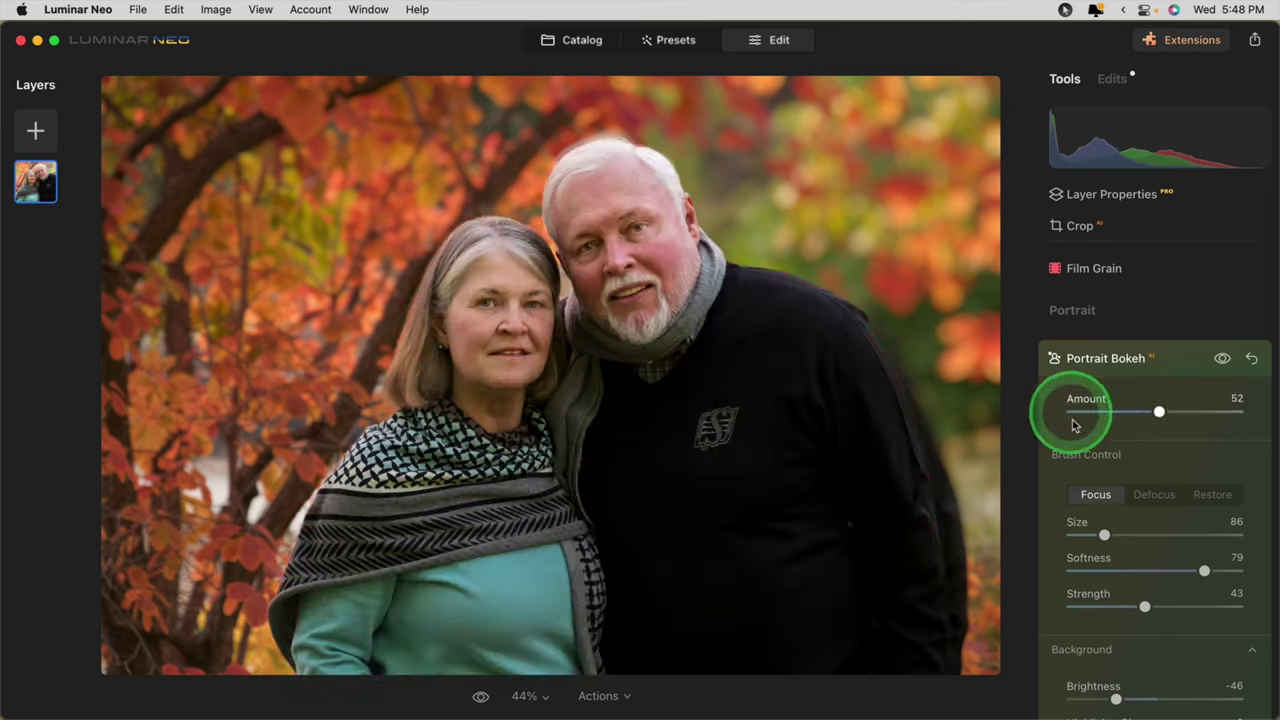
Reduce the Portrait Bokeh amount to 29 and compare the photo with the effect hidden
{"action": "left_click_drag", "start_coordinate": [1159, 413], "coordinate": [1119, 410]}
{"action": "left_click", "coordinate": [1119, 410]}
{"action": "left_click", "coordinate": [1221, 115]}
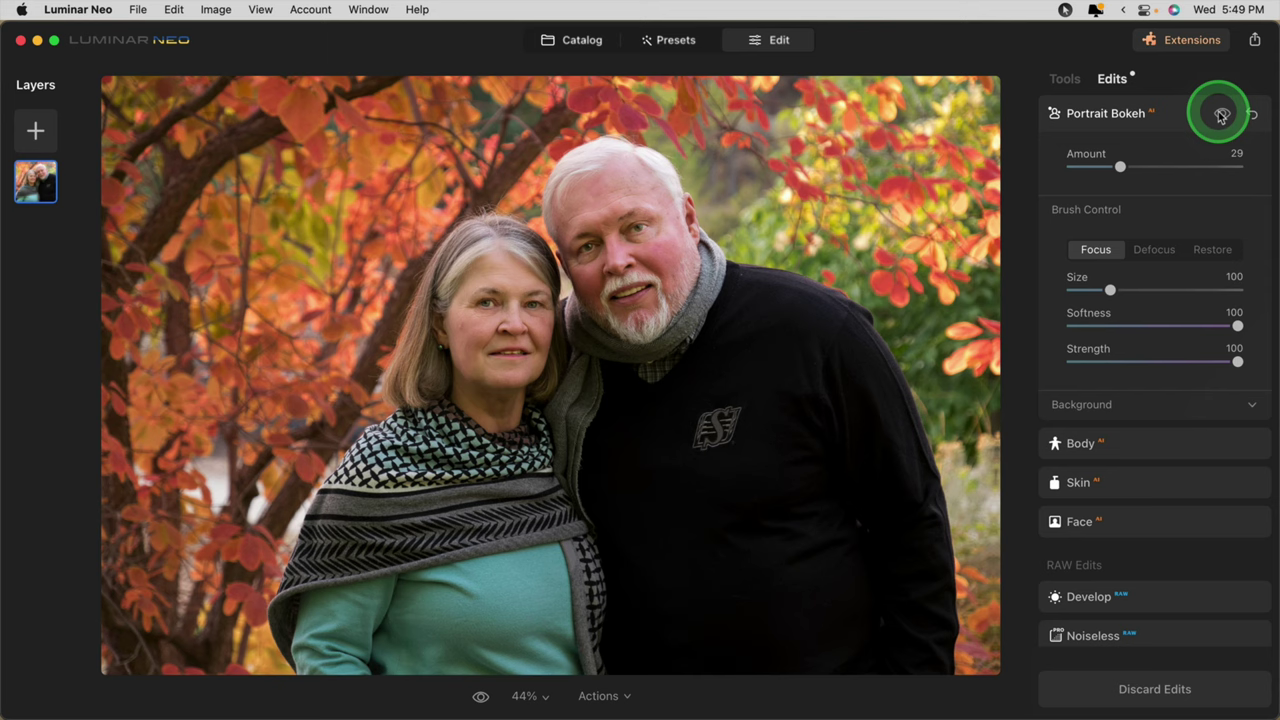
{"action": "left_click_drag", "start_coordinate": [1221, 115], "coordinate": [1221, 115]}
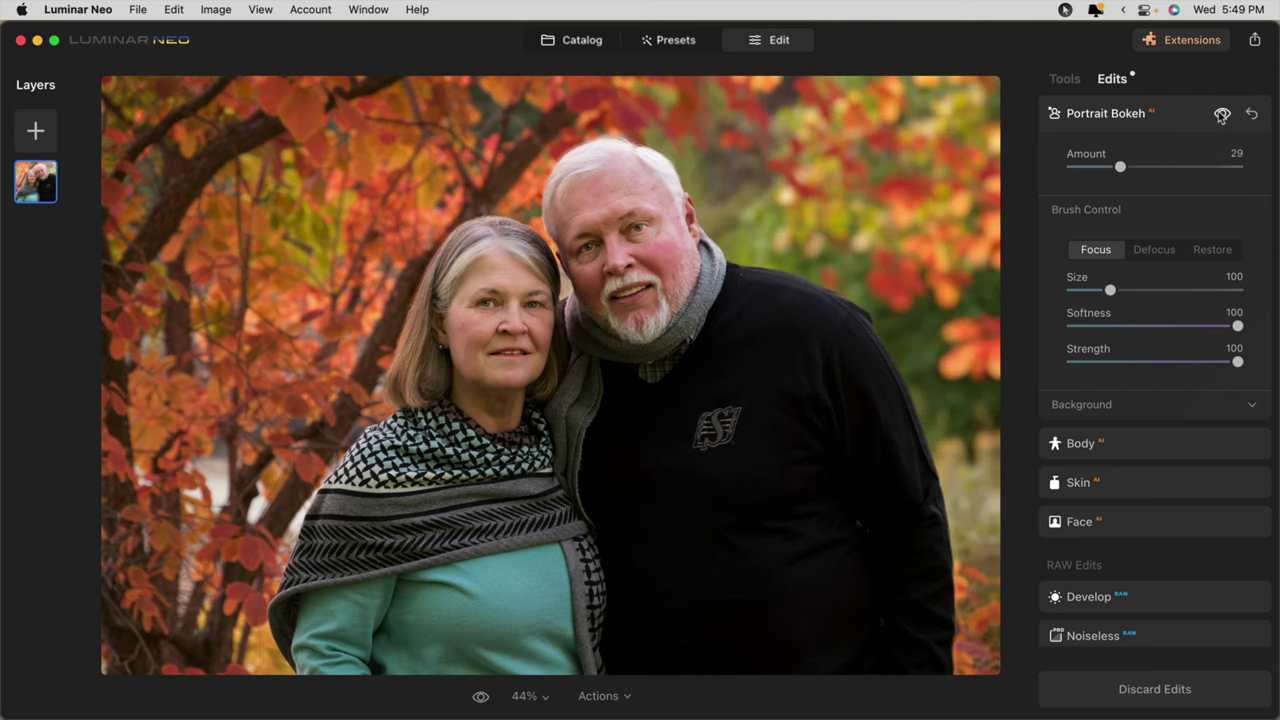
Set the bokeh background's brightness to -70 and Highlights Glow to 9
{"action": "left_click", "coordinate": [1089, 404]}
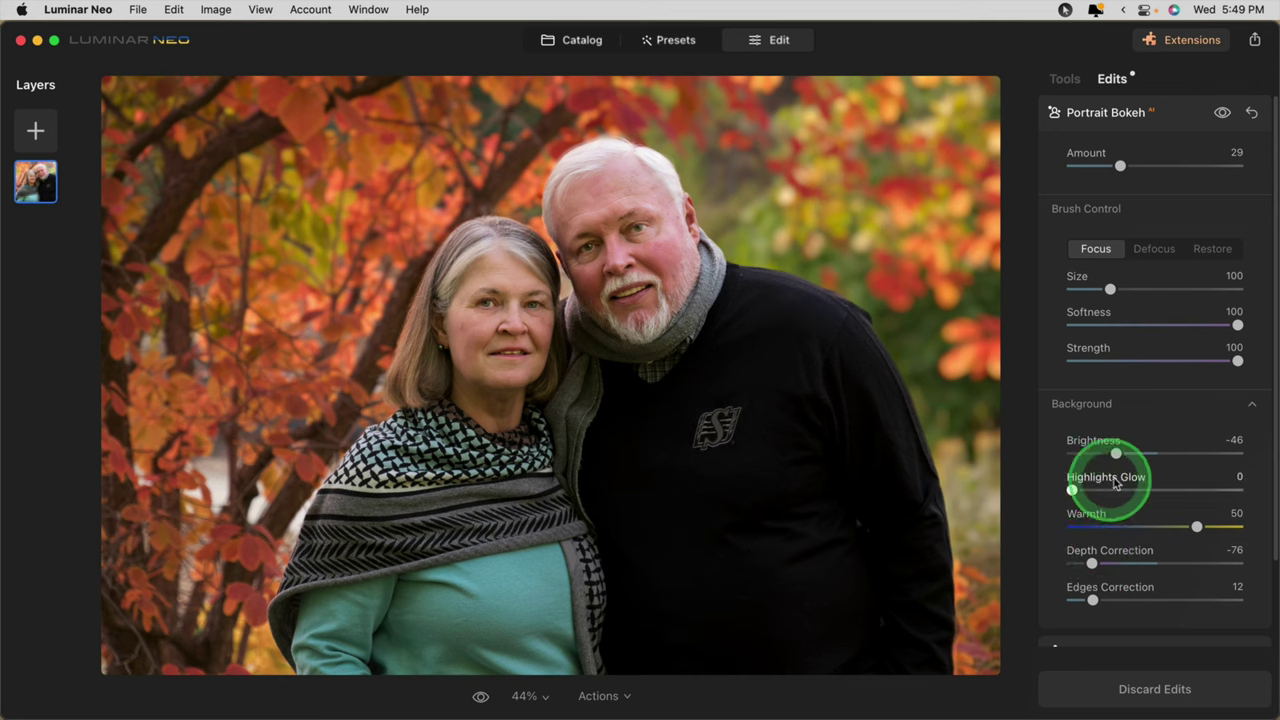
{"action": "left_click_drag", "start_coordinate": [1118, 455], "coordinate": [1097, 452]}
{"action": "left_click_drag", "start_coordinate": [1073, 485], "coordinate": [1087, 485]}
{"action": "left_click", "coordinate": [1094, 443]}
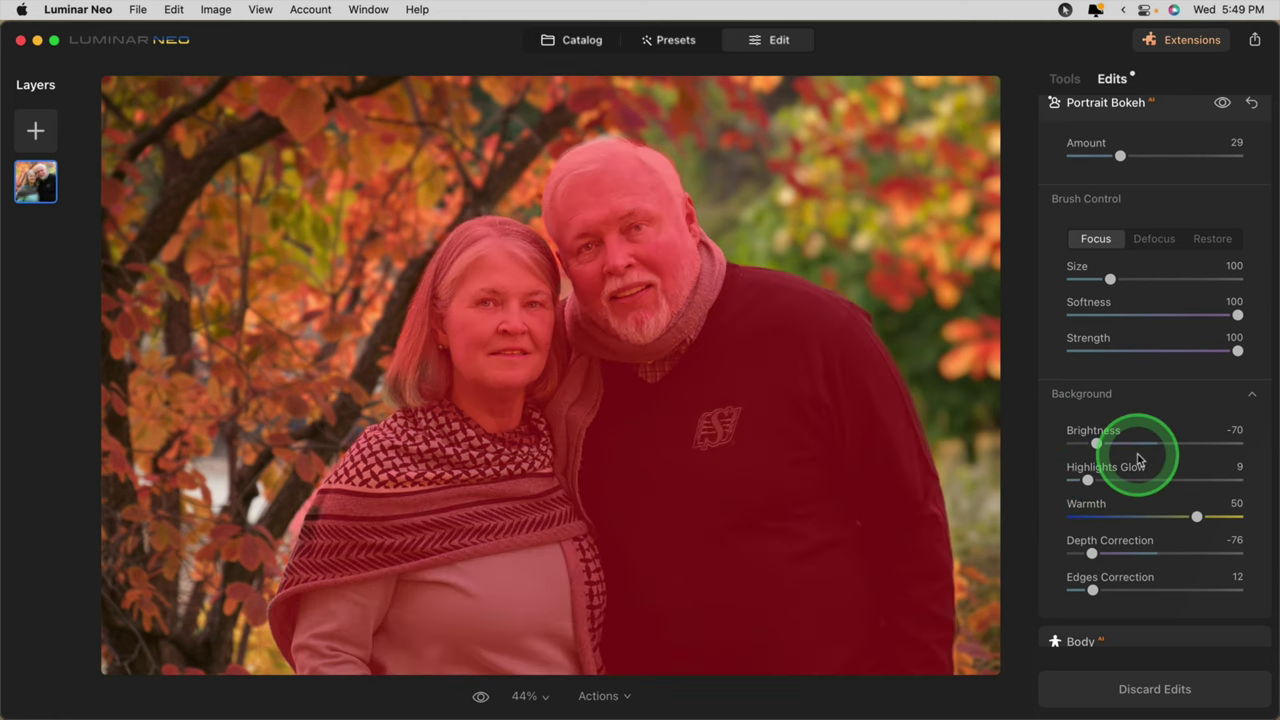
Open the Color tool with its HSL settings and set Remove Color Cast to 14
{"action": "left_click", "coordinate": [1064, 77]}
{"action": "scroll", "coordinate": [1149, 366], "scroll_direction": "down", "scroll_amount": 4}
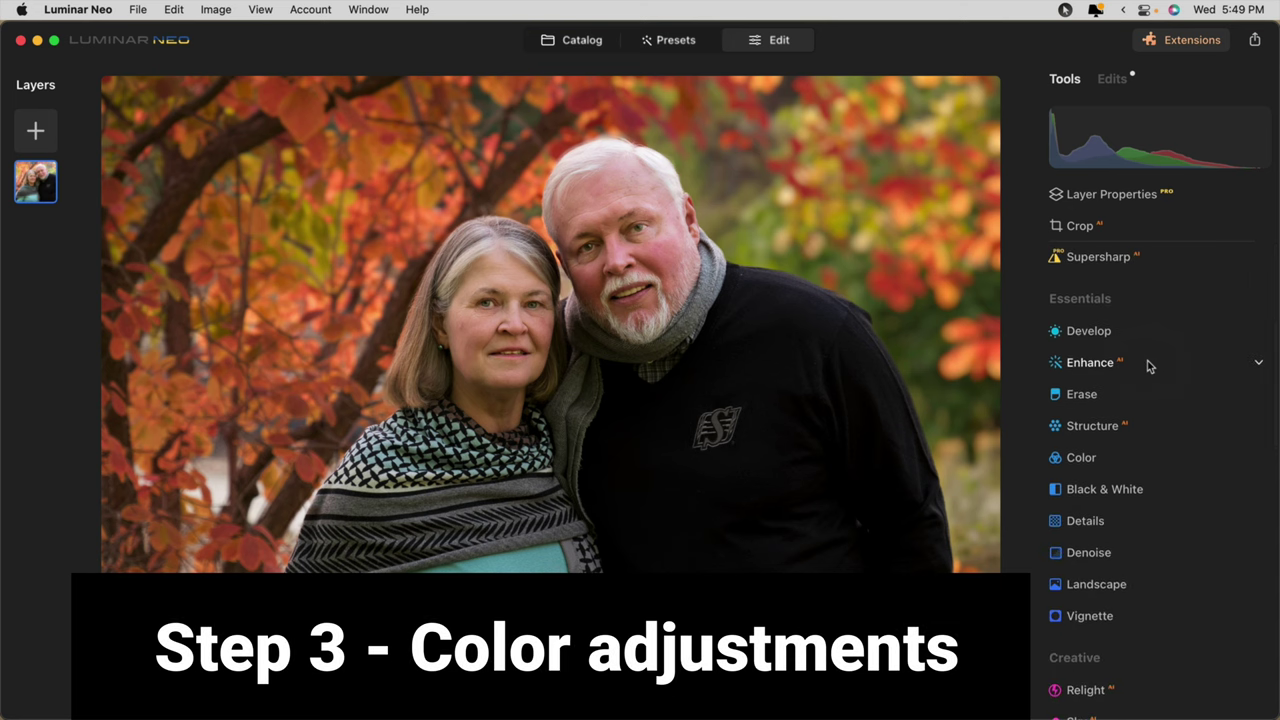
{"action": "left_click", "coordinate": [1087, 458]}
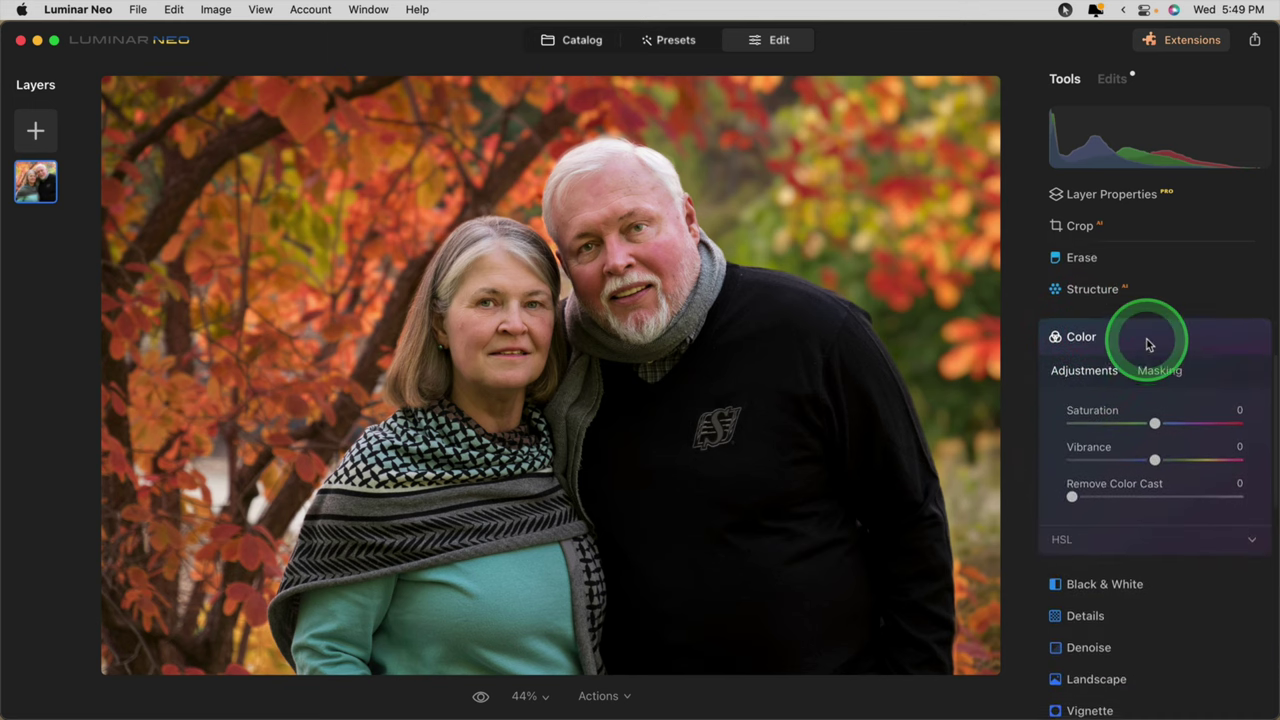
{"action": "left_click", "coordinate": [1100, 534]}
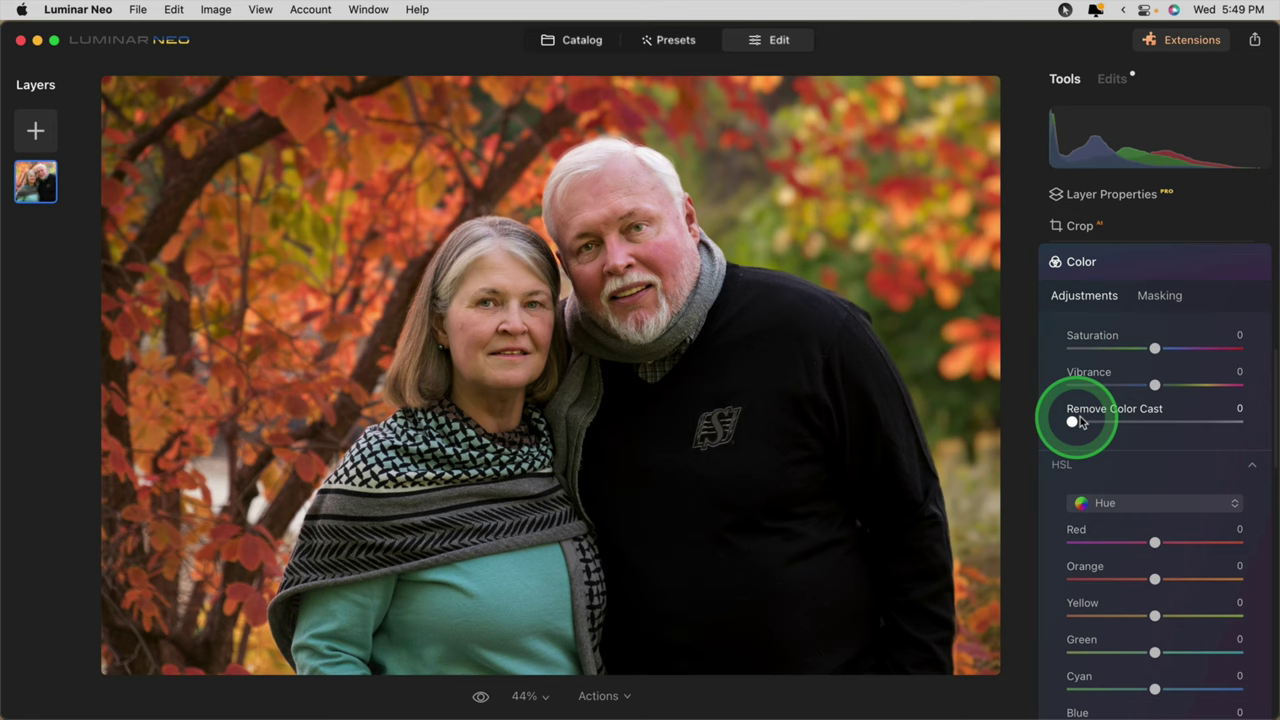
{"action": "left_click_drag", "start_coordinate": [1073, 421], "coordinate": [1074, 423]}
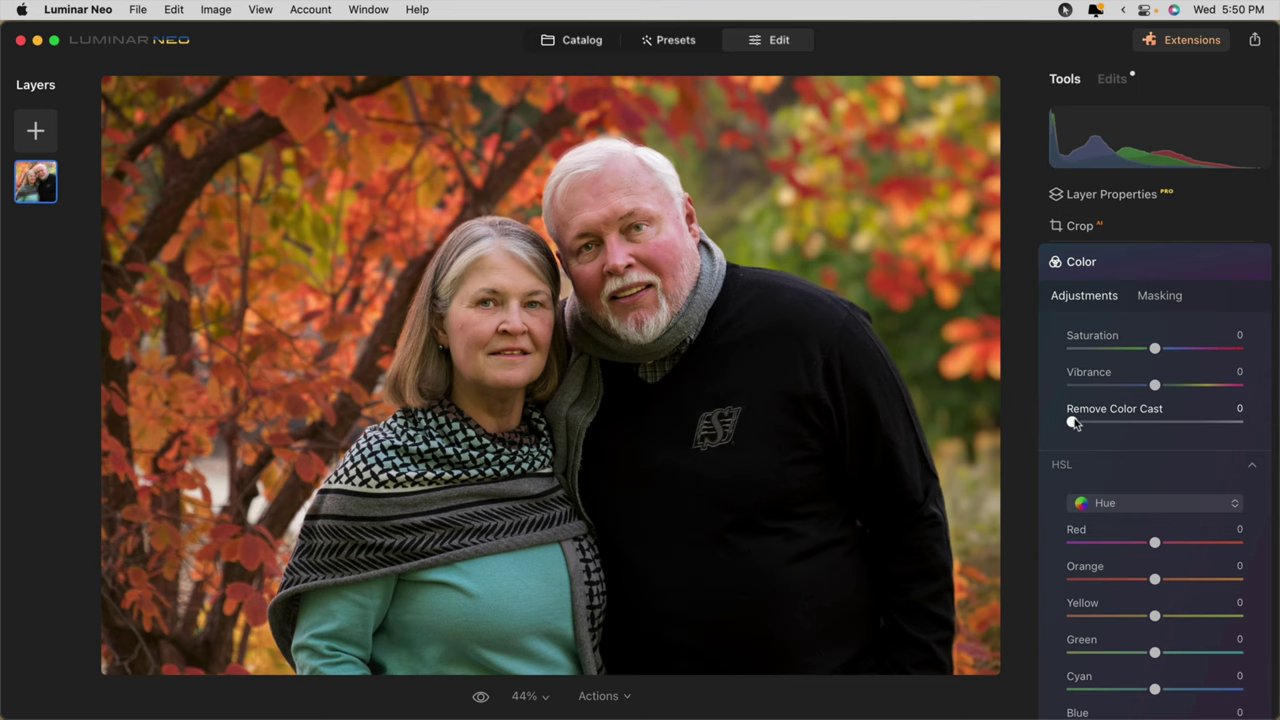
{"action": "mouse_move", "coordinate": [1074, 423]}
{"action": "left_mouse_down"}
{"action": "mouse_move", "coordinate": [1157, 421]}
{"action": "mouse_move", "coordinate": [1059, 413]}
{"action": "mouse_move", "coordinate": [1201, 420]}
{"action": "mouse_move", "coordinate": [1062, 416]}
{"action": "mouse_move", "coordinate": [1099, 419]}
{"action": "left_mouse_up"}
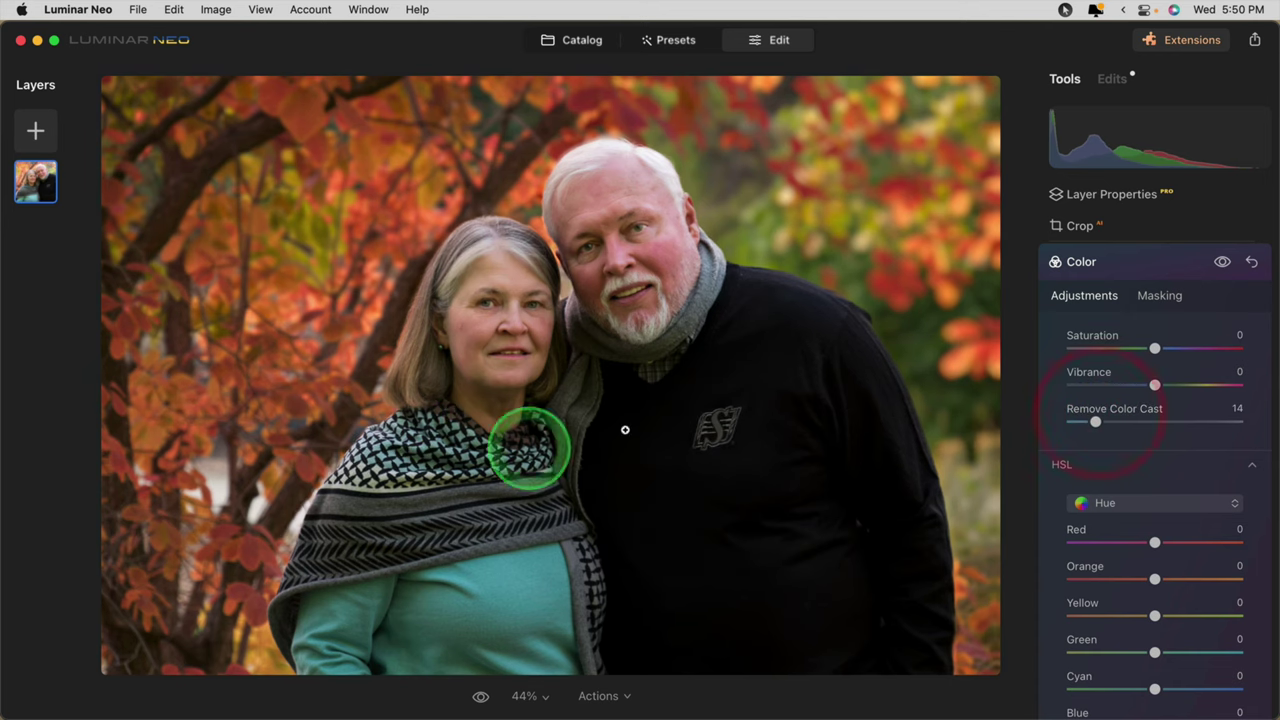
Set the HSL luminance of orange to 29 and of red to 13
{"action": "scroll", "coordinate": [1133, 472], "scroll_direction": "down", "scroll_amount": 2}
{"action": "left_click", "coordinate": [1146, 412]}
{"action": "left_click", "coordinate": [1132, 474]}
{"action": "left_click", "coordinate": [1155, 451]}
{"action": "left_click_drag", "start_coordinate": [1155, 451], "coordinate": [1188, 451]}
{"action": "left_click", "coordinate": [1136, 377]}
{"action": "left_click", "coordinate": [1122, 446]}
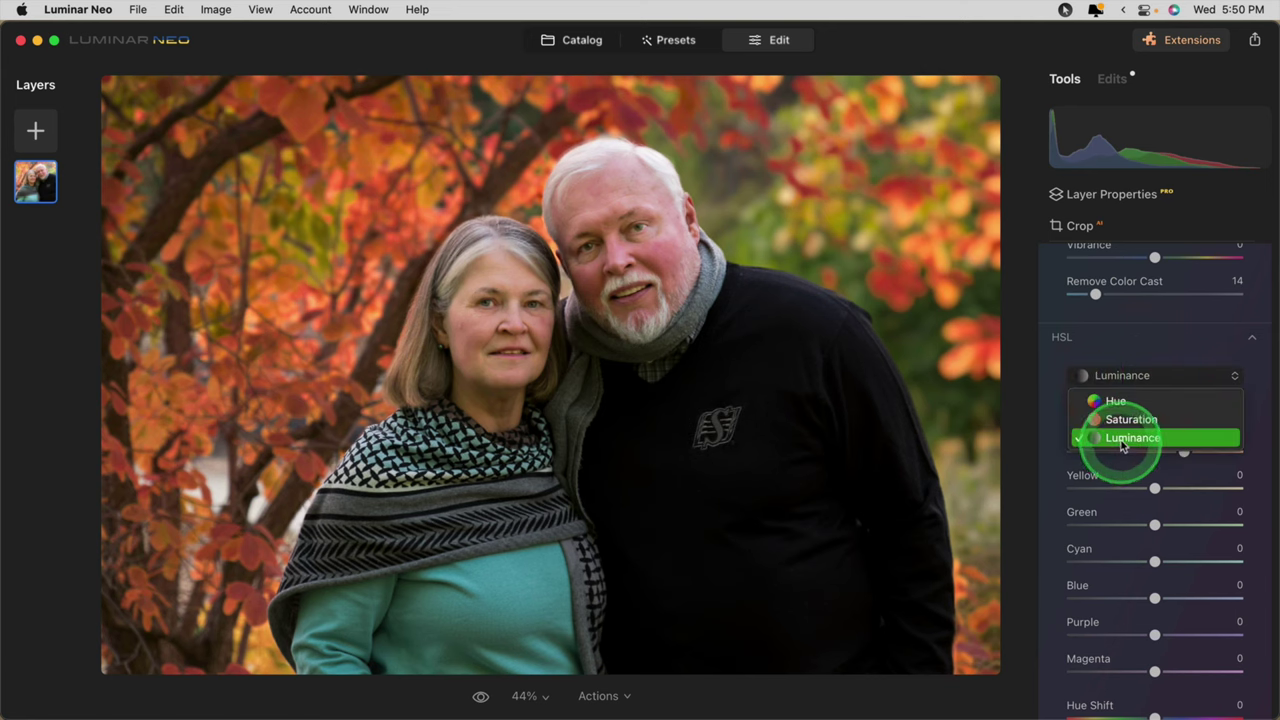
{"action": "left_click_drag", "start_coordinate": [1157, 451], "coordinate": [1188, 451]}
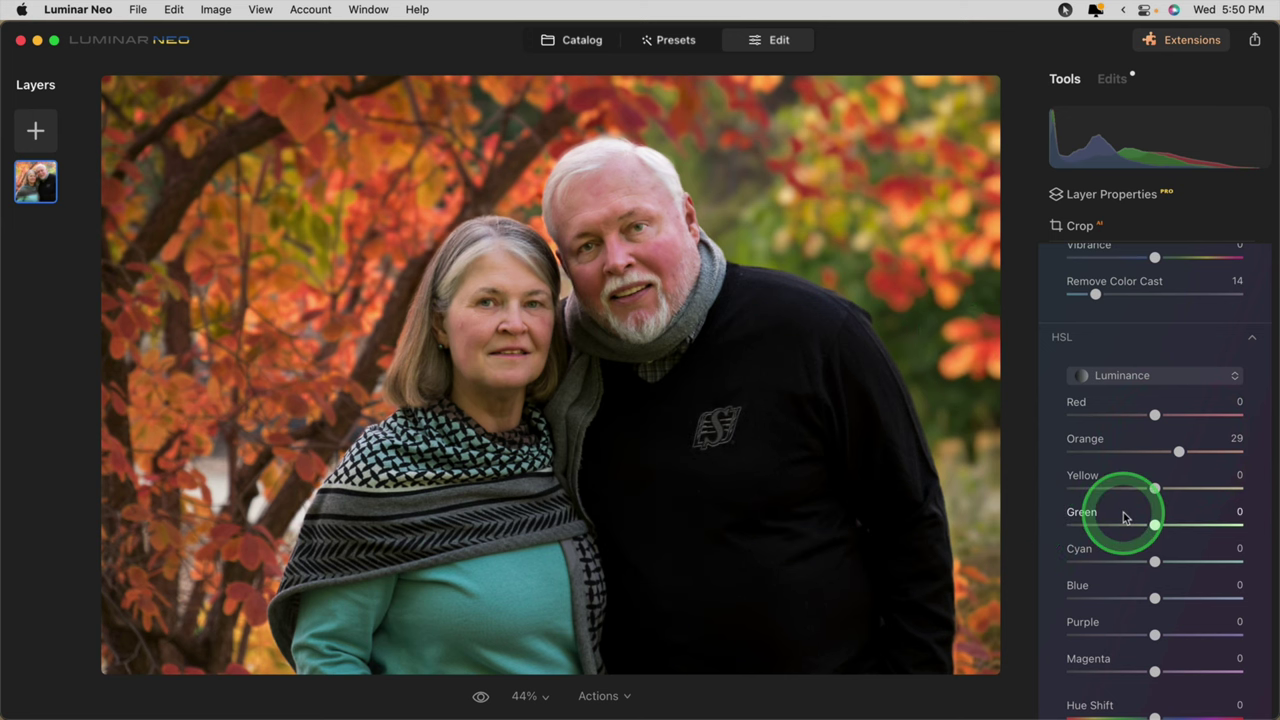
{"action": "mouse_move", "coordinate": [1154, 414]}
{"action": "left_mouse_down"}
{"action": "mouse_move", "coordinate": [1183, 414]}
{"action": "mouse_move", "coordinate": [1114, 414]}
{"action": "mouse_move", "coordinate": [1200, 414]}
{"action": "mouse_move", "coordinate": [1161, 416]}
{"action": "left_mouse_up"}
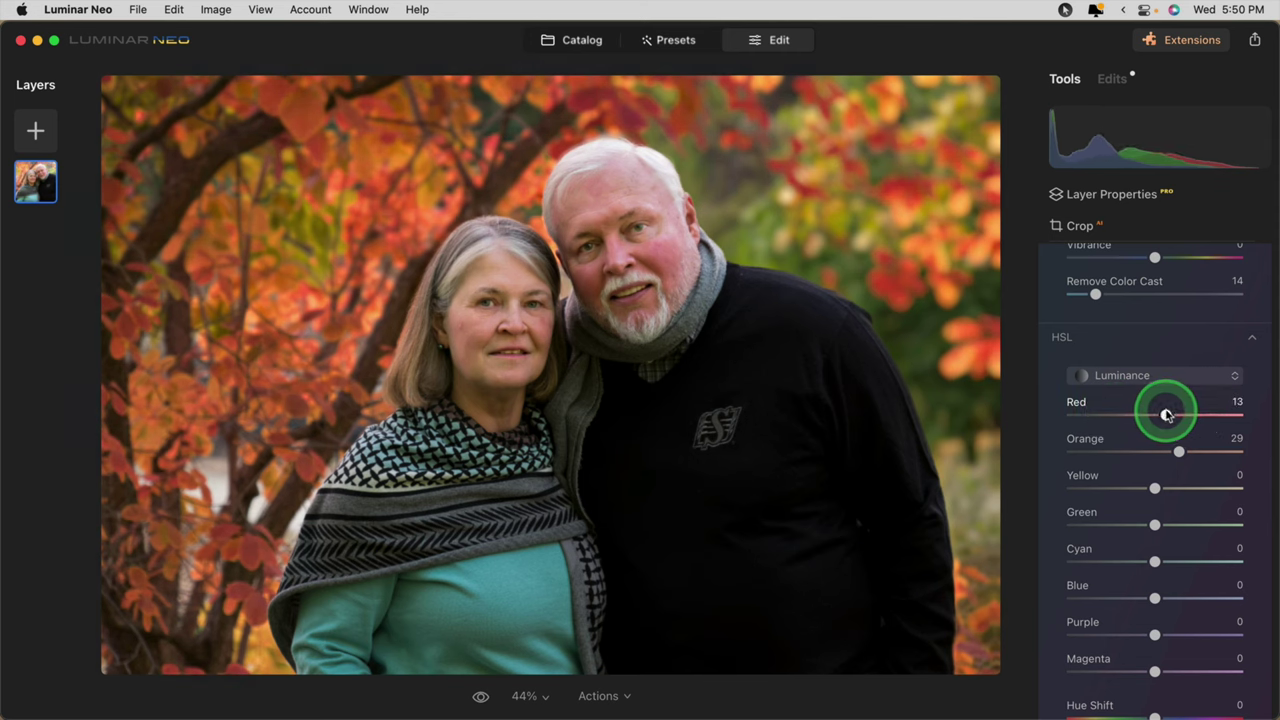
Set the HSL saturation of red to -13
{"action": "left_click", "coordinate": [1131, 375]}
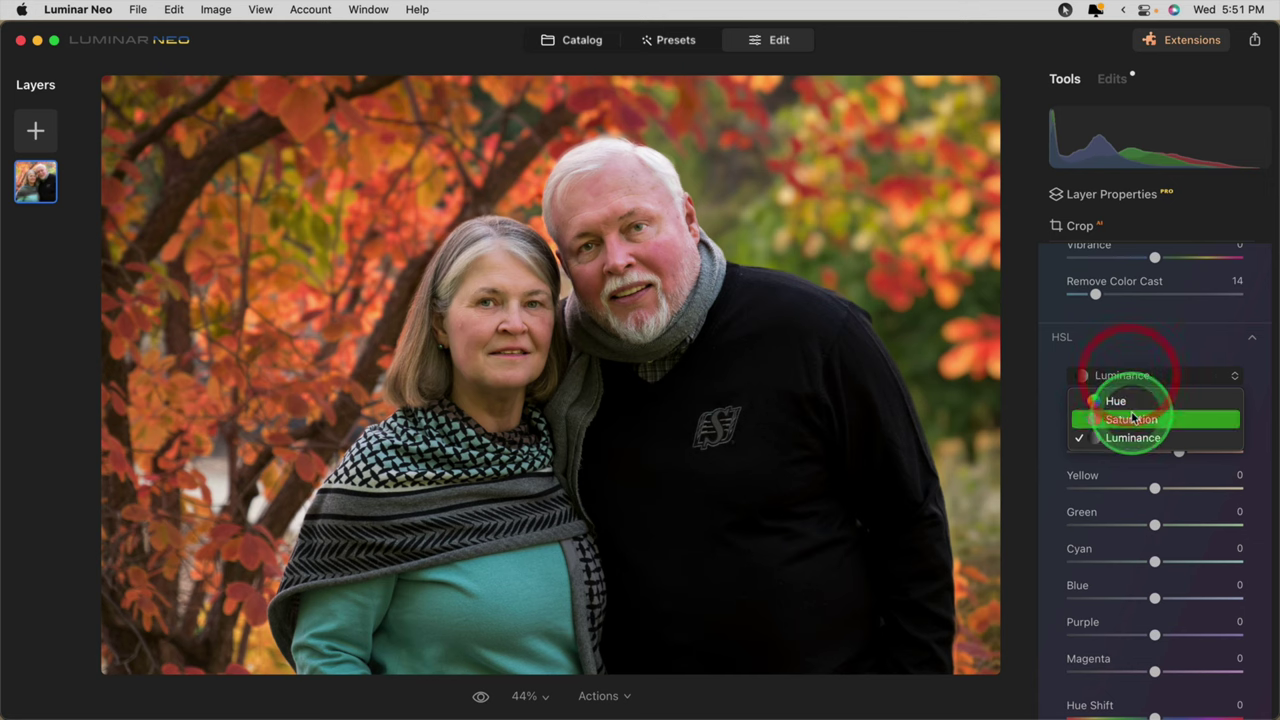
{"action": "left_click", "coordinate": [1131, 419]}
{"action": "left_click_drag", "start_coordinate": [1154, 414], "coordinate": [1152, 417]}
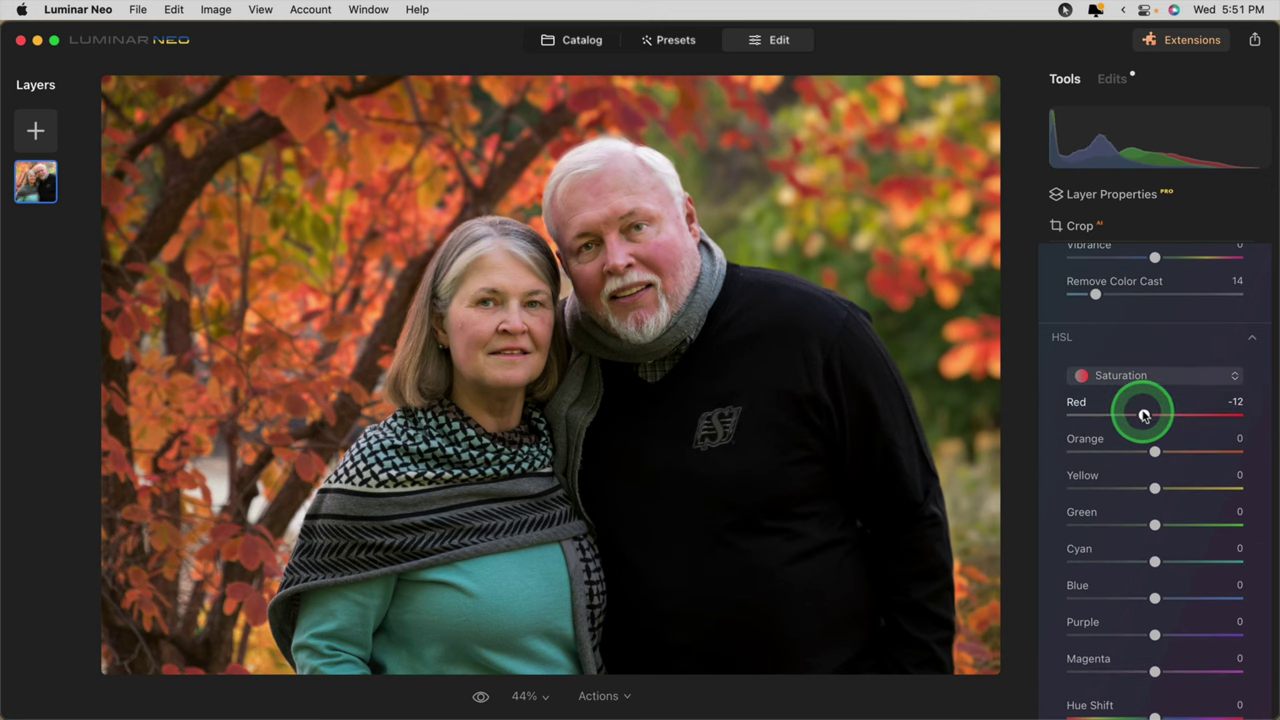
{"action": "left_click", "coordinate": [1143, 415]}
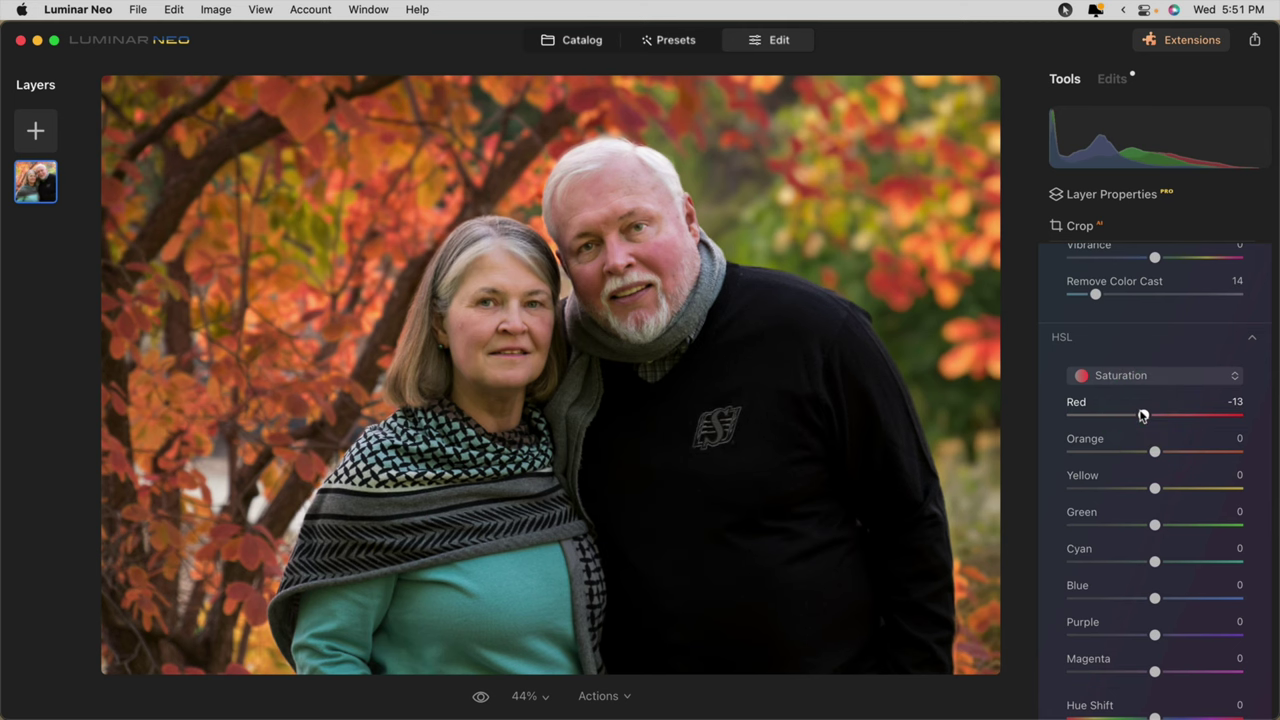
Shift the HSL hue of orange to -10 and of yellow to -9
{"action": "left_click", "coordinate": [1150, 377]}
{"action": "left_click", "coordinate": [1124, 394]}
{"action": "left_click", "coordinate": [1150, 452]}
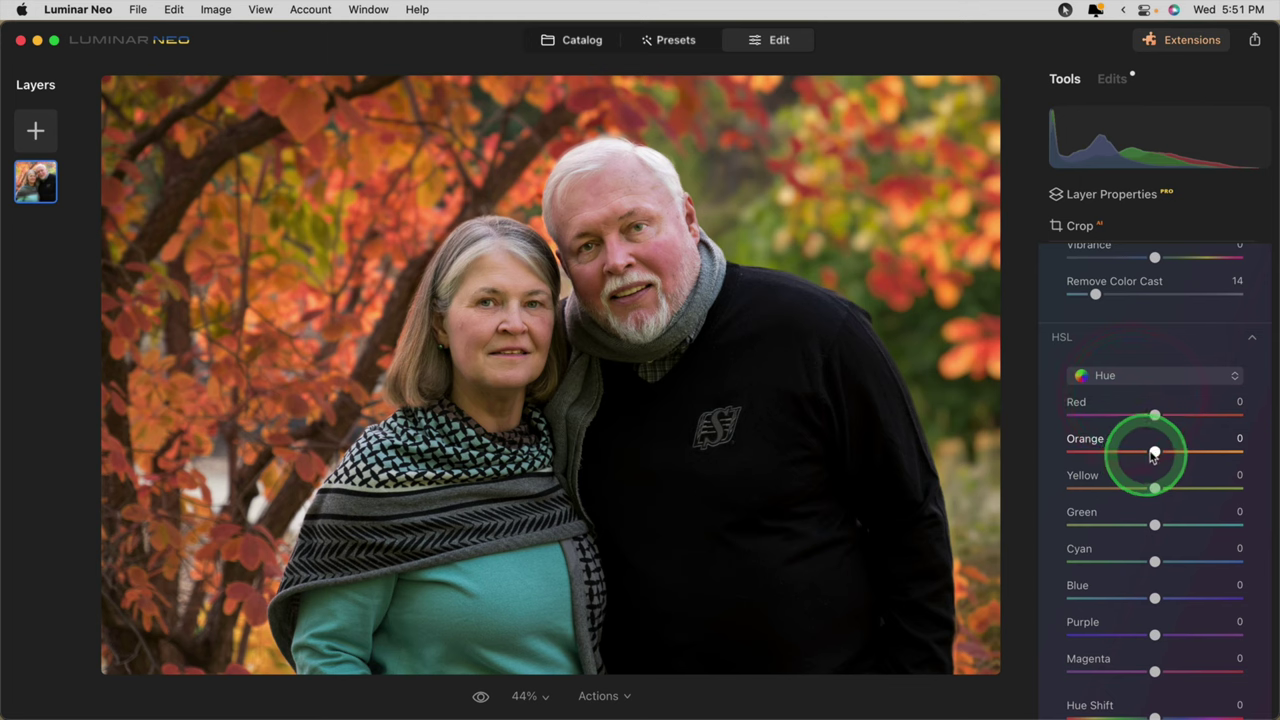
{"action": "mouse_move", "coordinate": [1155, 452]}
{"action": "left_mouse_down"}
{"action": "mouse_move", "coordinate": [1189, 452]}
{"action": "mouse_move", "coordinate": [1150, 452]}
{"action": "left_mouse_up"}
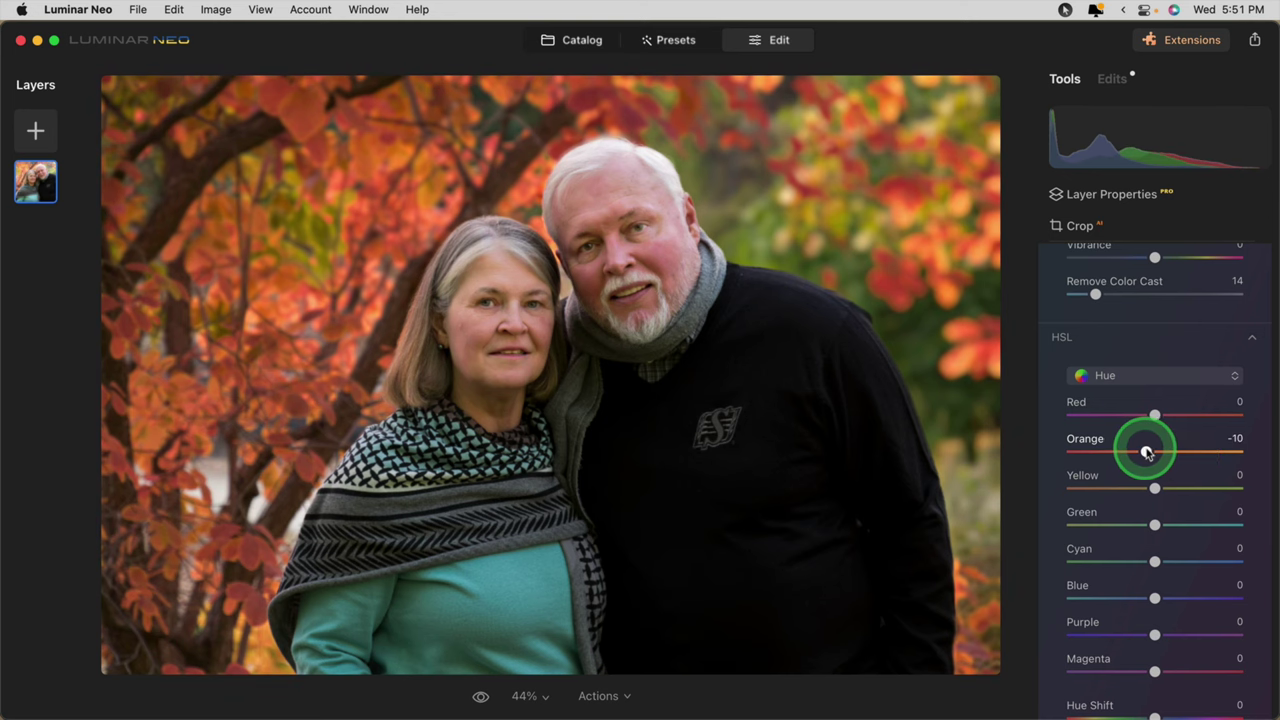
{"action": "key", "text": "super+equal"}
{"action": "left_click_drag", "start_coordinate": [1148, 452], "coordinate": [1143, 486]}
Set the HSL saturation of blue to 15 and of cyan to 14
{"action": "left_click", "coordinate": [1120, 393]}
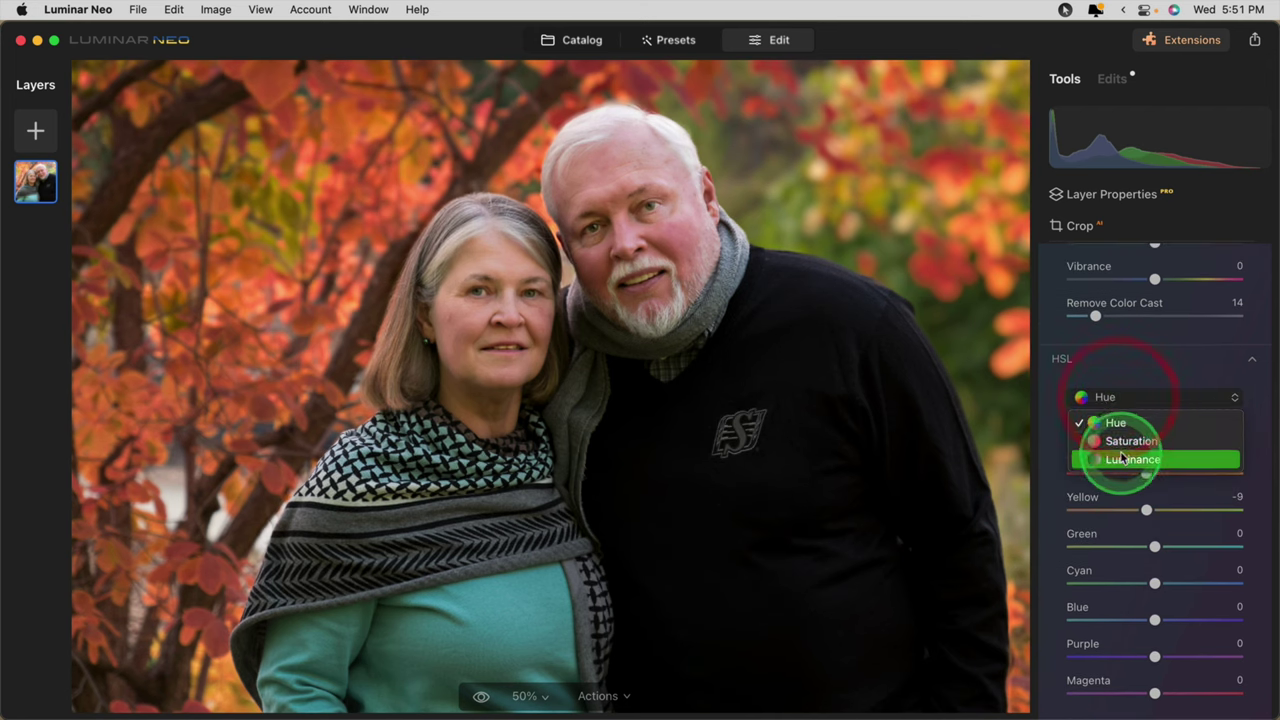
{"action": "left_click", "coordinate": [1124, 443]}
{"action": "mouse_move", "coordinate": [1155, 605]}
{"action": "left_mouse_down"}
{"action": "mouse_move", "coordinate": [1178, 605]}
{"action": "mouse_move", "coordinate": [1167, 605]}
{"action": "left_mouse_up"}
{"action": "left_click_drag", "start_coordinate": [1155, 568], "coordinate": [1165, 567]}
Compare the portrait with and without the Color adjustments
{"action": "scroll", "coordinate": [1222, 322], "scroll_direction": "up", "scroll_amount": 3}
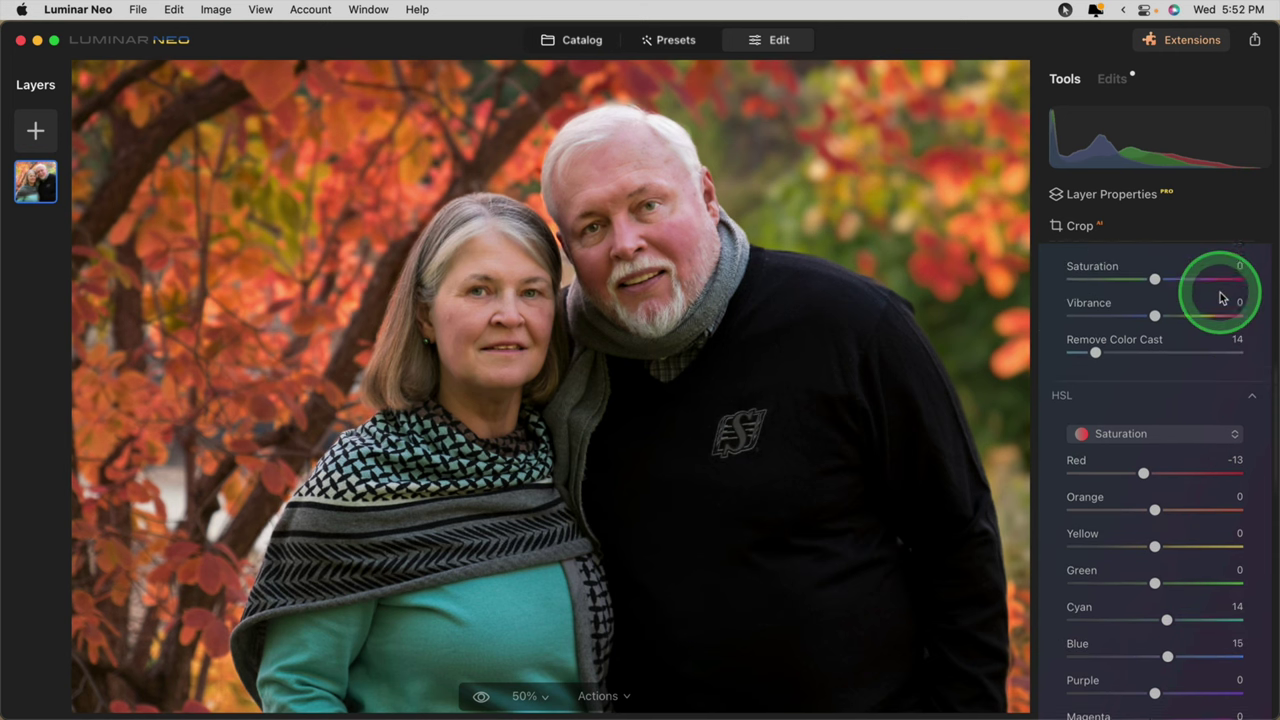
{"action": "scroll", "coordinate": [1220, 297], "scroll_direction": "up", "scroll_amount": 1}
{"action": "left_click", "coordinate": [1222, 305]}
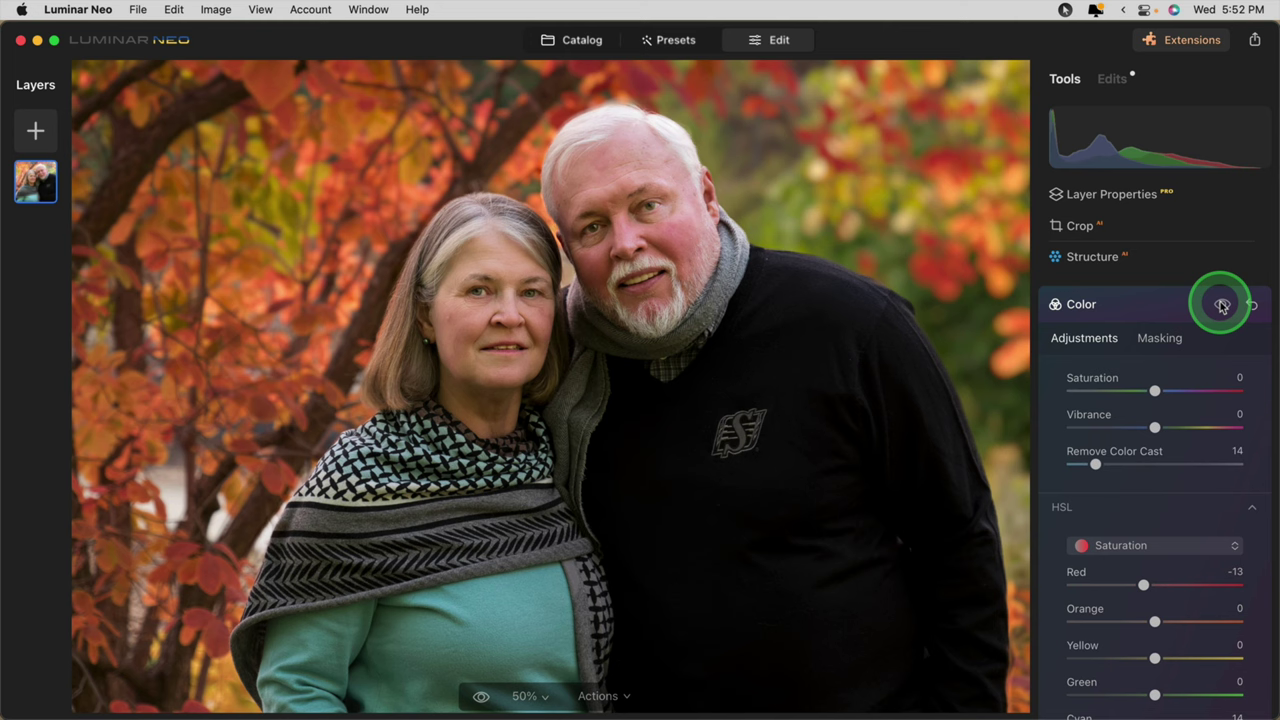
{"action": "left_click", "coordinate": [1222, 305]}
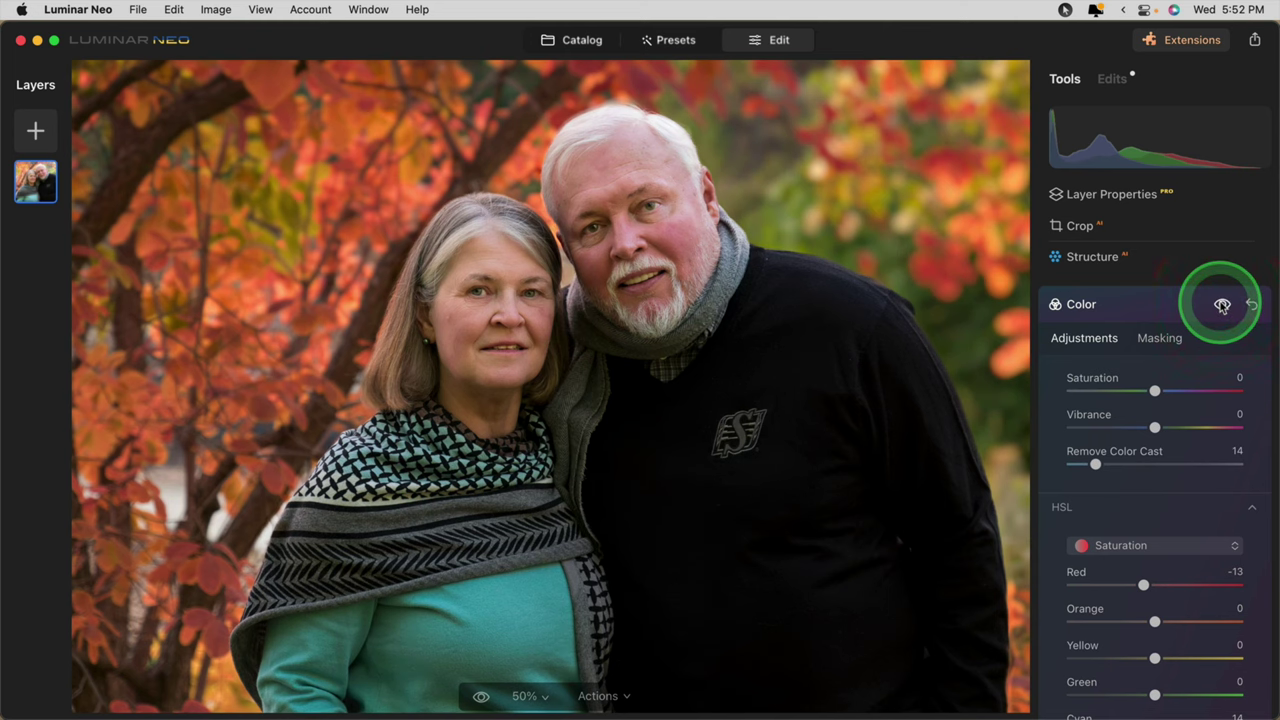
{"action": "left_click", "coordinate": [1222, 305]}
{"action": "left_click", "coordinate": [1222, 305]}
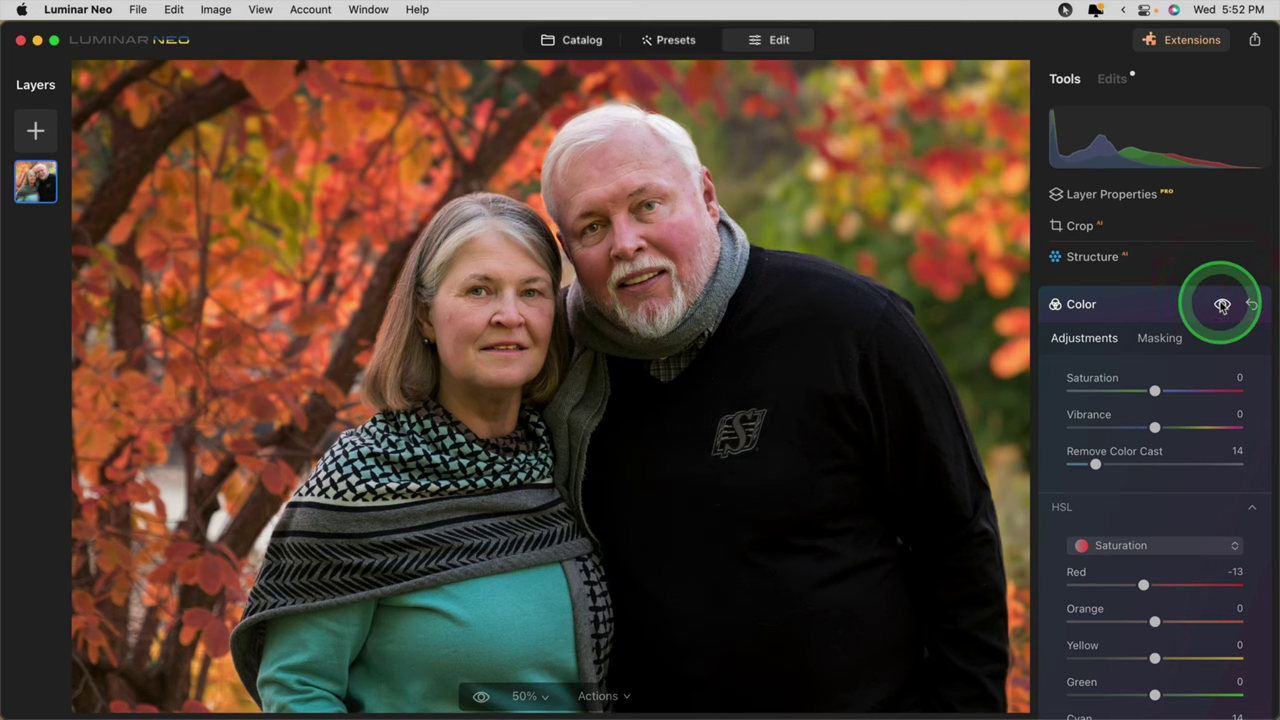
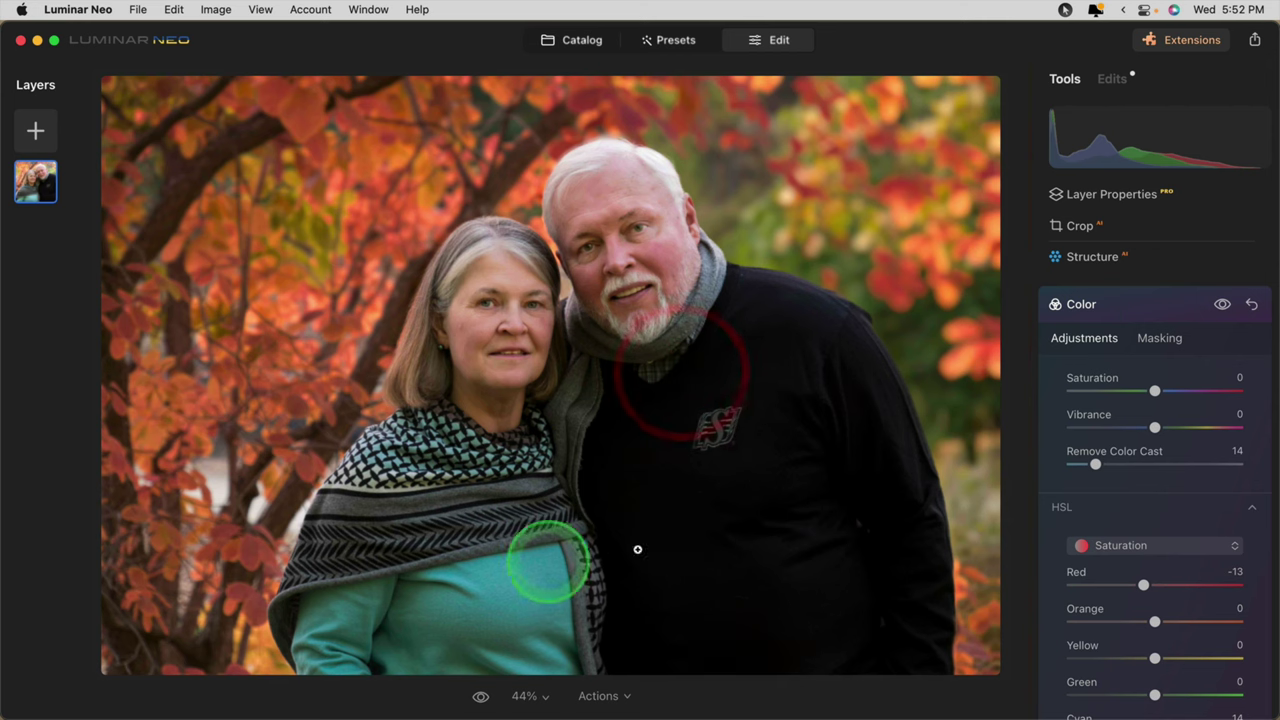
Restrict the Color adjustments to the couple with a Mask AI human mask
{"action": "left_click", "coordinate": [1159, 340]}
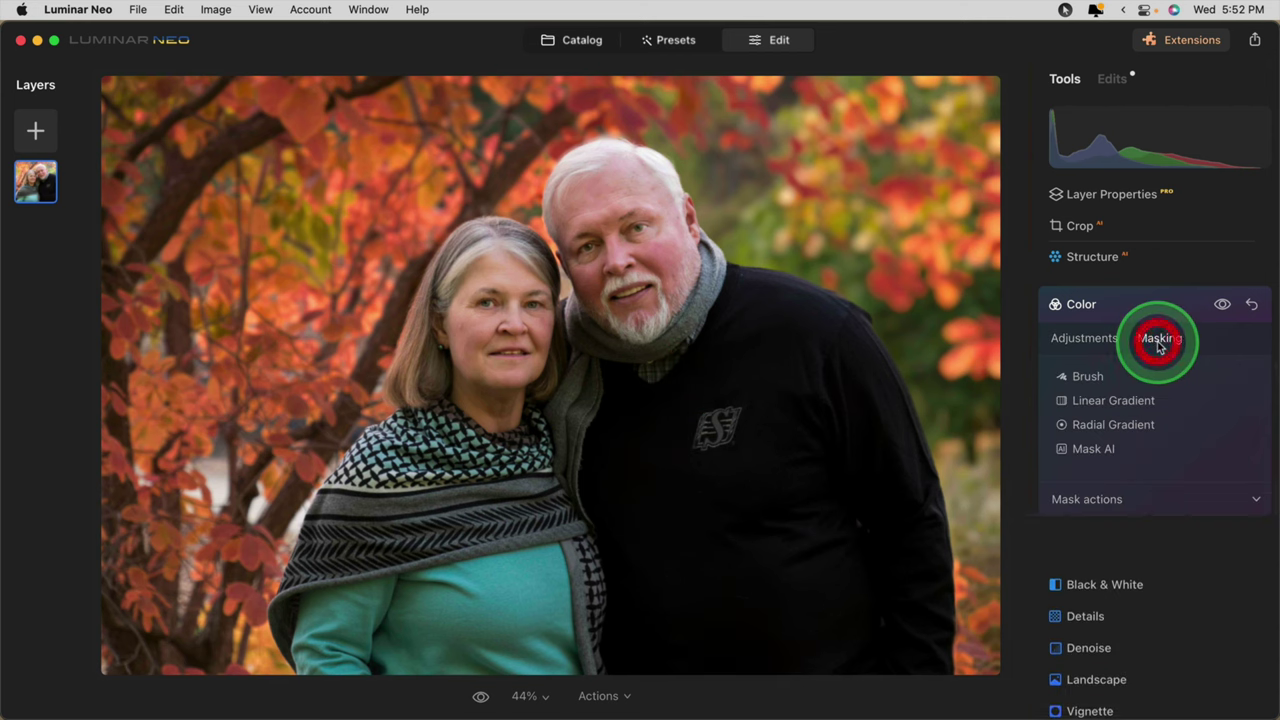
{"action": "left_click", "coordinate": [1088, 450]}
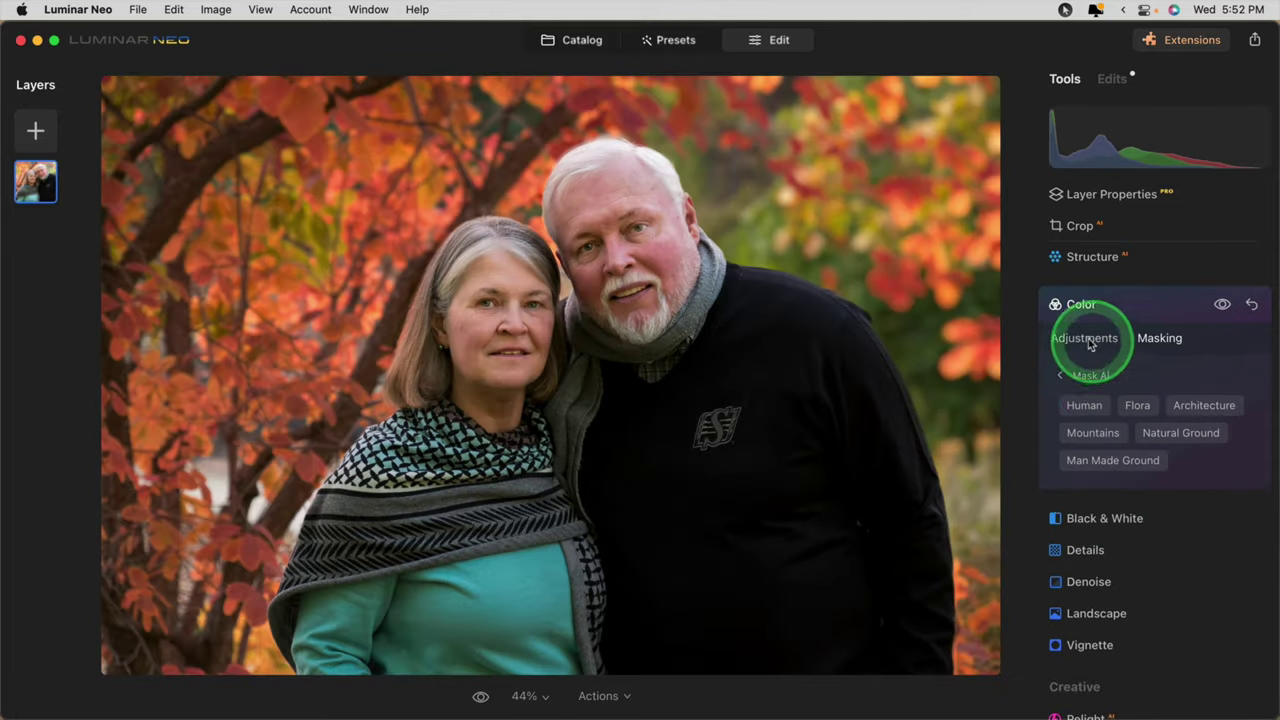
{"action": "left_click", "coordinate": [1081, 406]}
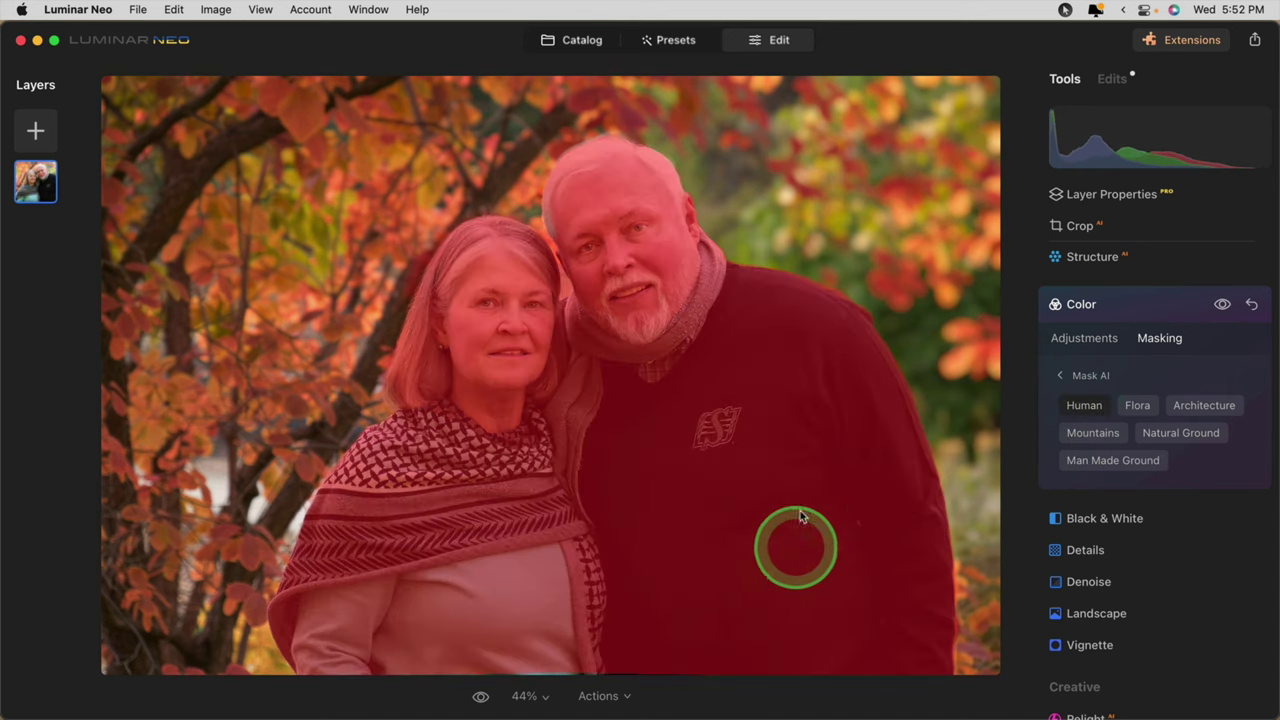
{"action": "left_click", "coordinate": [1080, 375]}
{"action": "left_click", "coordinate": [1081, 340]}
{"action": "scroll", "coordinate": [1110, 320], "scroll_direction": "down", "scroll_amount": 1}
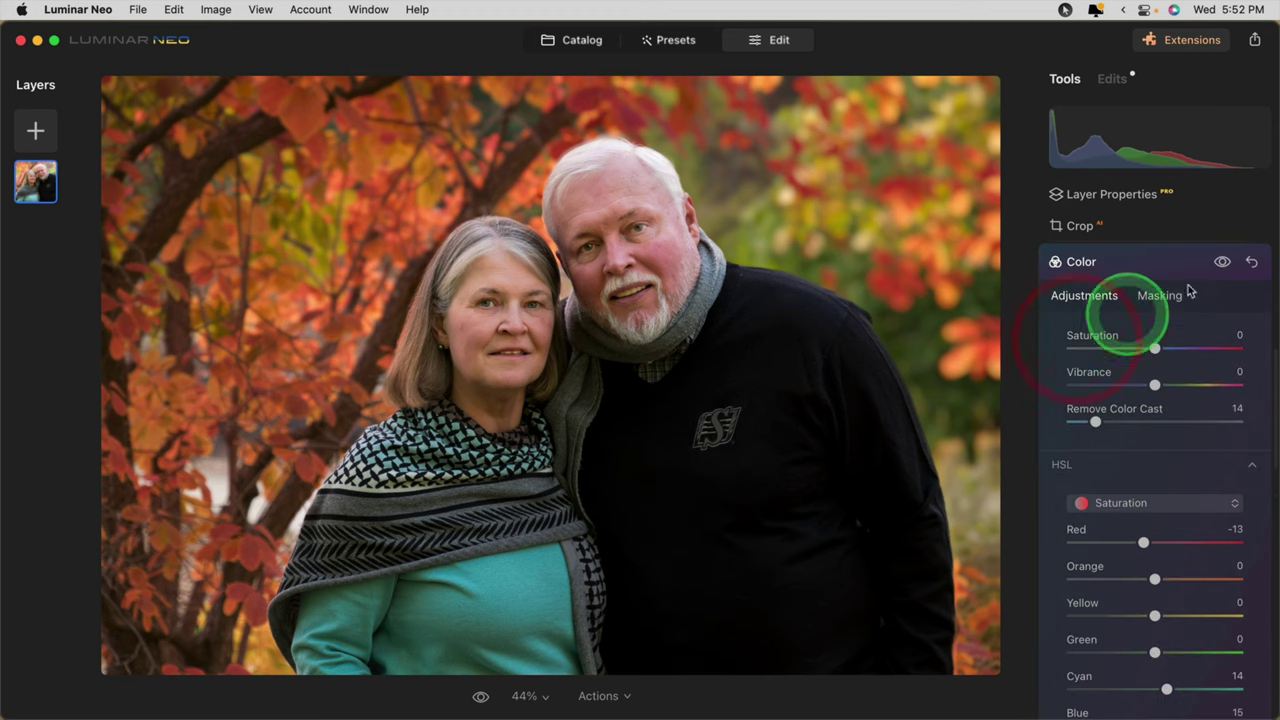
Compare the portrait with and without the Color adjustments masked to the couple
{"action": "left_click", "coordinate": [1223, 262]}
{"action": "left_click", "coordinate": [1223, 262]}
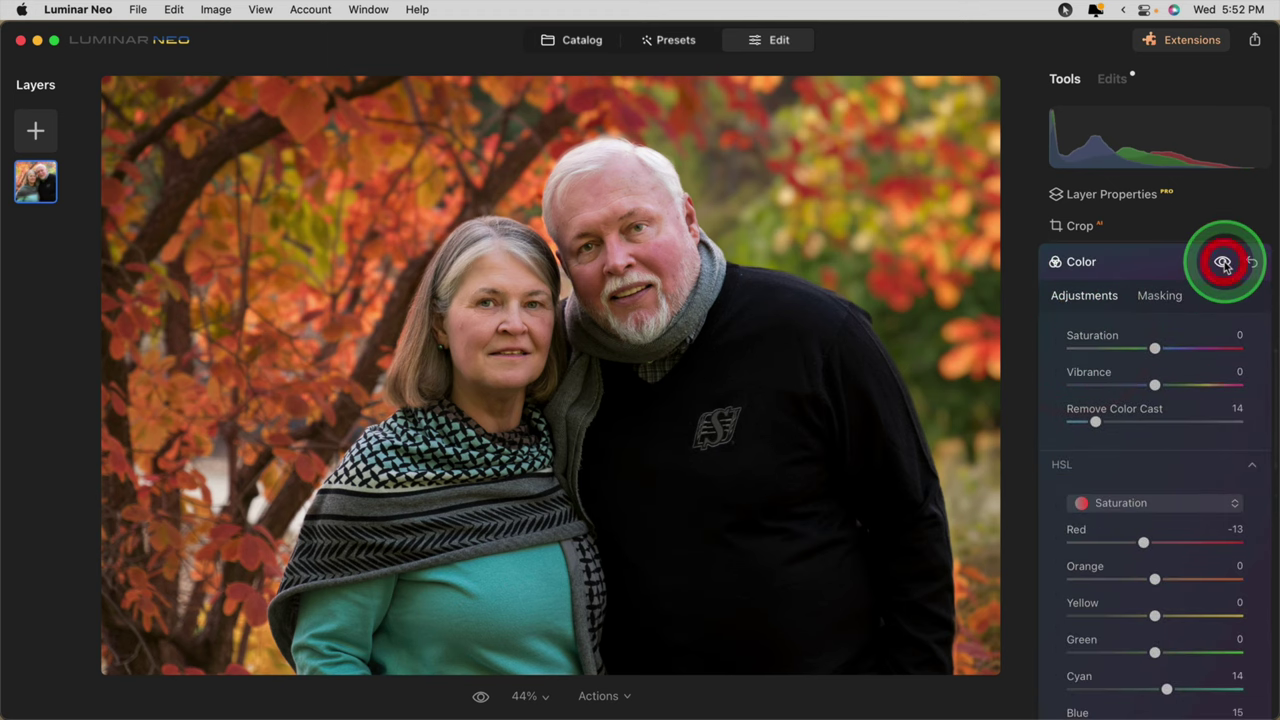
{"action": "left_click", "coordinate": [1223, 262]}
{"action": "left_click", "coordinate": [1223, 262]}
{"action": "left_click", "coordinate": [1223, 262]}
{"action": "left_click", "coordinate": [1223, 262]}
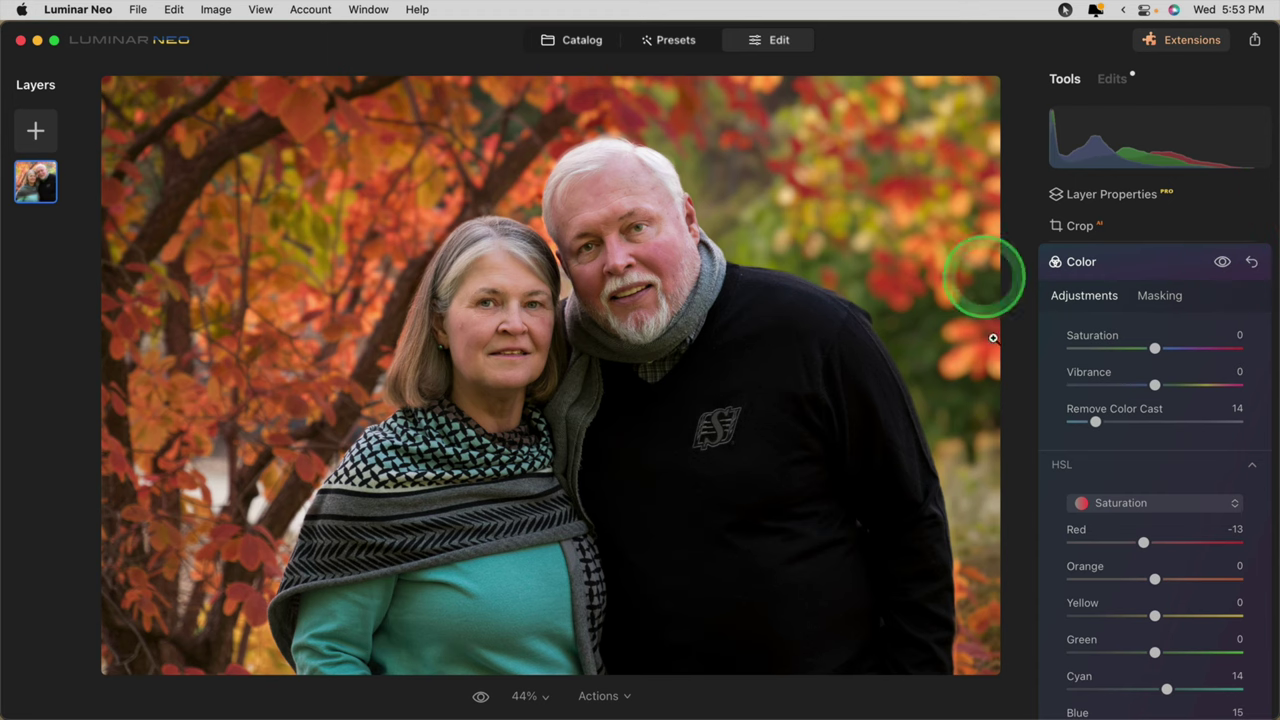
Start a new Color adjustment and set the HSL luminance of red to -5, orange to -8, yellow to -4 and green to -25
{"action": "scroll", "coordinate": [1094, 471], "scroll_direction": "up", "scroll_amount": 1}
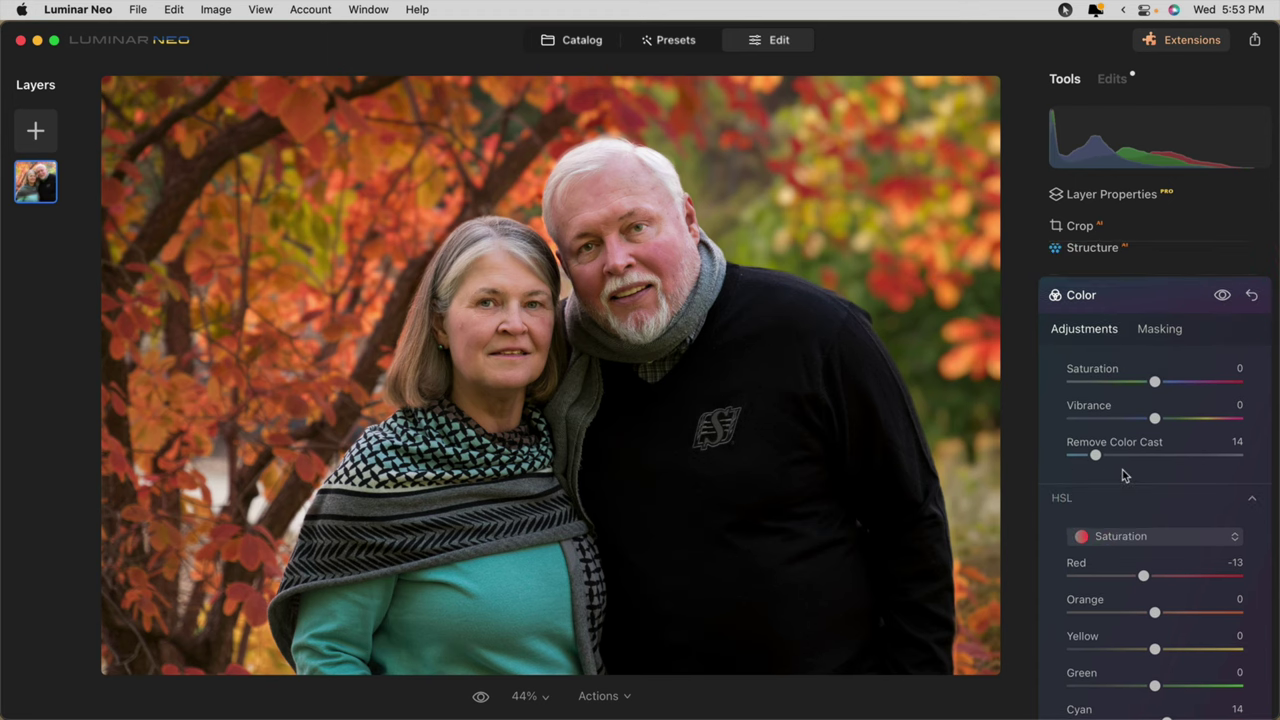
{"action": "left_click", "coordinate": [1138, 296]}
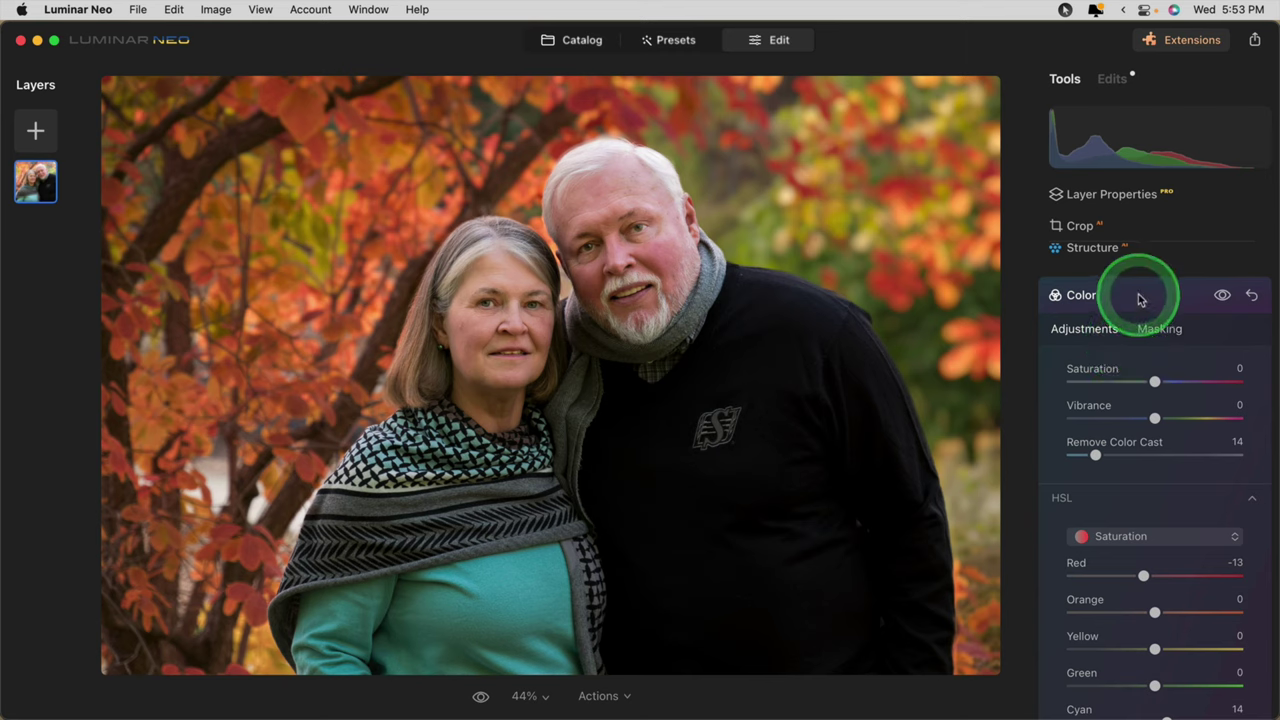
{"action": "left_click", "coordinate": [1140, 296]}
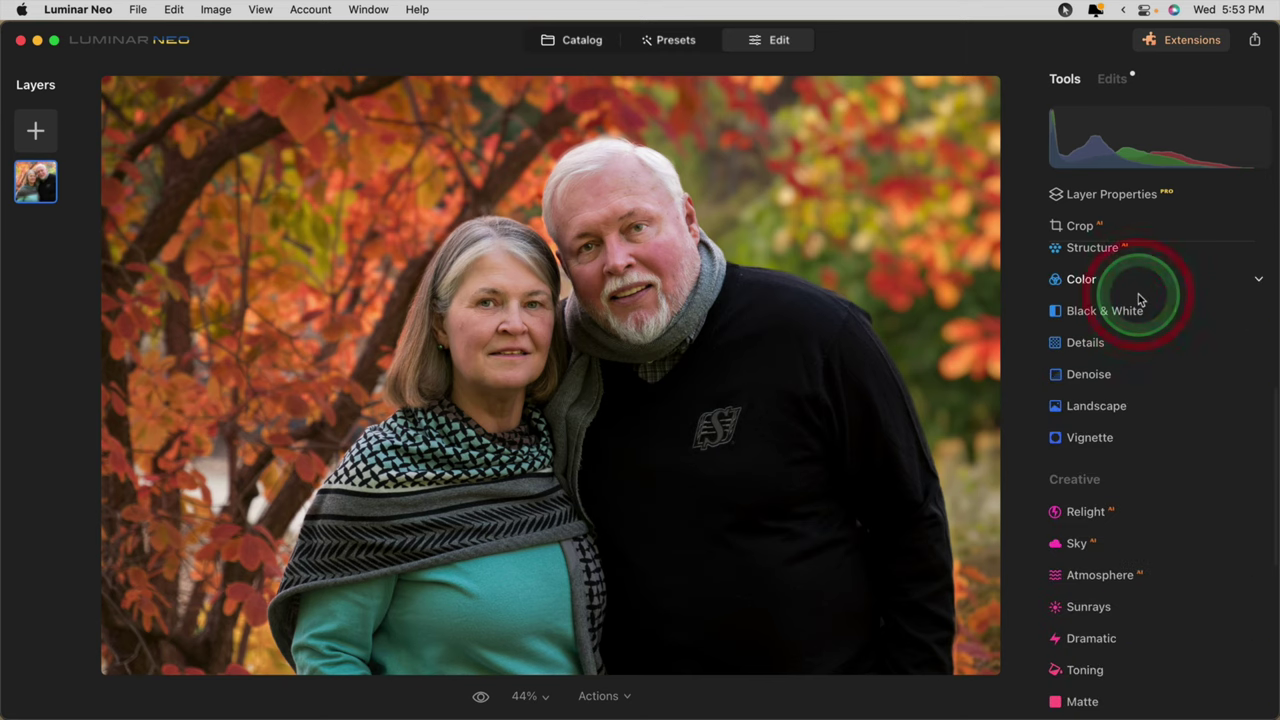
{"action": "left_click", "coordinate": [1128, 283]}
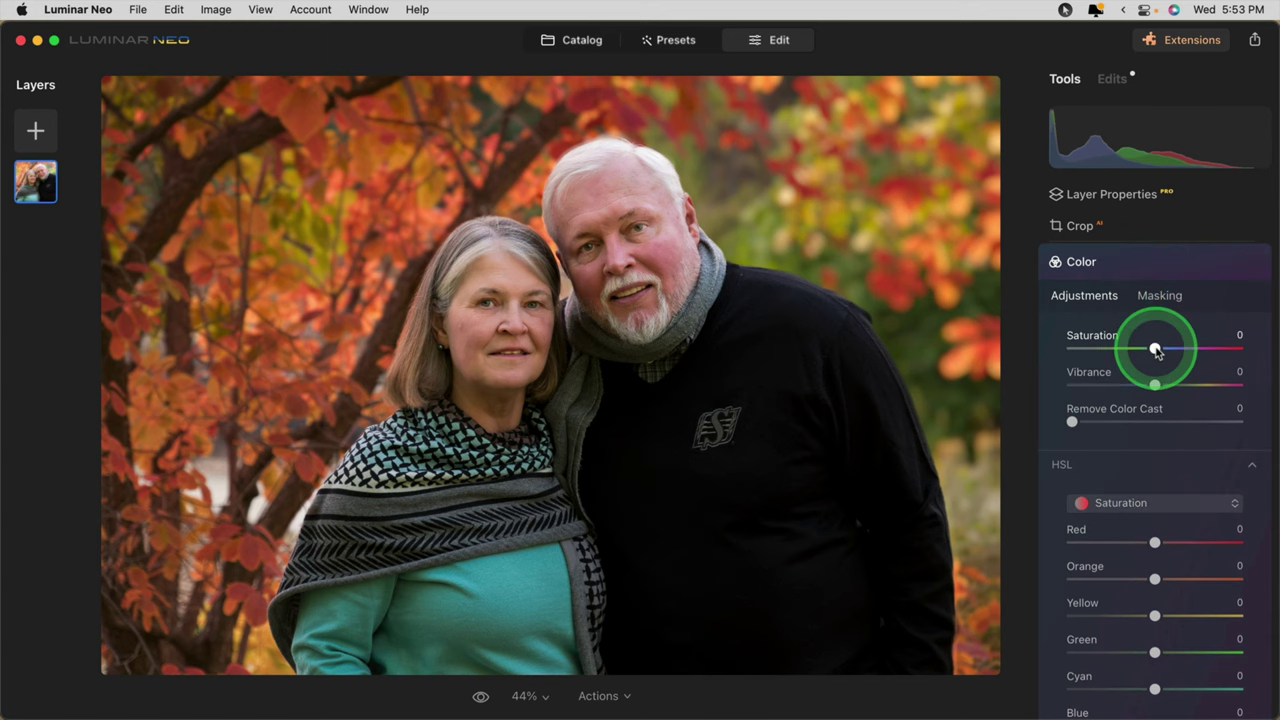
{"action": "scroll", "coordinate": [1155, 340], "scroll_direction": "down", "scroll_amount": 3}
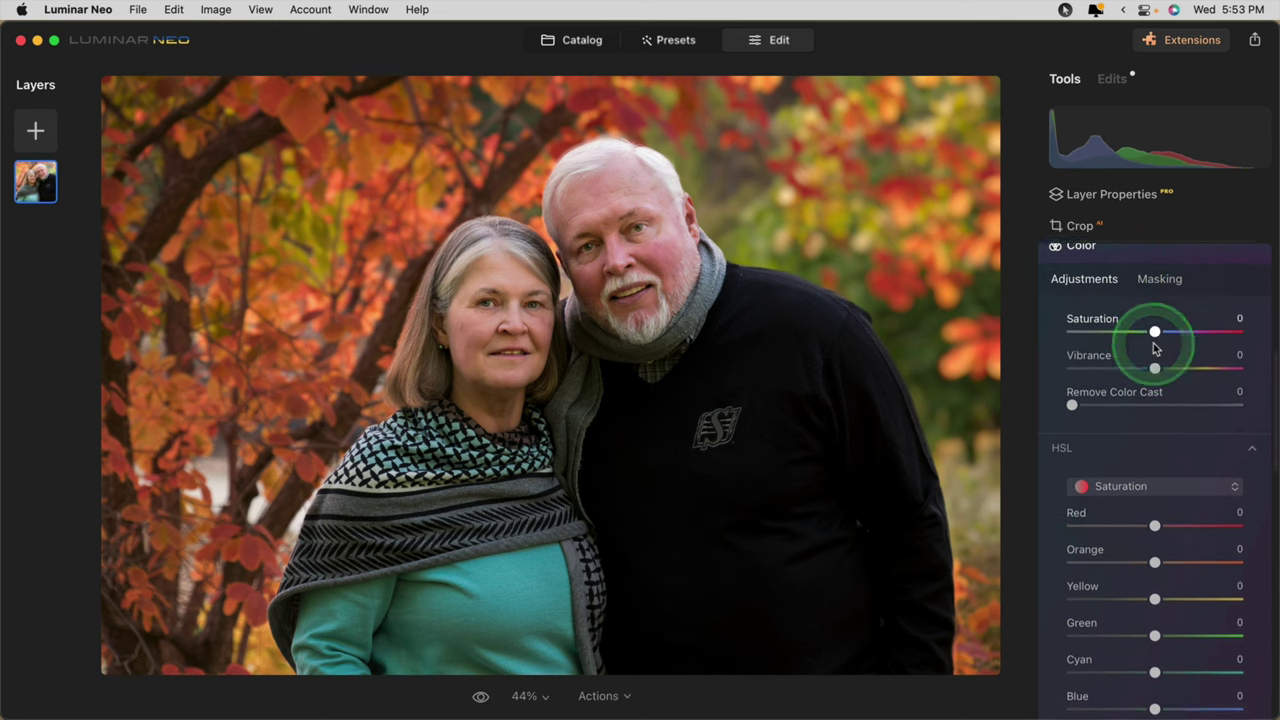
{"action": "left_click", "coordinate": [1133, 438]}
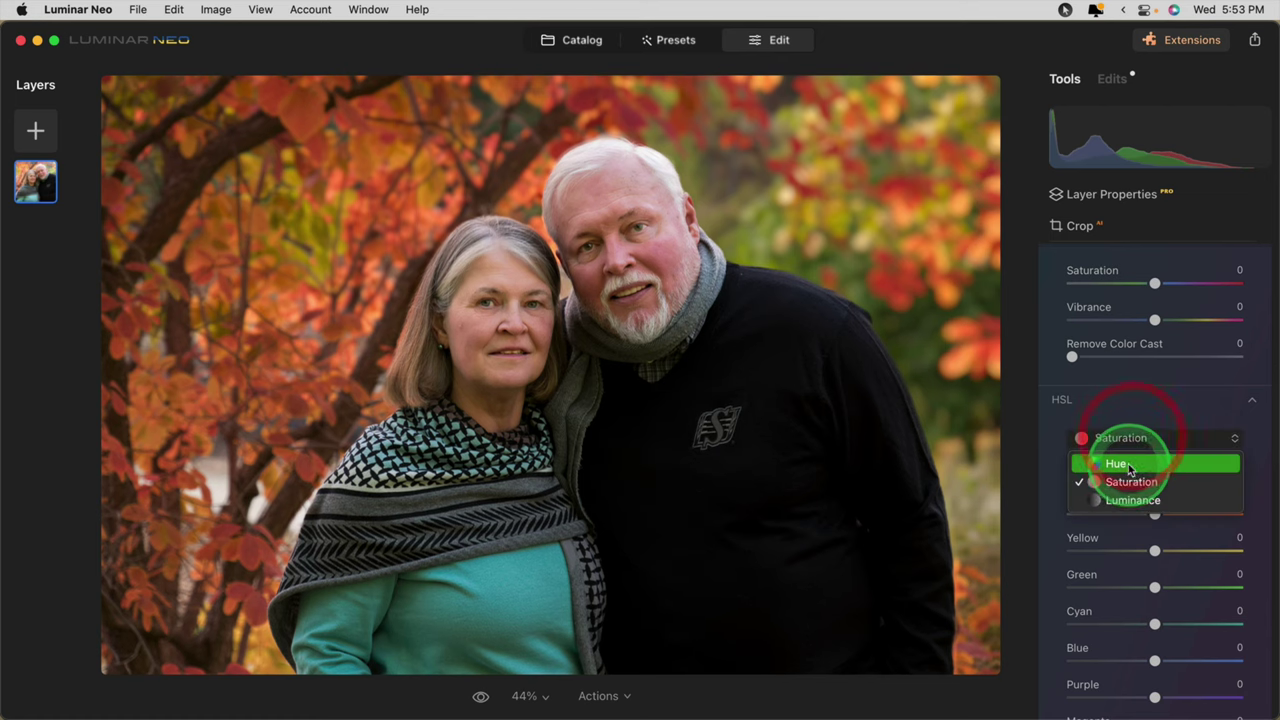
{"action": "left_click", "coordinate": [1131, 500]}
{"action": "left_click", "coordinate": [1155, 513]}
{"action": "left_click_drag", "start_coordinate": [1156, 514], "coordinate": [1147, 513]}
{"action": "left_click_drag", "start_coordinate": [1155, 476], "coordinate": [1149, 477]}
{"action": "left_click_drag", "start_coordinate": [1155, 550], "coordinate": [1150, 550]}
{"action": "left_click_drag", "start_coordinate": [1155, 587], "coordinate": [1133, 587]}
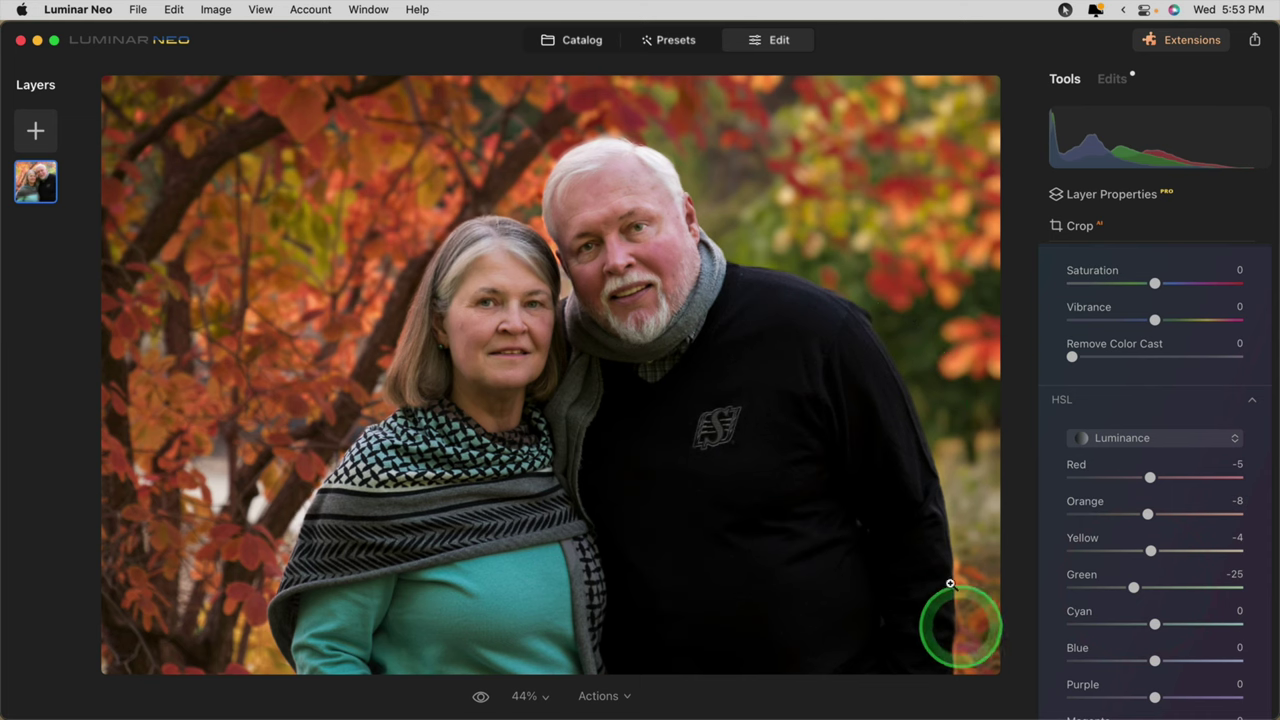
Set the HSL saturation of orange to -8 in the new Color adjustment
{"action": "left_click", "coordinate": [1120, 438]}
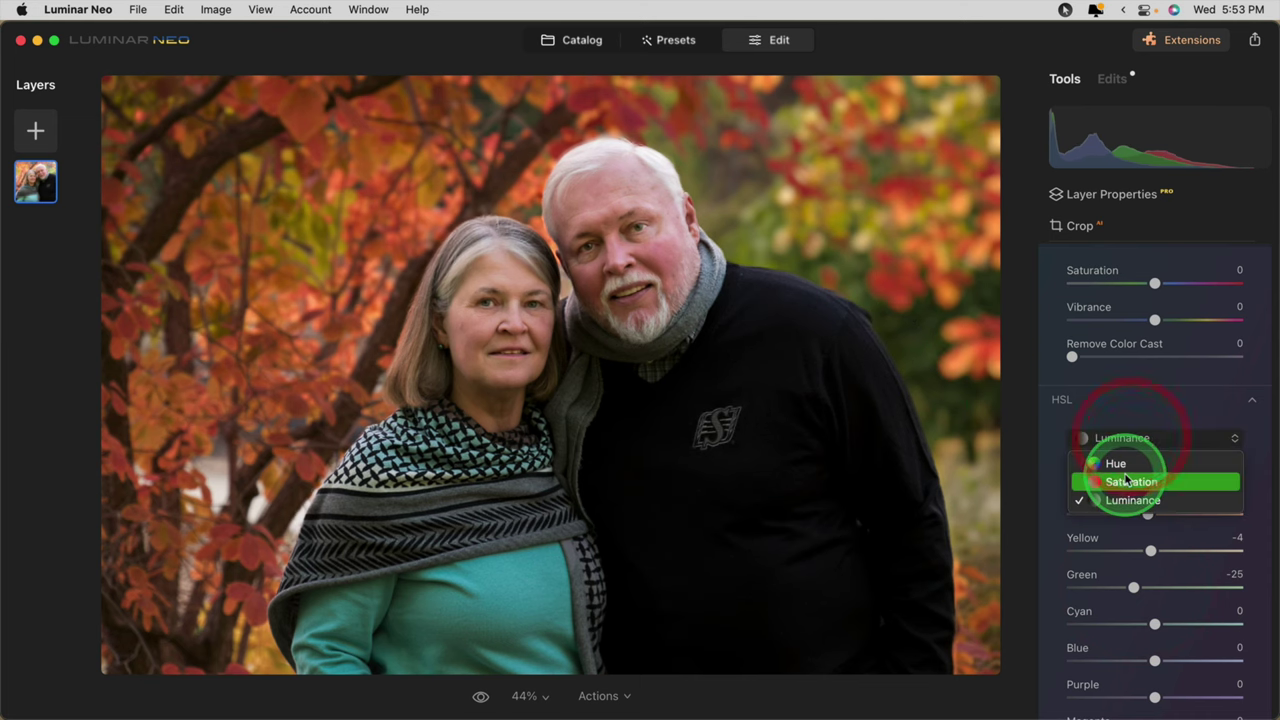
{"action": "left_click", "coordinate": [1123, 470]}
{"action": "left_click_drag", "start_coordinate": [1153, 515], "coordinate": [1148, 515]}
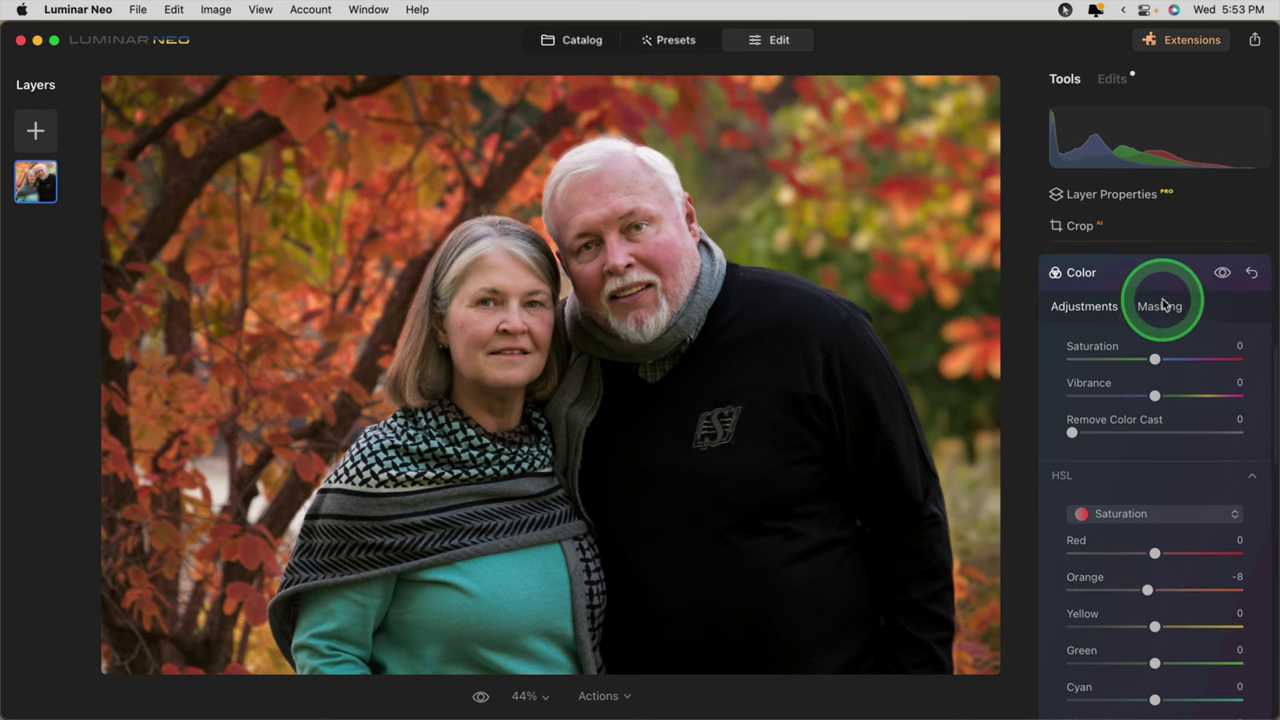
Mask the people with Mask AI and invert the mask so the second Color adjustment affects only the background, and show the mask
{"action": "left_click", "coordinate": [1158, 304]}
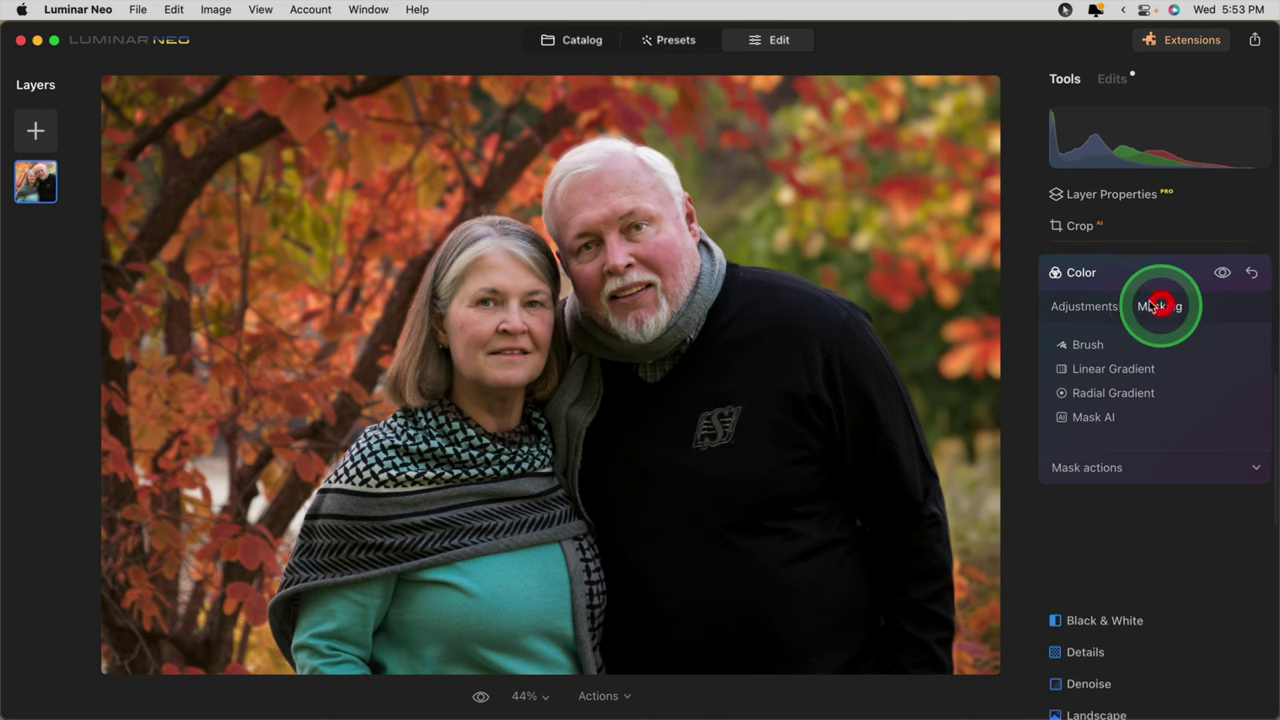
{"action": "left_click", "coordinate": [1082, 417]}
{"action": "left_click", "coordinate": [1083, 374]}
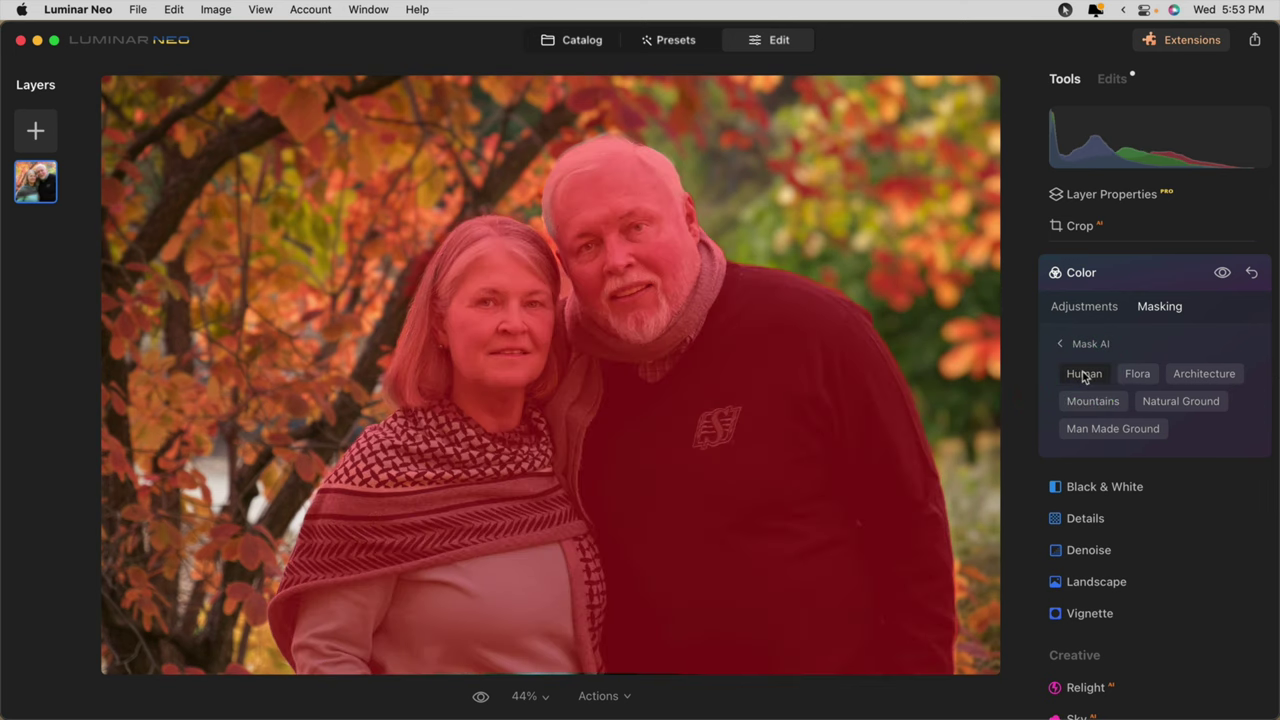
{"action": "left_click", "coordinate": [1080, 346]}
{"action": "left_click", "coordinate": [1088, 469]}
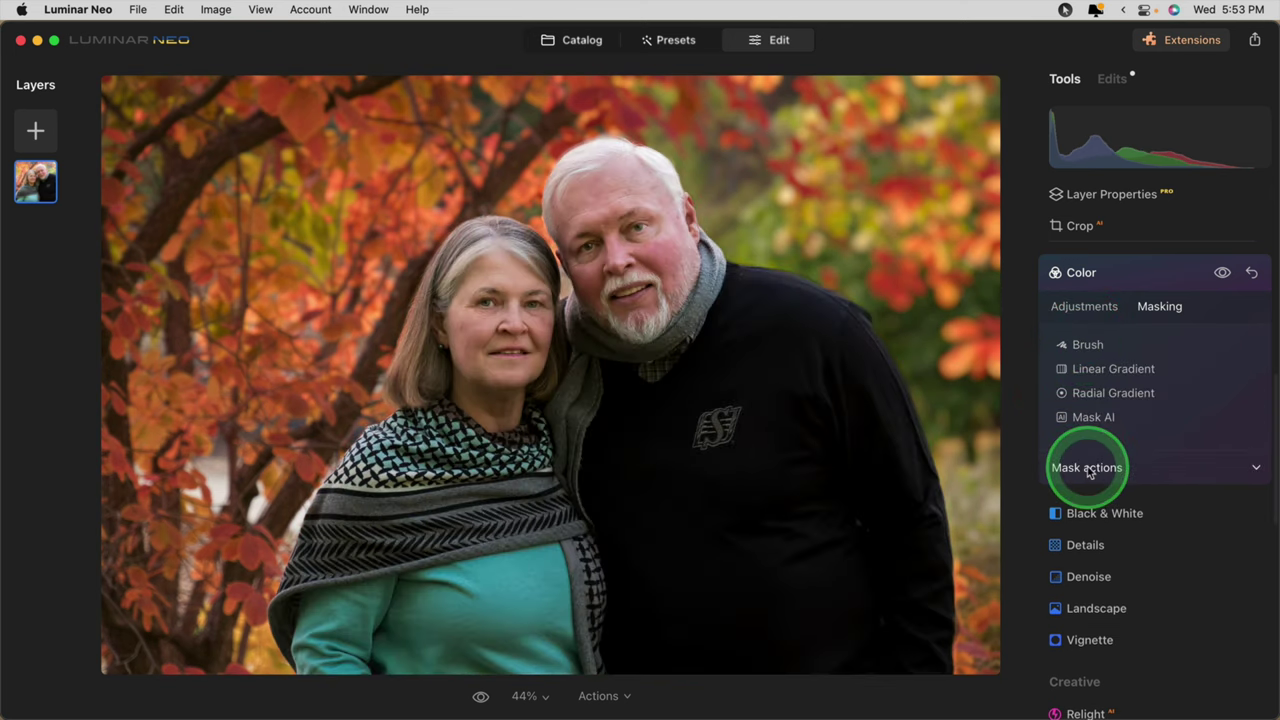
{"action": "left_click", "coordinate": [1202, 500]}
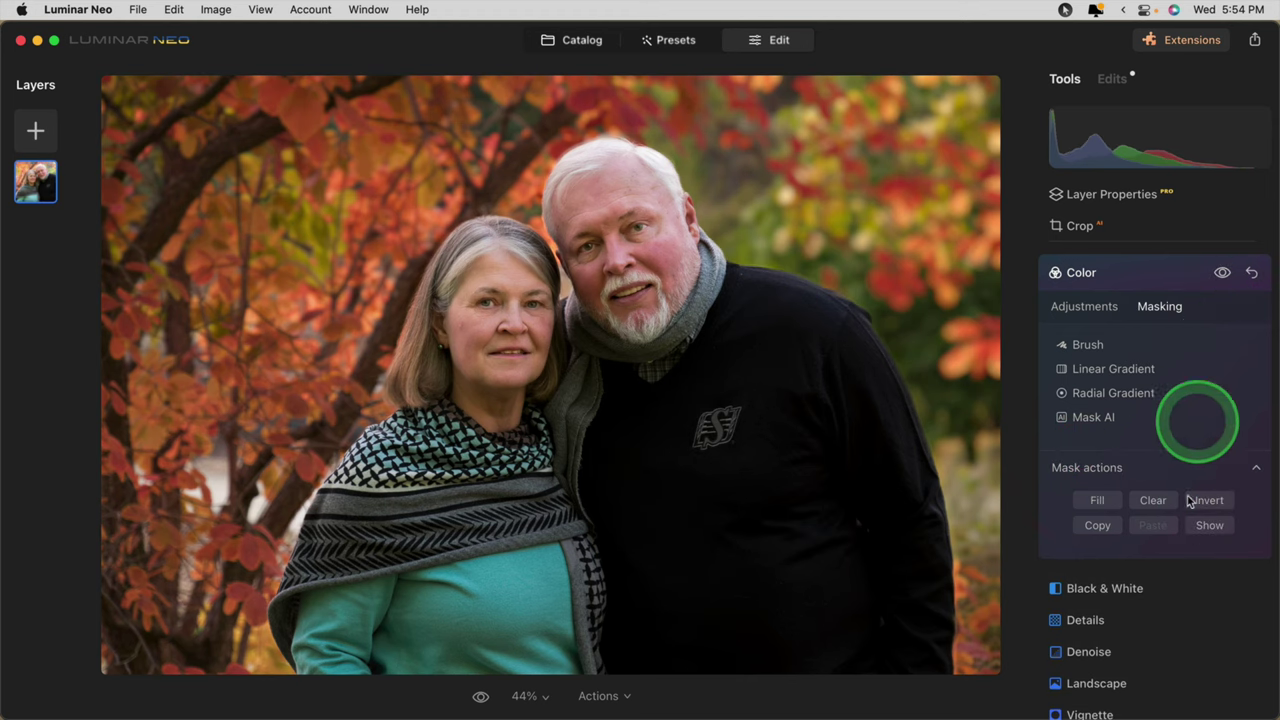
{"action": "left_click", "coordinate": [1203, 525]}
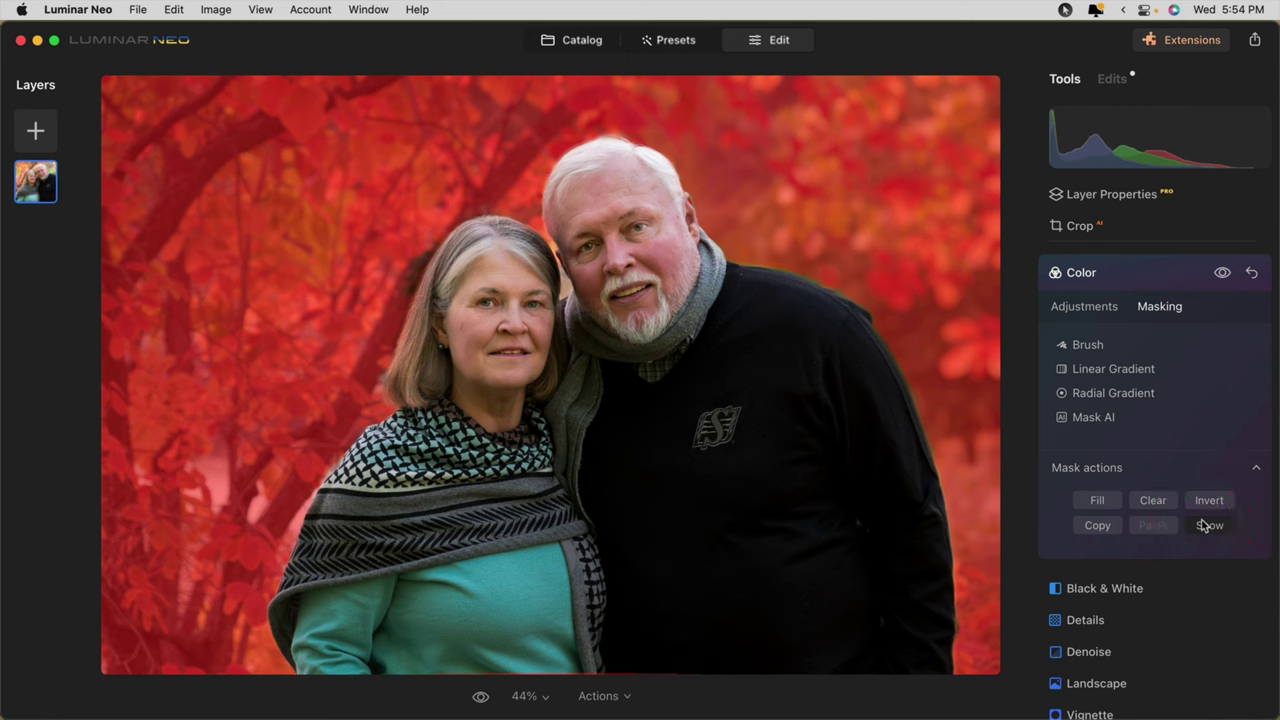
Compare the portrait with and without the background Color adjustment, and close the Color tool
{"action": "left_click", "coordinate": [1222, 273]}
{"action": "left_click", "coordinate": [1222, 273]}
{"action": "left_click", "coordinate": [1222, 273]}
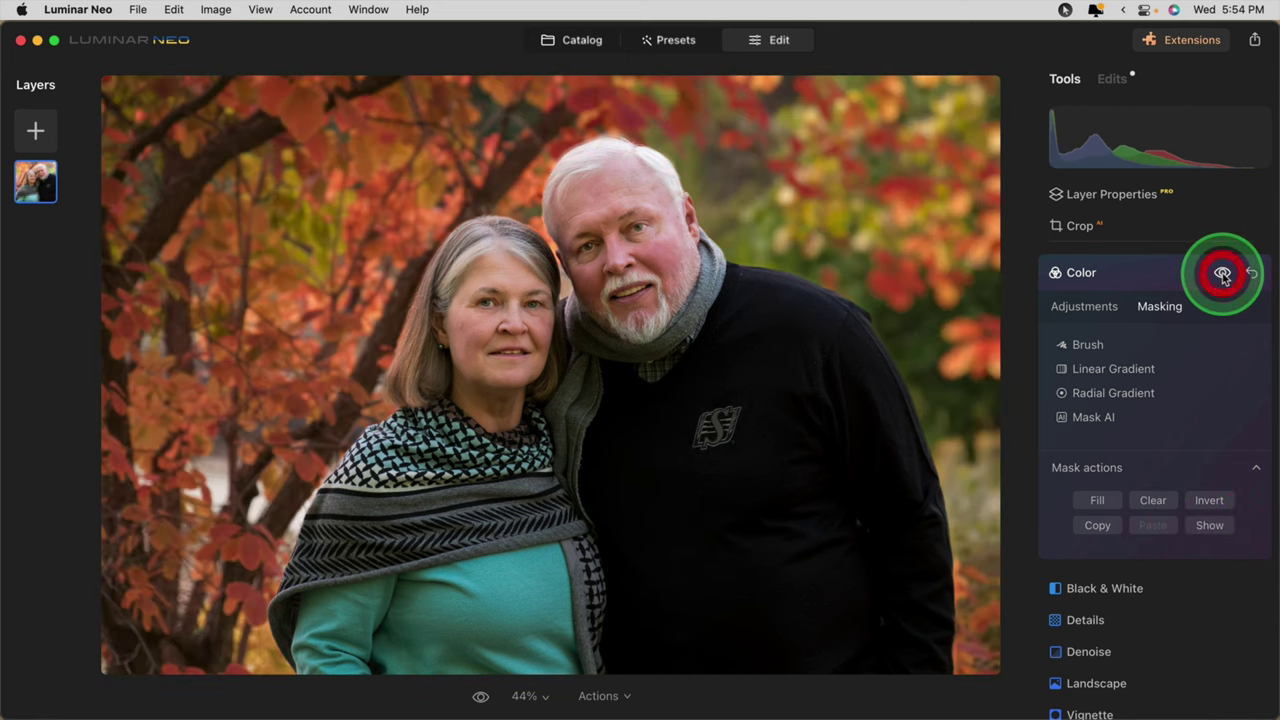
{"action": "left_click", "coordinate": [1222, 274]}
{"action": "left_click", "coordinate": [1222, 274]}
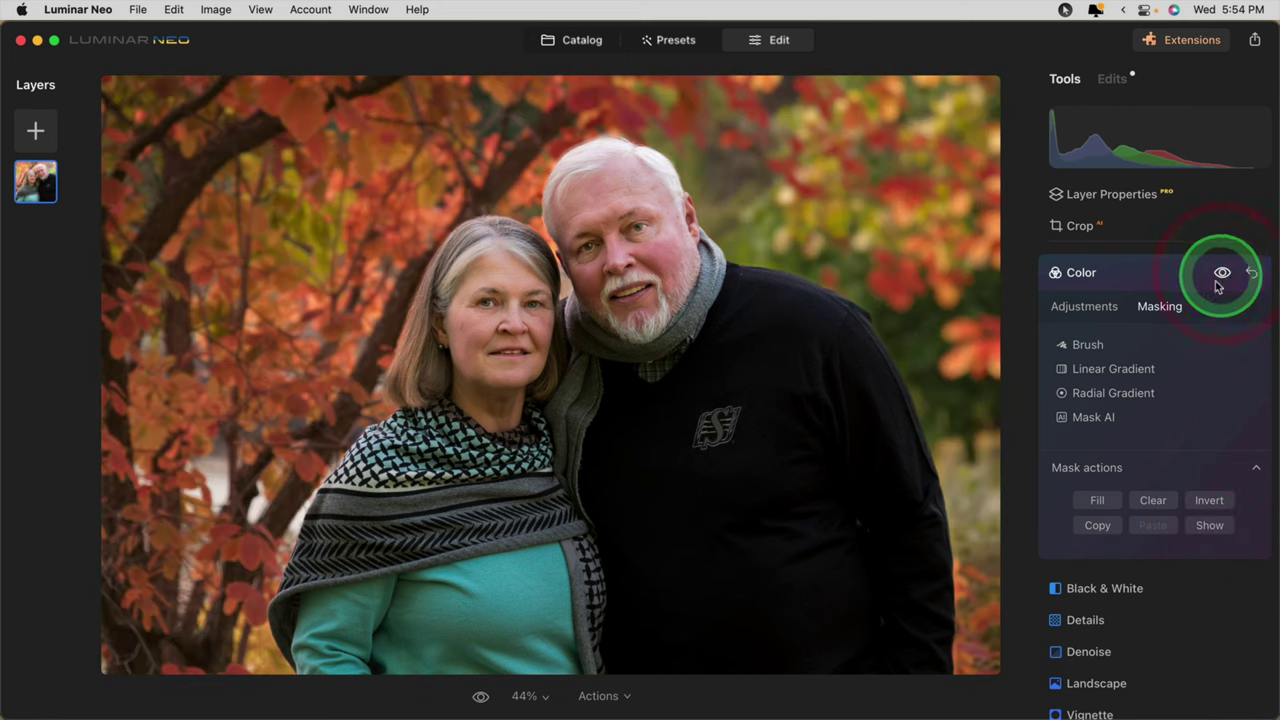
{"action": "left_click", "coordinate": [1154, 271]}
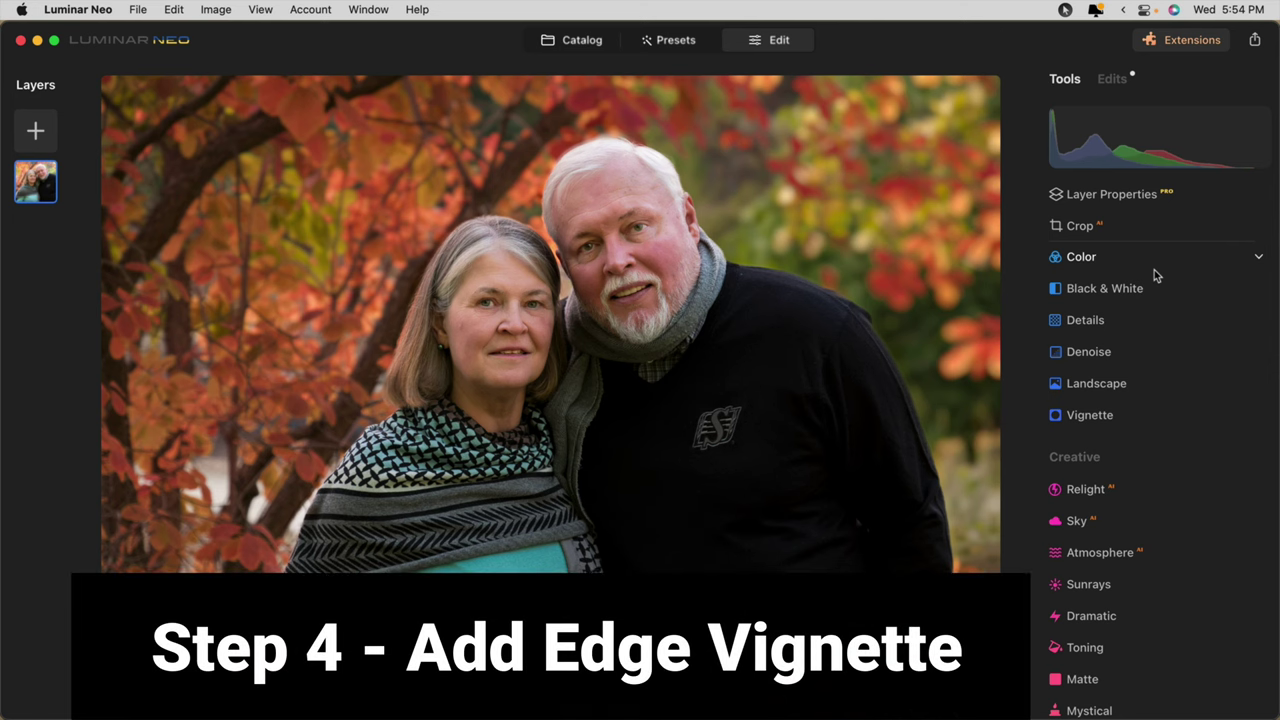
Open the Vignette tool with its advanced settings and set the vignette amount to -68
{"action": "left_click", "coordinate": [1134, 416]}
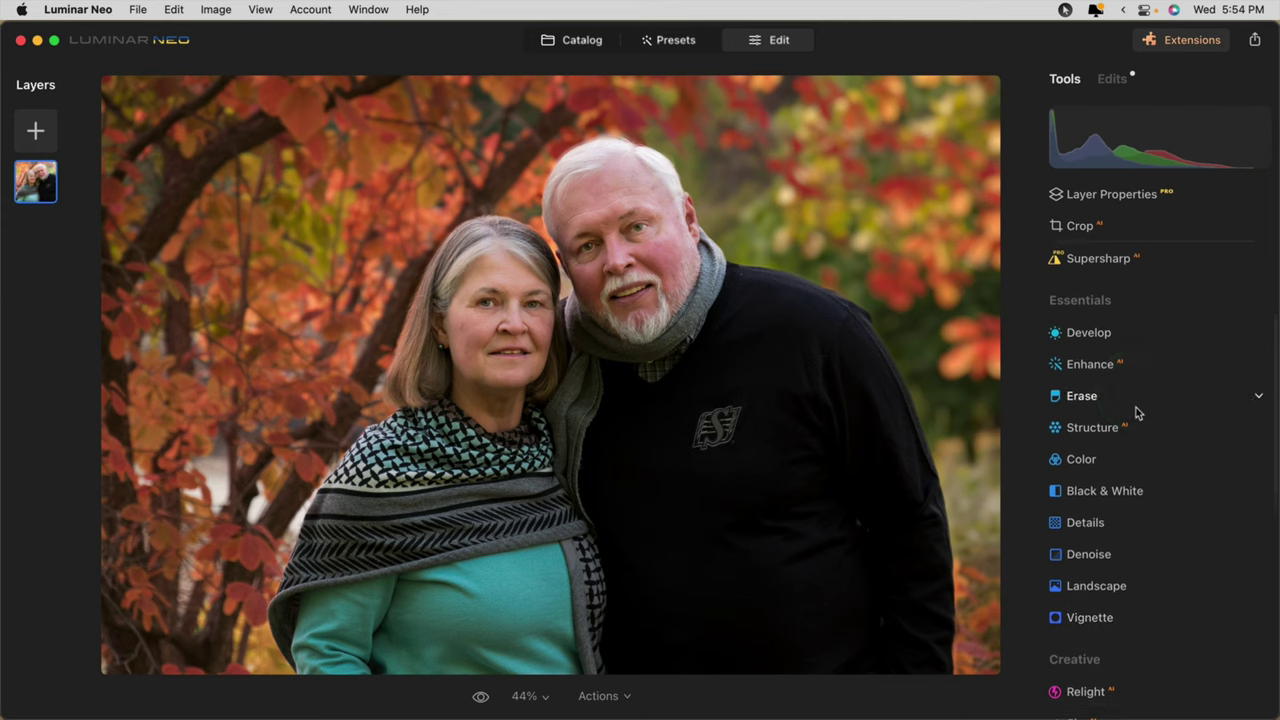
{"action": "scroll", "coordinate": [1136, 407], "scroll_direction": "down", "scroll_amount": 3}
{"action": "left_click", "coordinate": [1112, 248]}
{"action": "left_click", "coordinate": [1068, 462]}
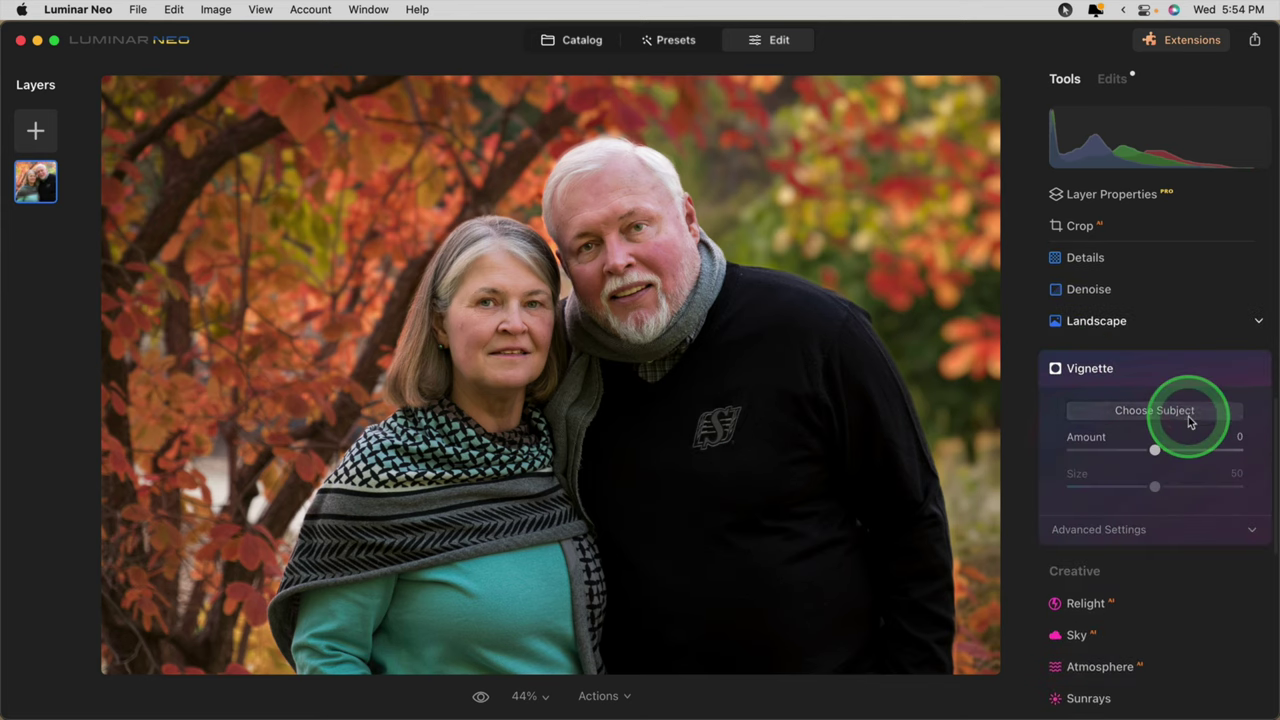
{"action": "left_click", "coordinate": [1140, 518]}
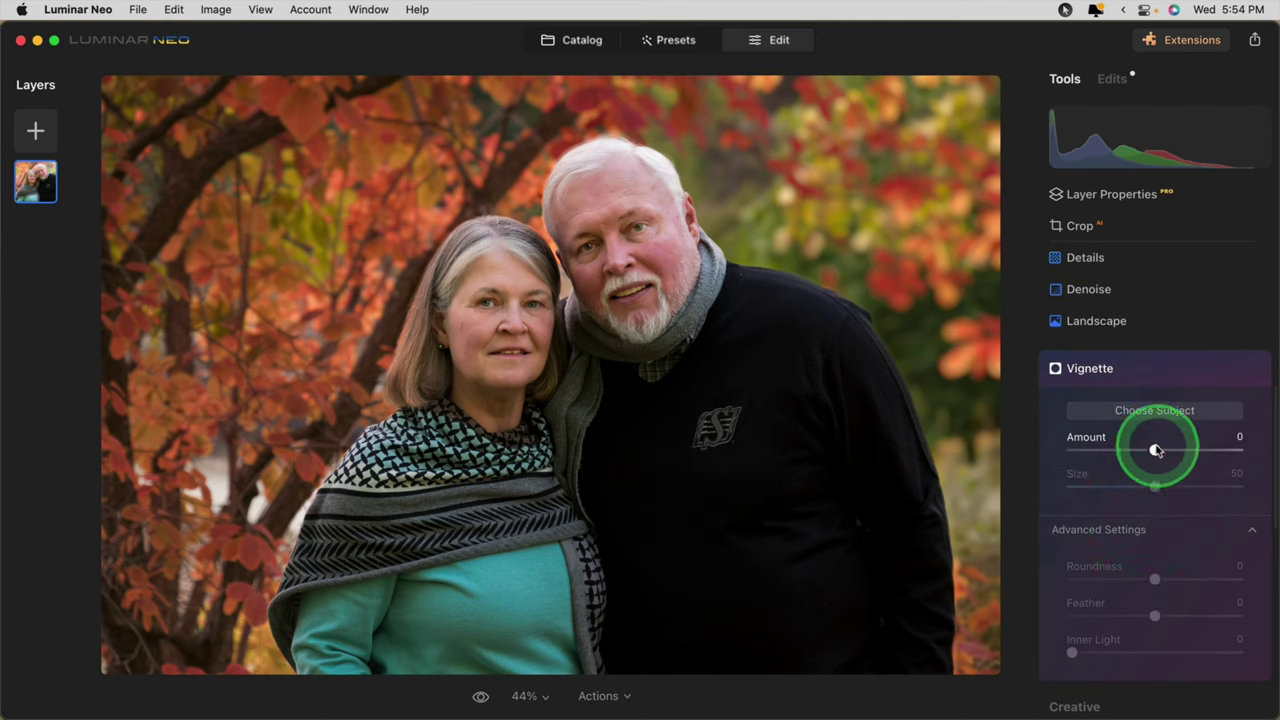
{"action": "left_click_drag", "start_coordinate": [1155, 450], "coordinate": [1098, 448]}
Shape the vignette with feather -100, size 28 and roundness 48
{"action": "left_click", "coordinate": [1155, 616]}
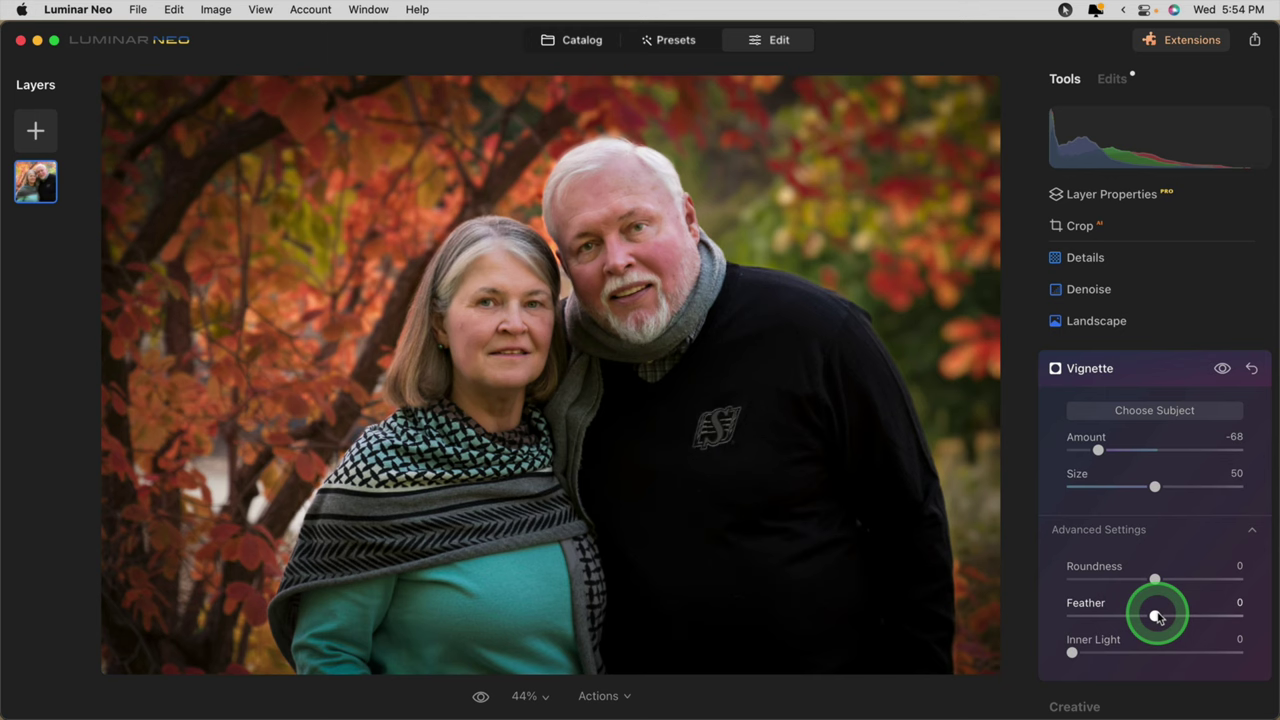
{"action": "left_click_drag", "start_coordinate": [1143, 618], "coordinate": [1052, 606]}
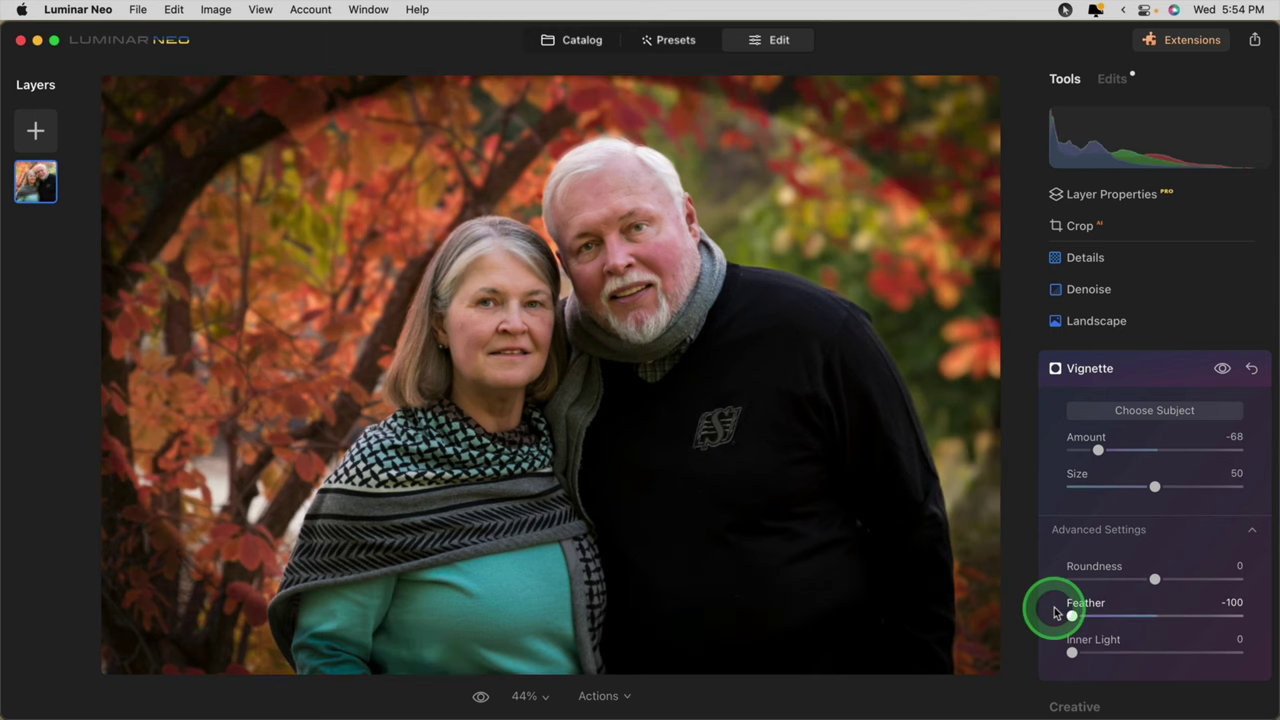
{"action": "left_click_drag", "start_coordinate": [1155, 486], "coordinate": [1131, 486]}
{"action": "left_click", "coordinate": [1152, 578]}
{"action": "left_click_drag", "start_coordinate": [1152, 578], "coordinate": [1195, 578]}
{"action": "left_click_drag", "start_coordinate": [1131, 486], "coordinate": [1118, 486]}
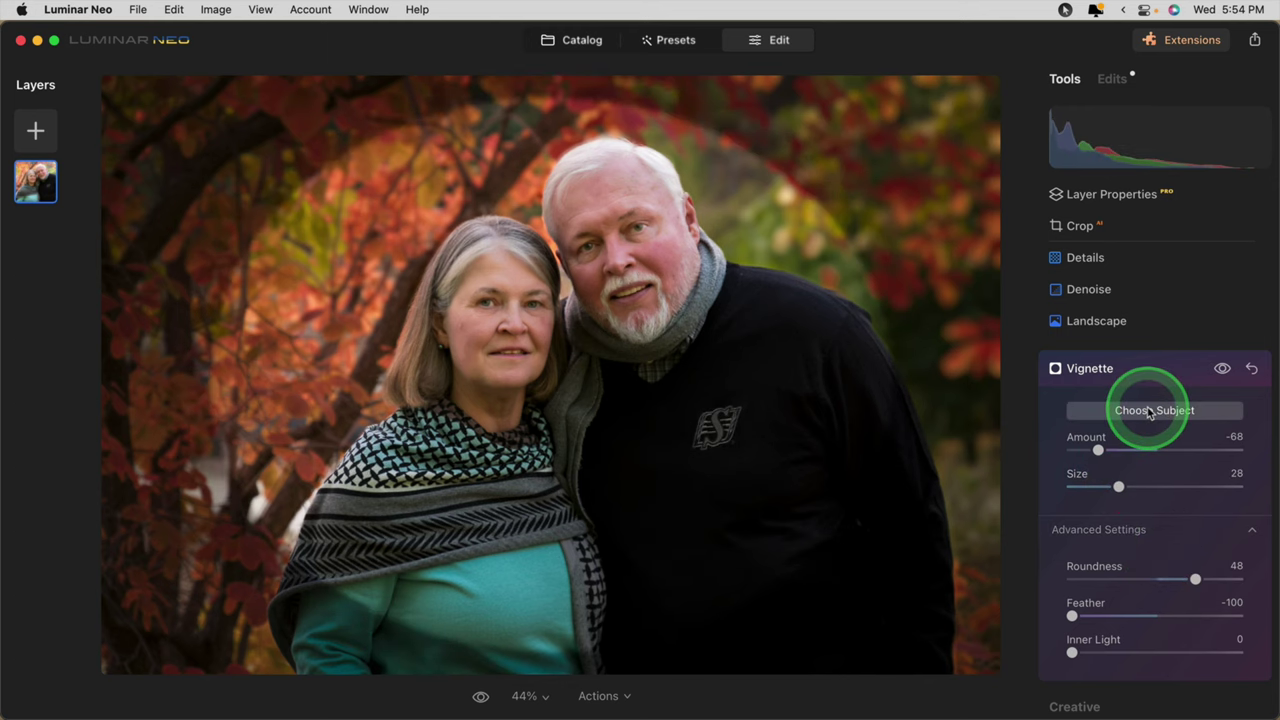
Choose the vignette's subject centre on the scarf between the two people, just below their faces
{"action": "left_click", "coordinate": [1148, 411]}
{"action": "left_click_drag", "start_coordinate": [566, 381], "coordinate": [578, 383]}
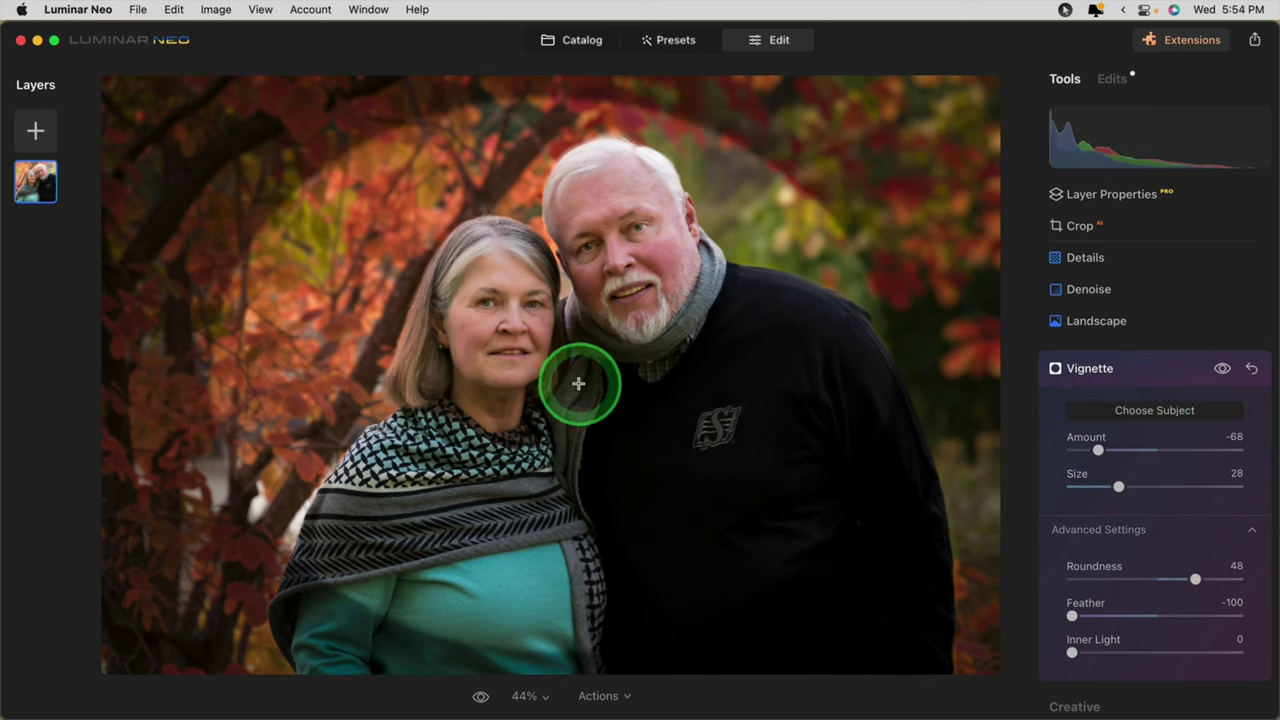
{"action": "left_click", "coordinate": [582, 381]}
{"action": "left_click", "coordinate": [586, 364]}
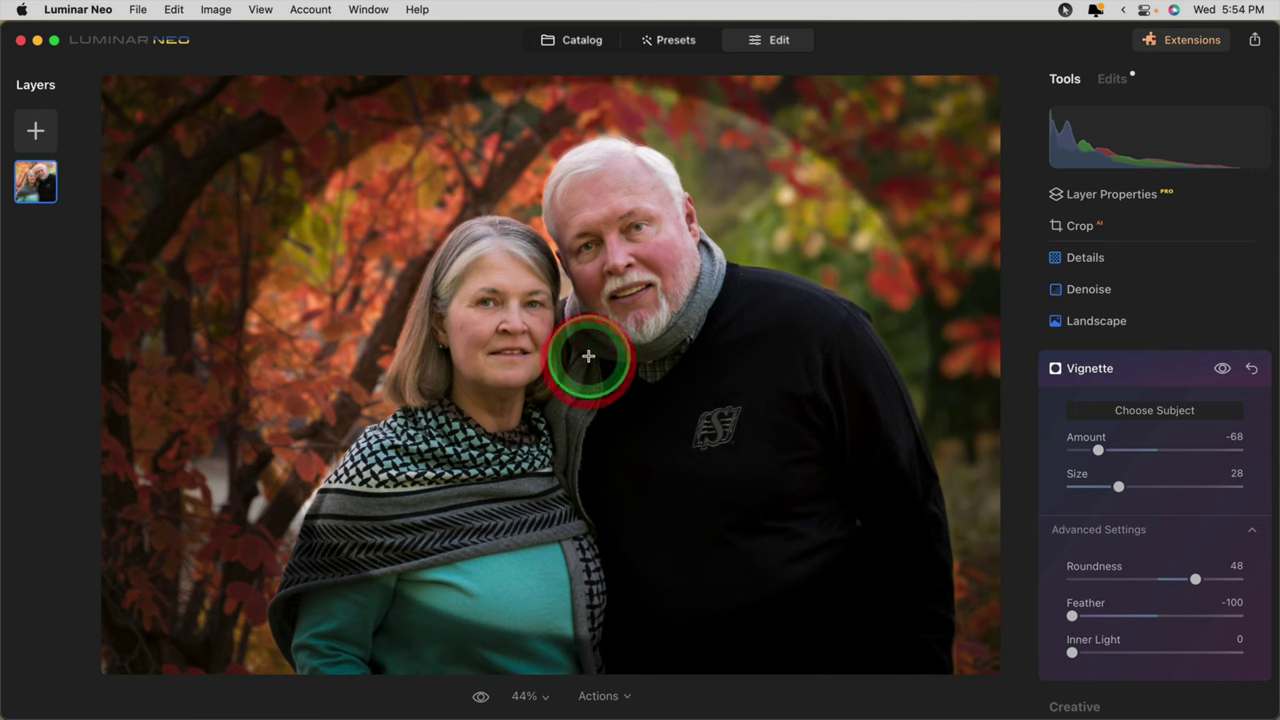
{"action": "left_click", "coordinate": [598, 360]}
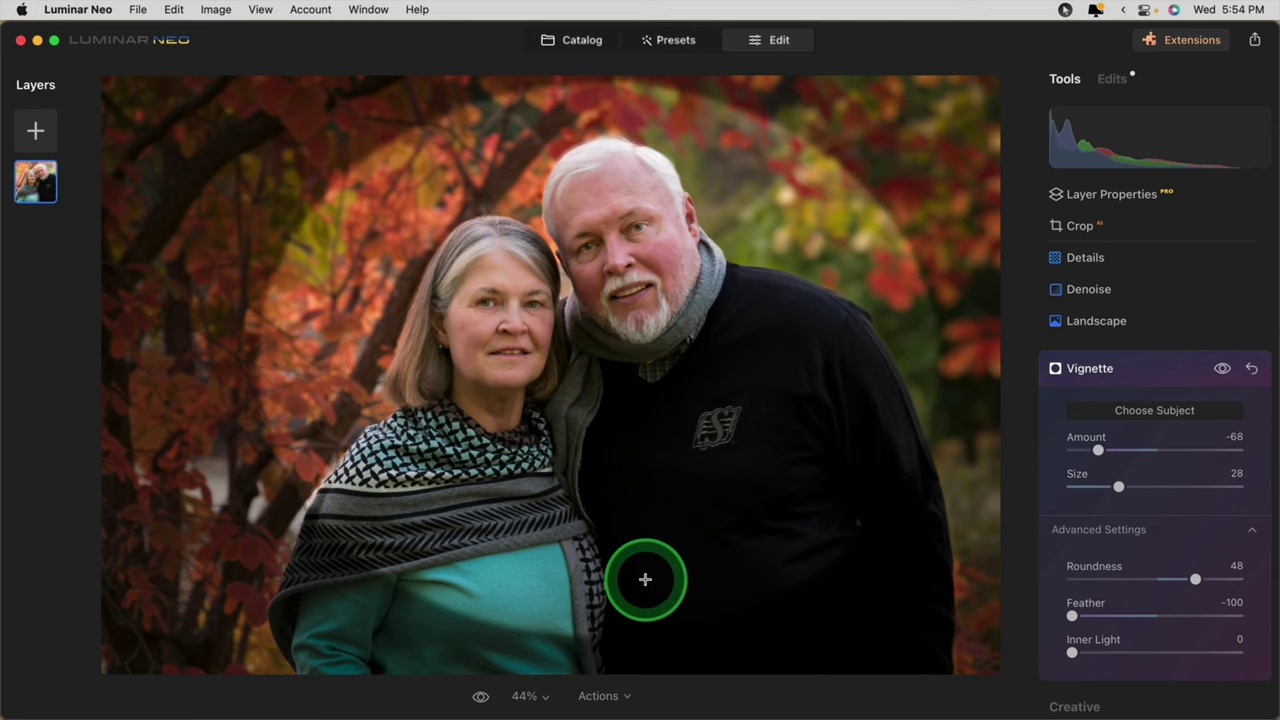
Soften the vignette by setting its feather to 55 and its amount to -57
{"action": "left_click", "coordinate": [1071, 616]}
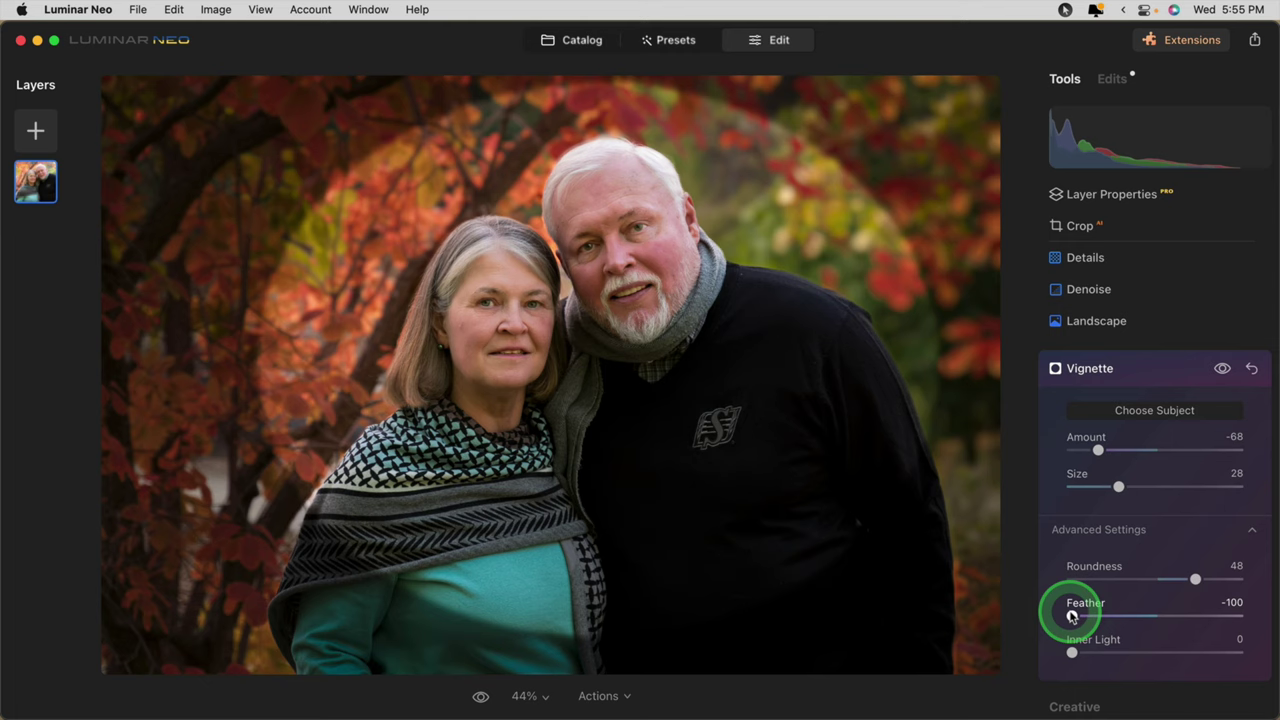
{"action": "left_click_drag", "start_coordinate": [1071, 616], "coordinate": [1200, 614]}
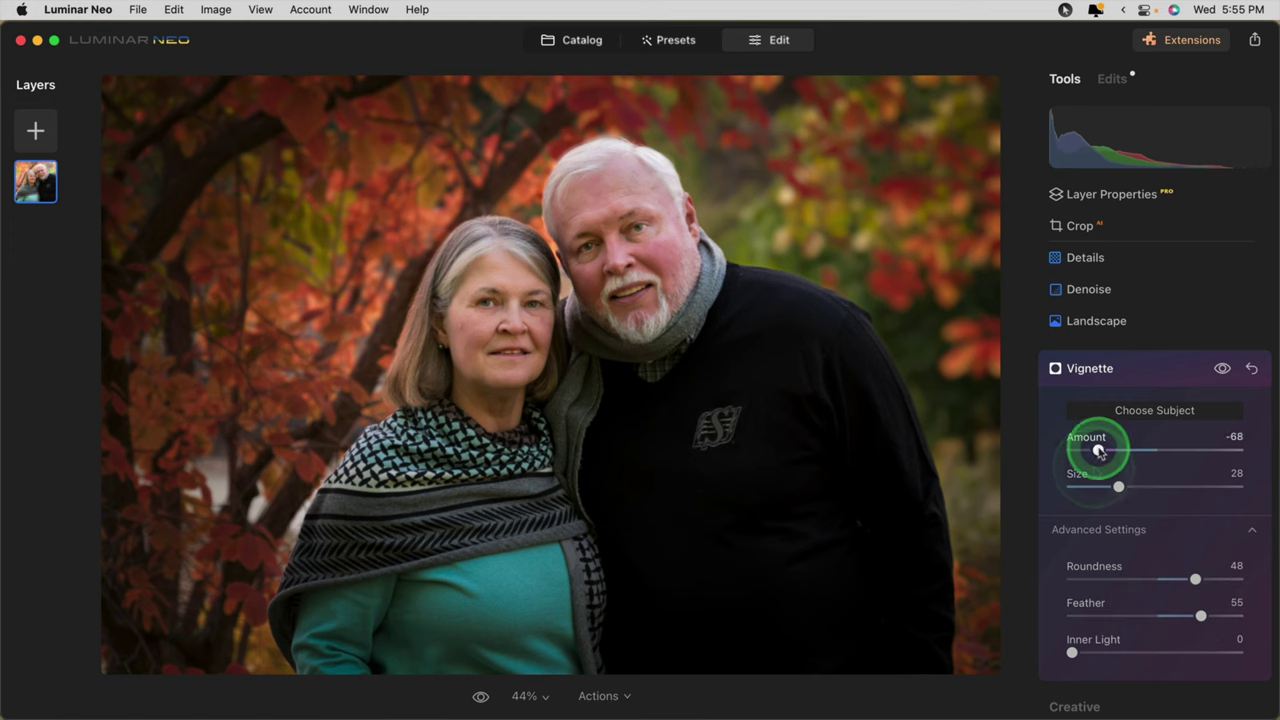
{"action": "left_click_drag", "start_coordinate": [1098, 450], "coordinate": [1105, 449]}
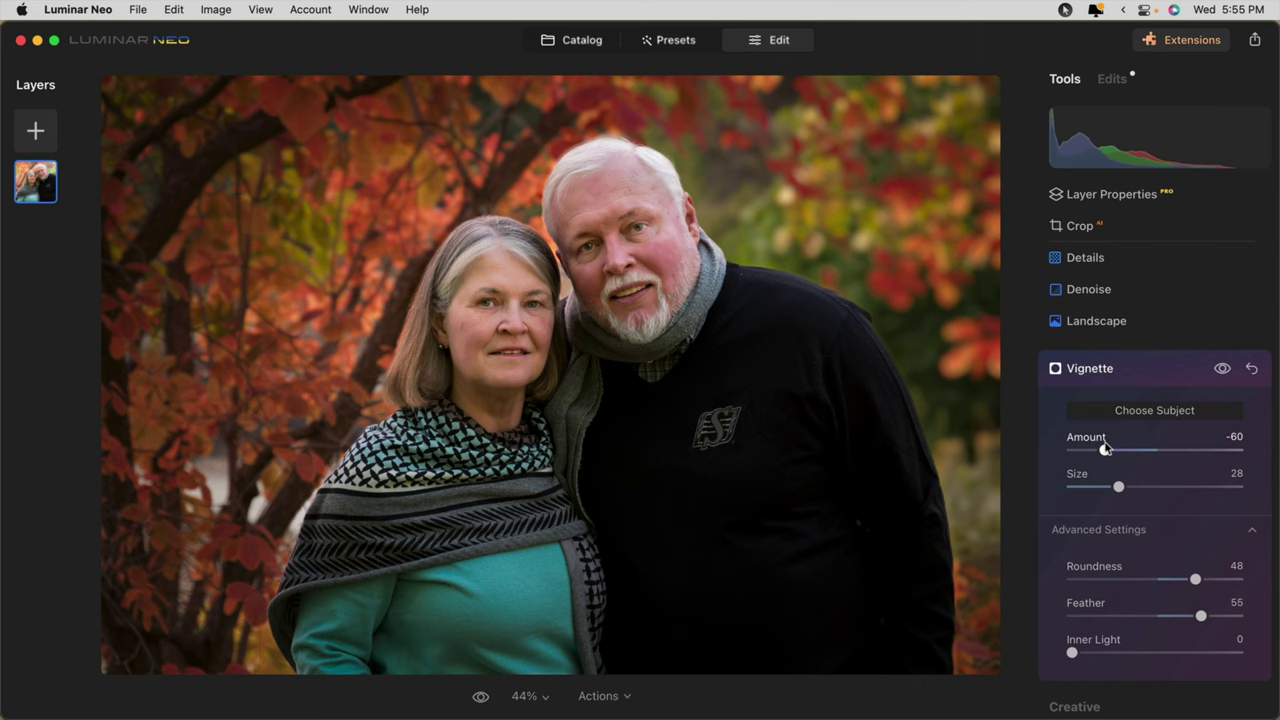
{"action": "mouse_move", "coordinate": [1105, 449]}
{"action": "left_mouse_down"}
{"action": "mouse_move", "coordinate": [1137, 447]}
{"action": "mouse_move", "coordinate": [1120, 449]}
{"action": "left_mouse_up"}
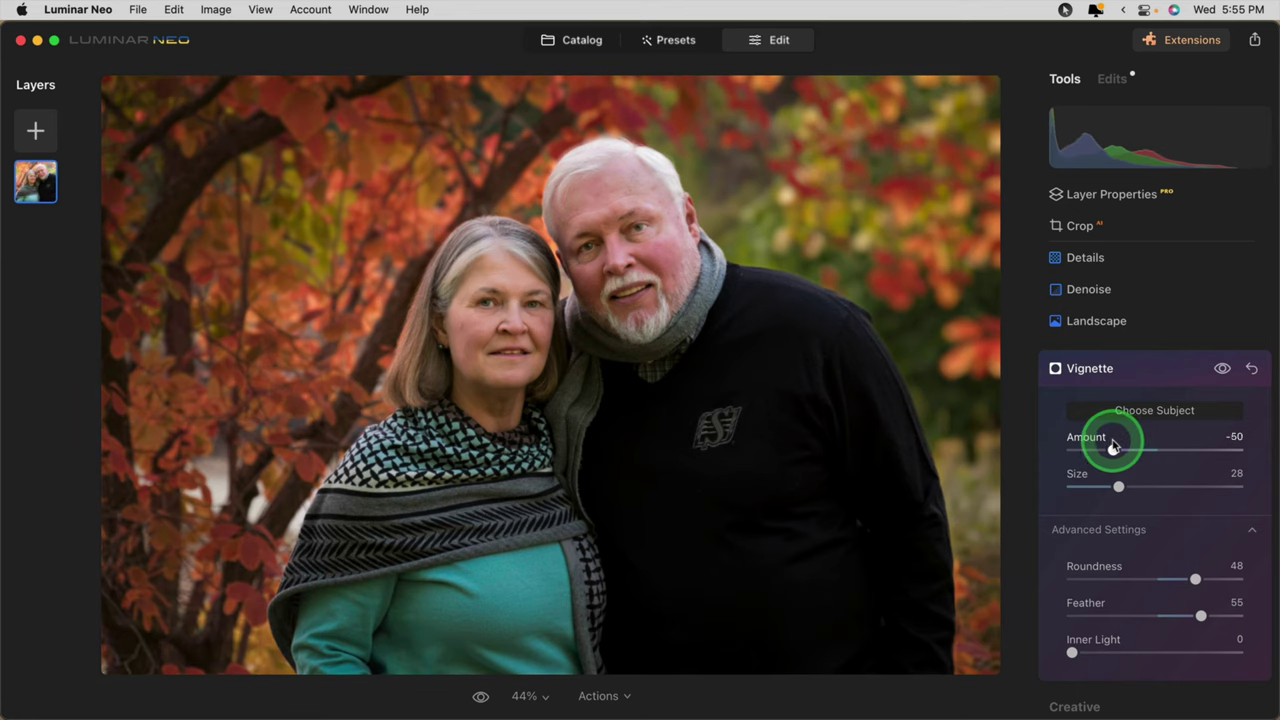
{"action": "left_click_drag", "start_coordinate": [1112, 449], "coordinate": [1108, 449]}
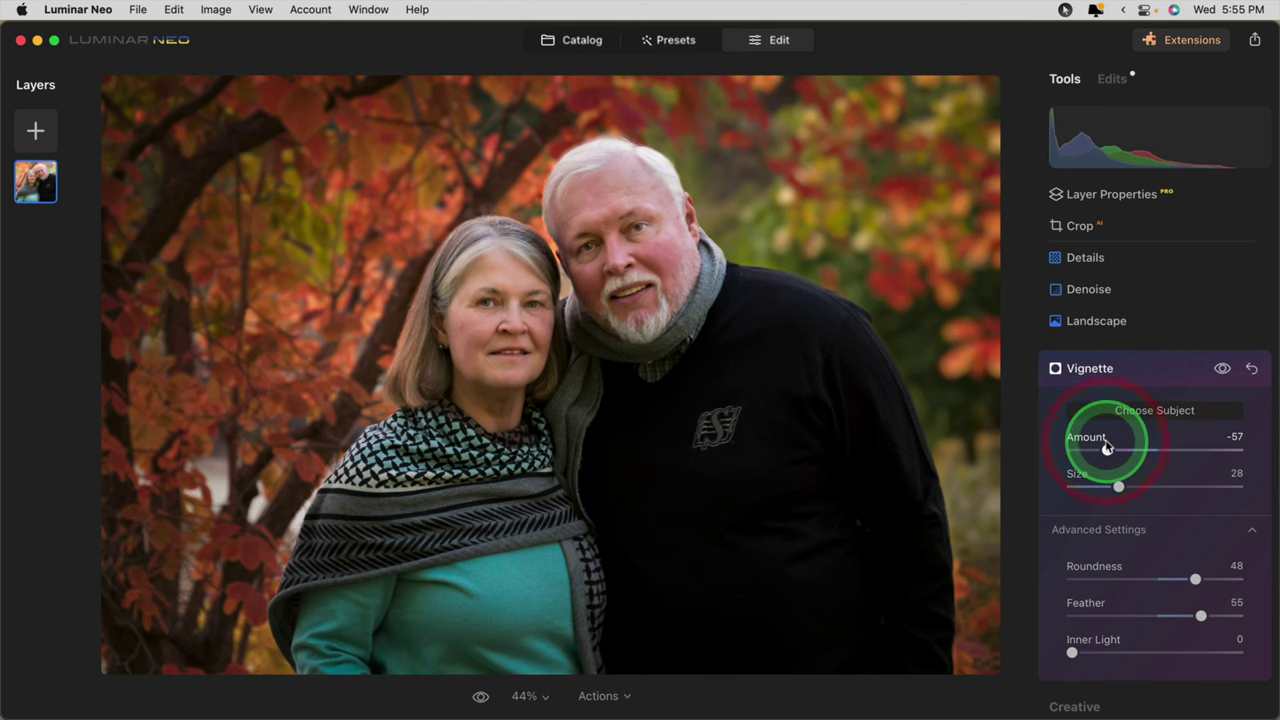
Compare the portrait with and without the vignette, and slightly weaken the vignette amount
{"action": "left_click", "coordinate": [1222, 370]}
{"action": "left_click", "coordinate": [1222, 370]}
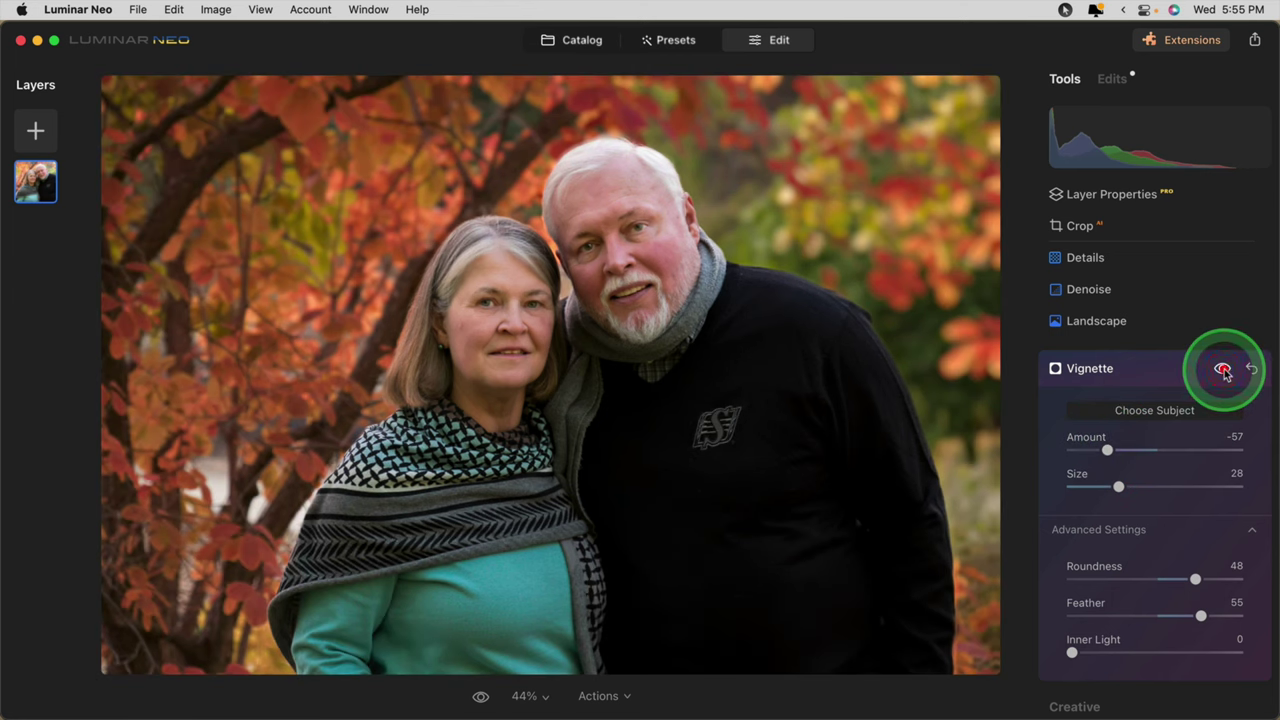
{"action": "left_click", "coordinate": [1223, 371]}
{"action": "left_click", "coordinate": [1224, 371]}
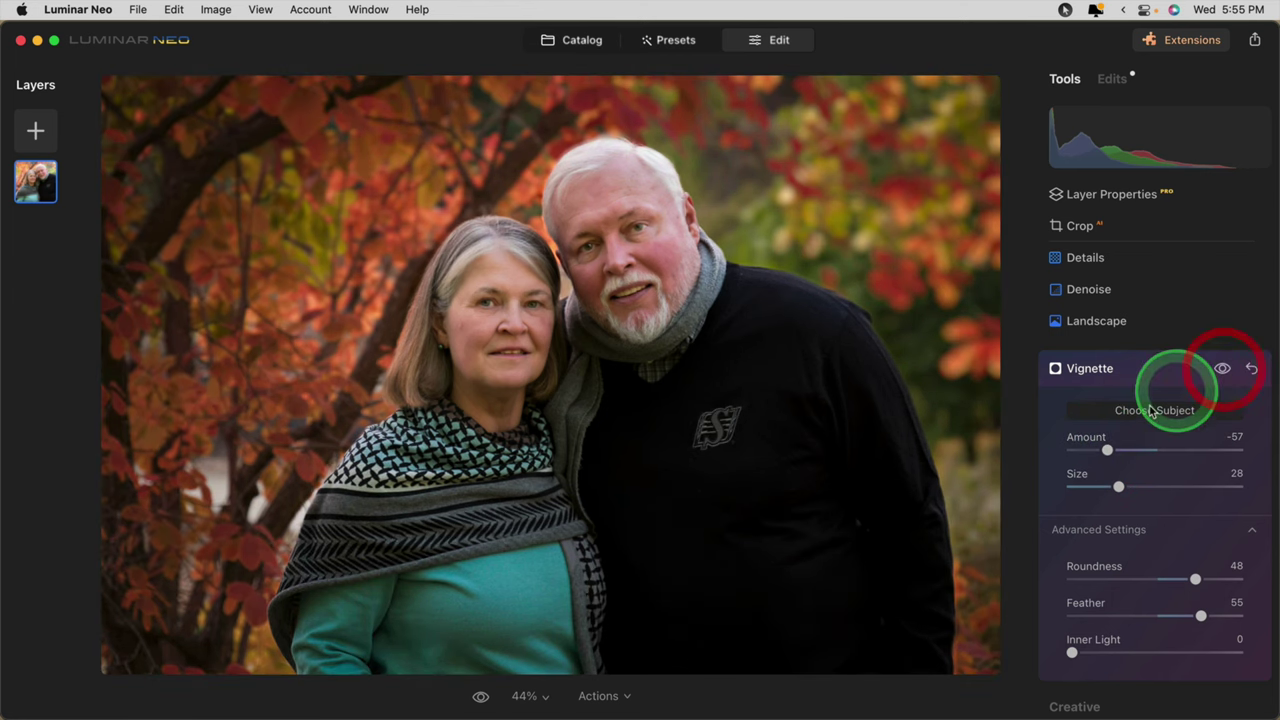
{"action": "left_click_drag", "start_coordinate": [1107, 450], "coordinate": [1114, 449]}
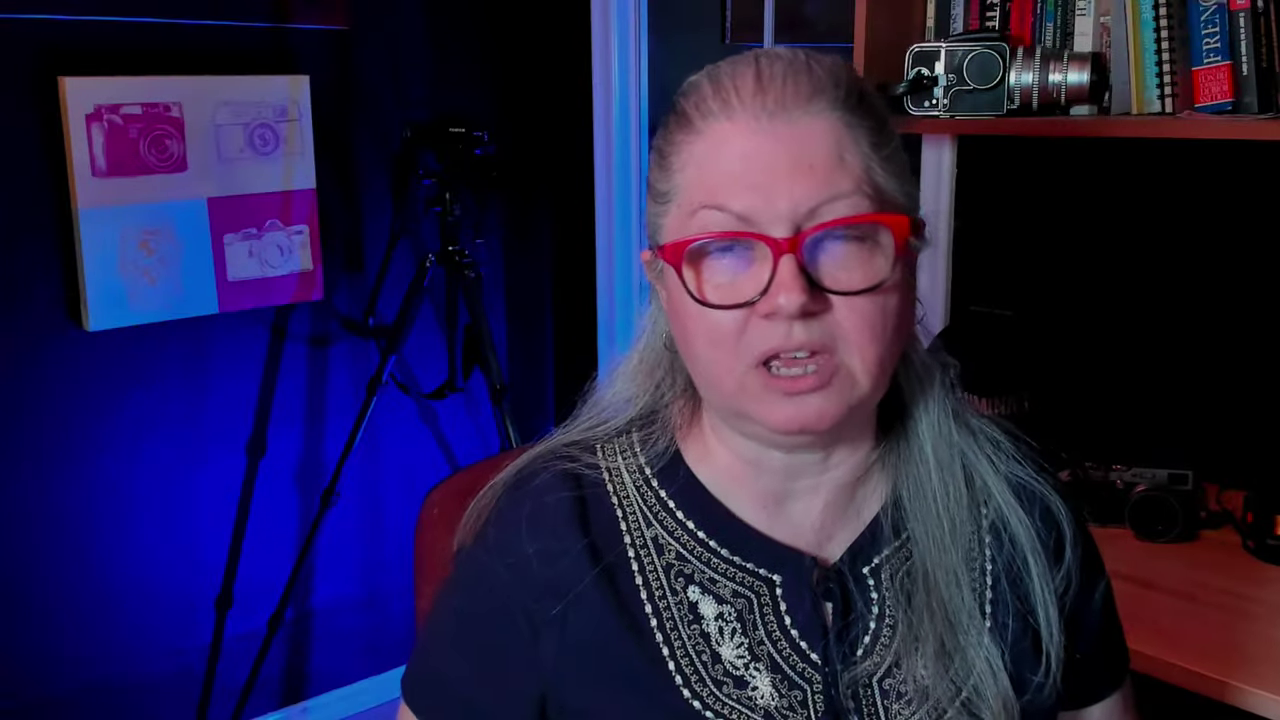